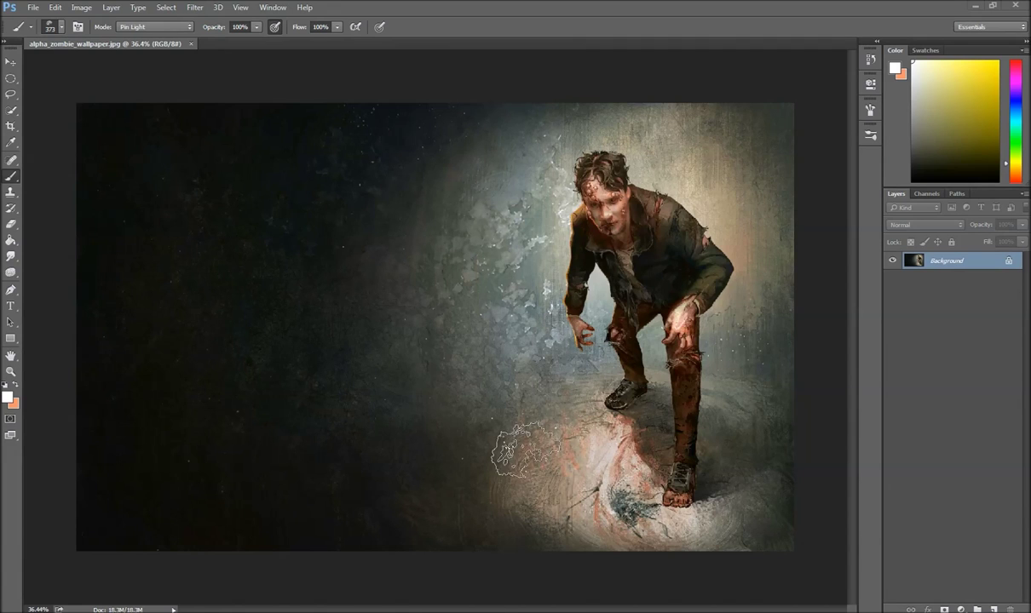
# - Switch to InDesign and show the whole spread on pages 8-9 of Sampler.indd at 50% zoom
pyautogui.moveTo(407, 611)
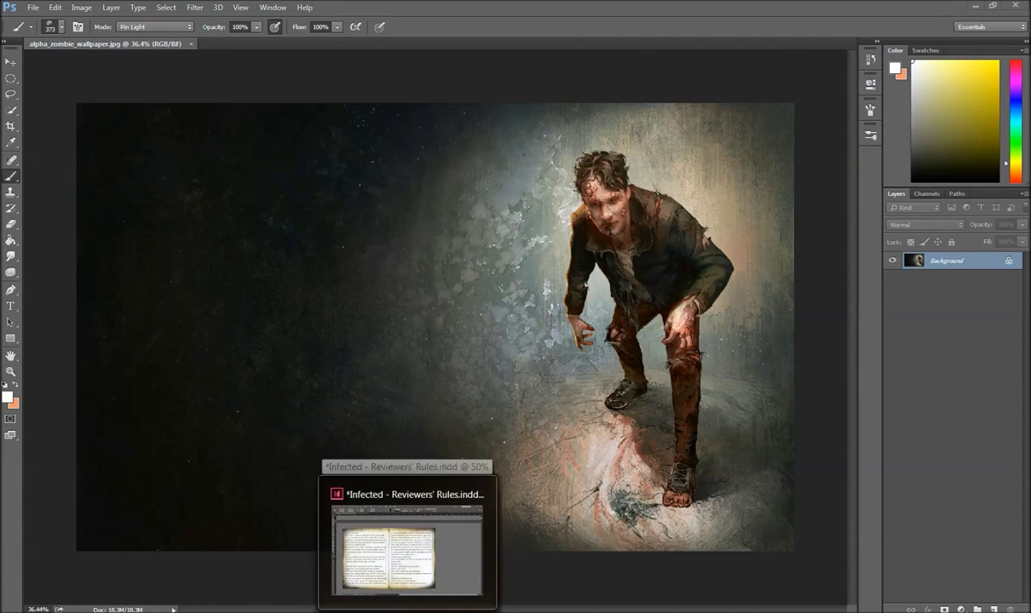
pyautogui.click(407, 549)
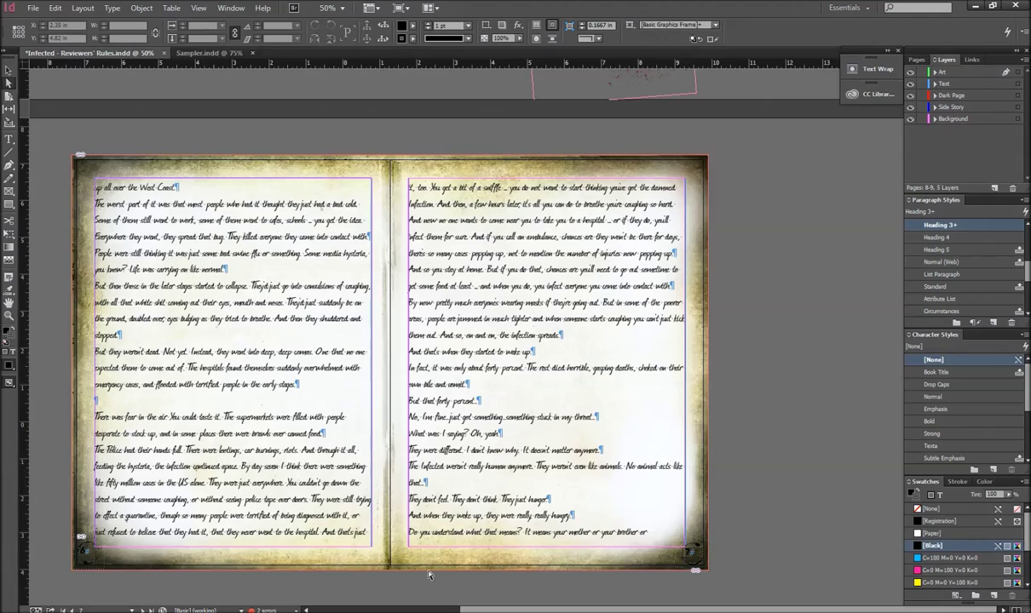
pyautogui.click(209, 55)
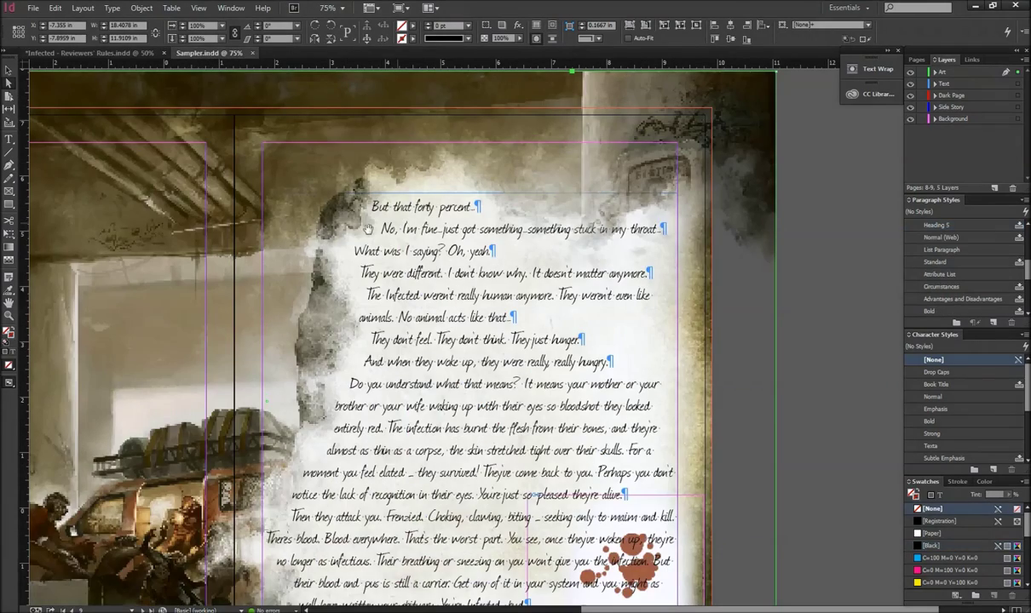
pyautogui.hotkey('ctrl', '-')
pyautogui.hotkey('ctrl', '-')
pyautogui.scroll(1, 596, 307)
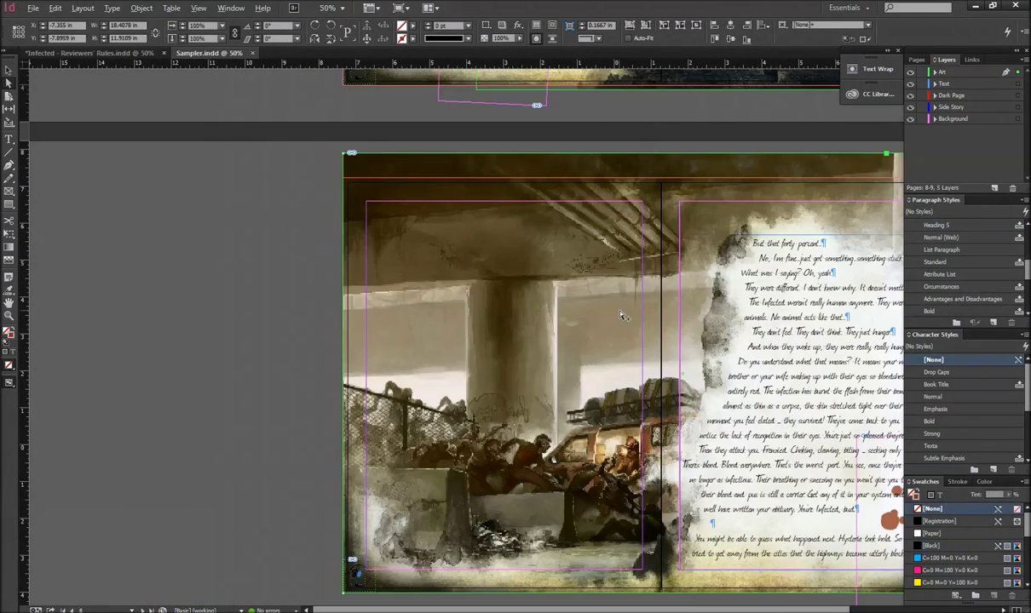
pyautogui.moveTo(817, 558); pyautogui.dragTo(648, 557)
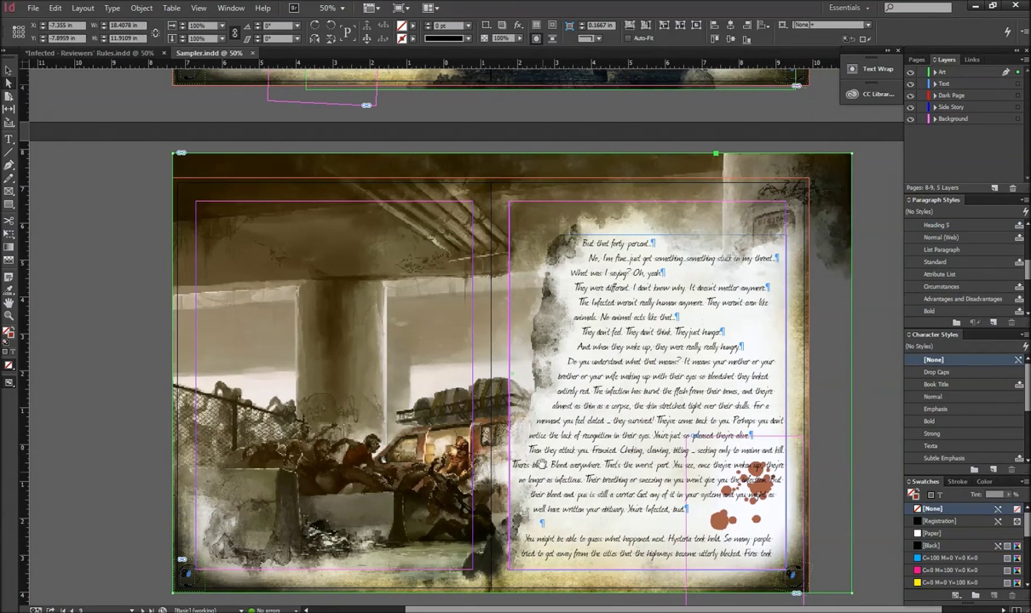
# - Raise the display performance of Sampler.indd so the placed artwork renders at high quality
pyautogui.click(198, 9)
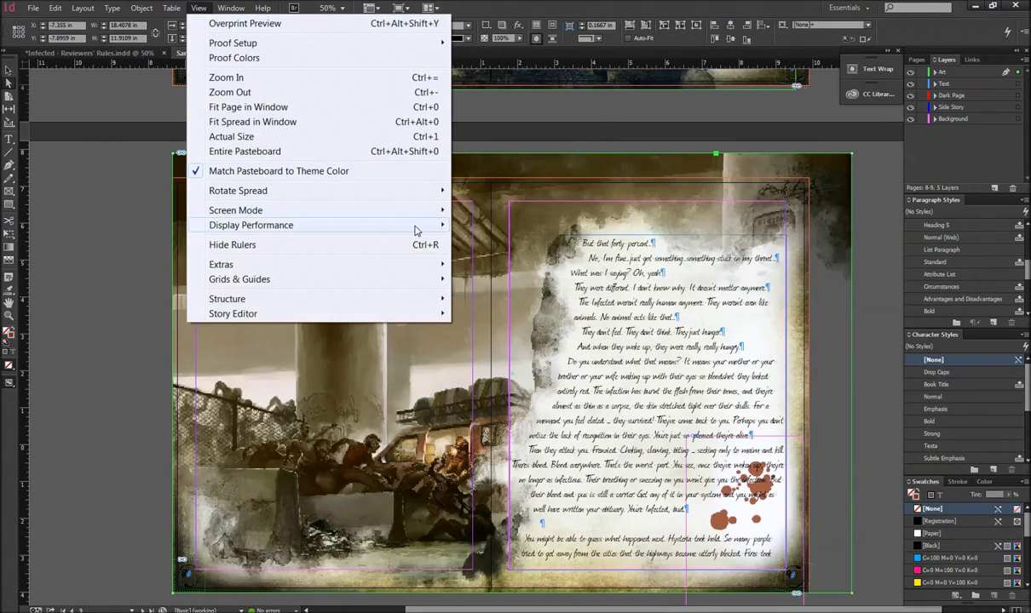
pyautogui.moveTo(414, 226)
pyautogui.click(505, 255)
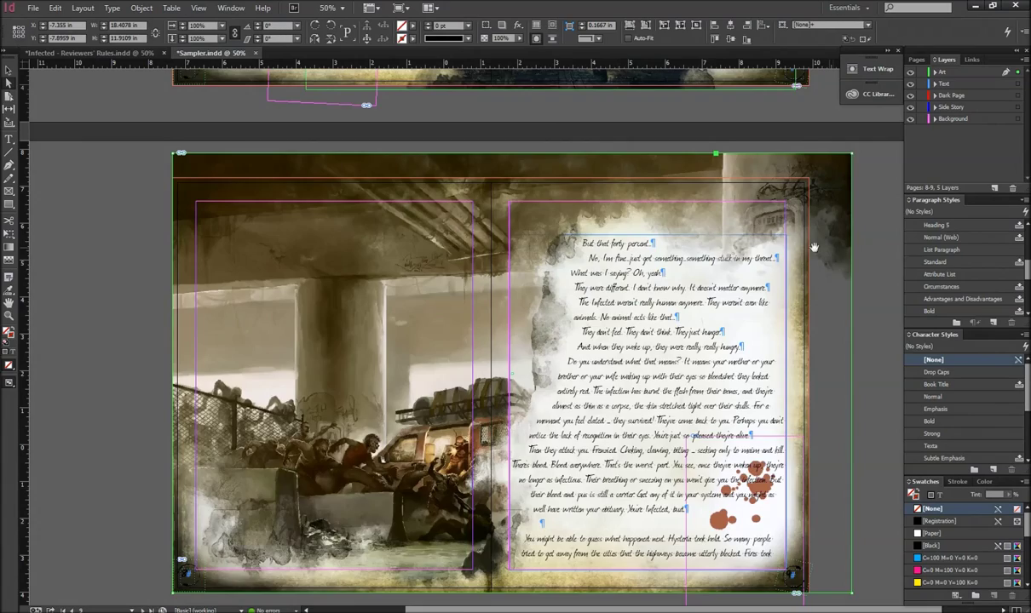
# - Examine how the artwork on the Sampler.indd spreads fades into the paper background and how the text wraps around it
pyautogui.scroll(5, 716, 266)
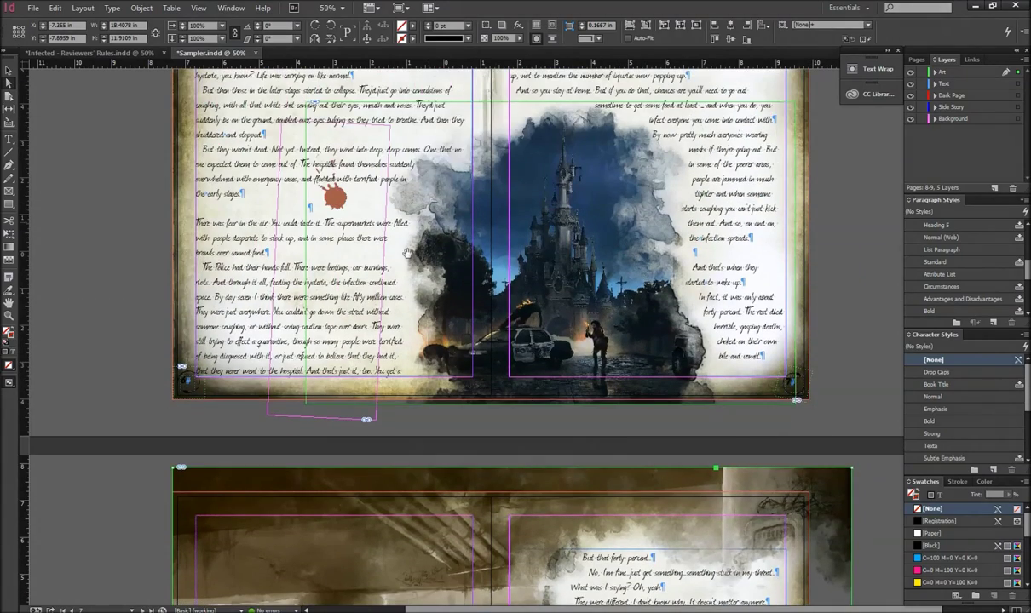
pyautogui.scroll(3, 694, 256)
pyautogui.scroll(6, 694, 256)
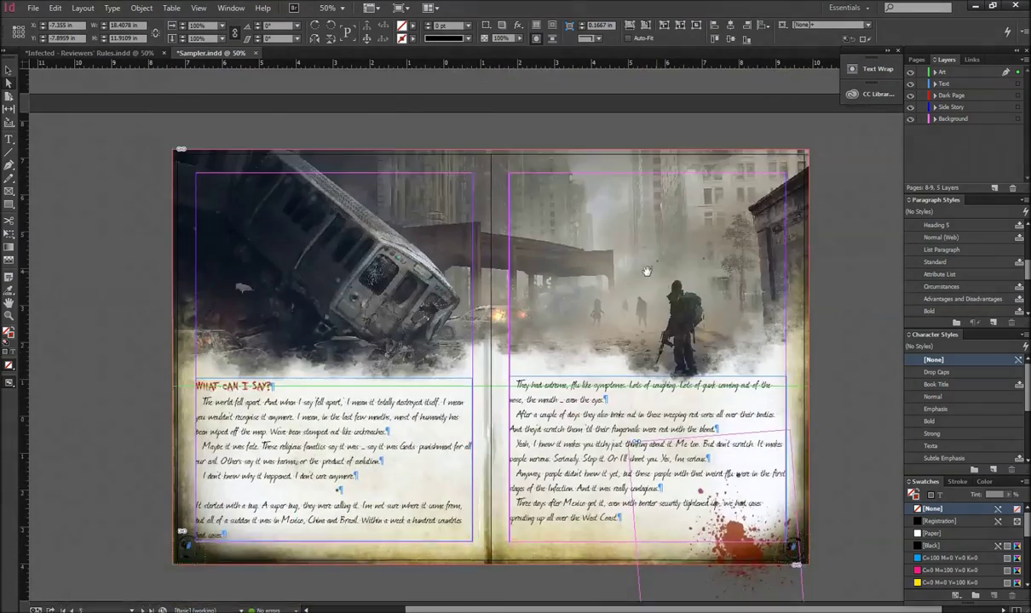
pyautogui.scroll(3, 394, 415)
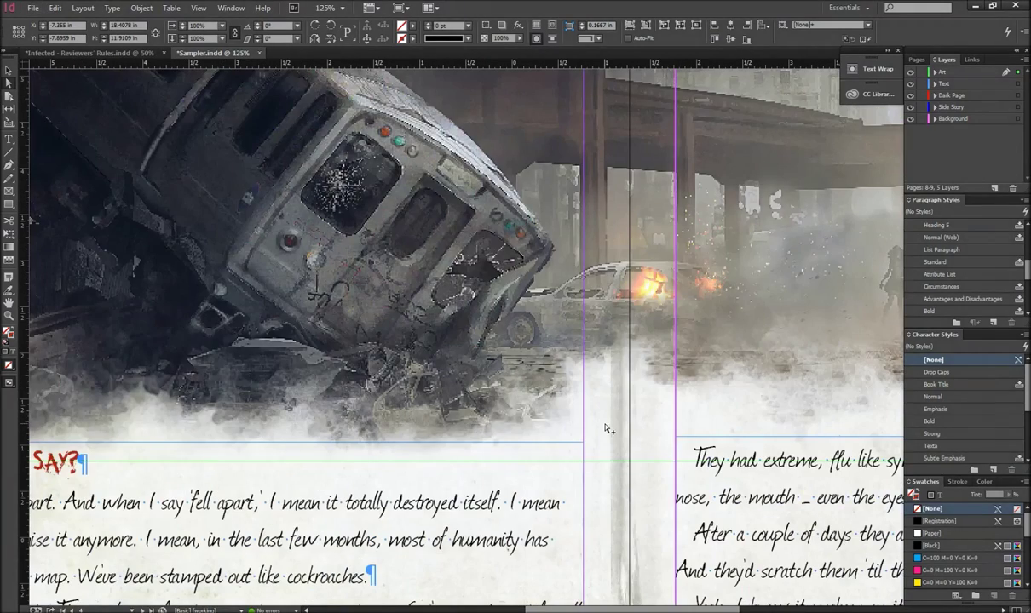
pyautogui.scroll(-4, 365, 413)
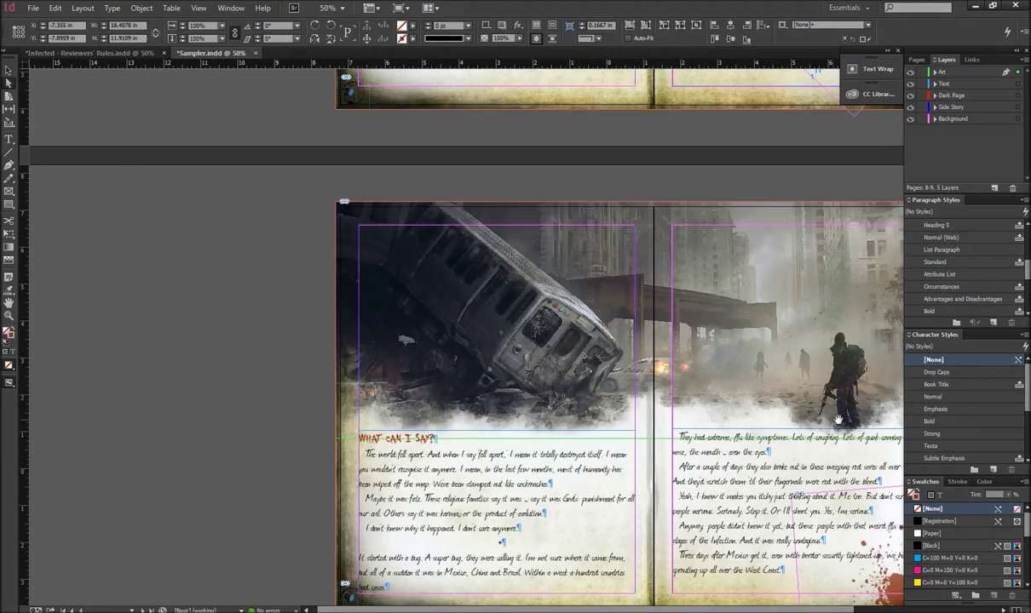
pyautogui.hscroll(3, 793, 396)
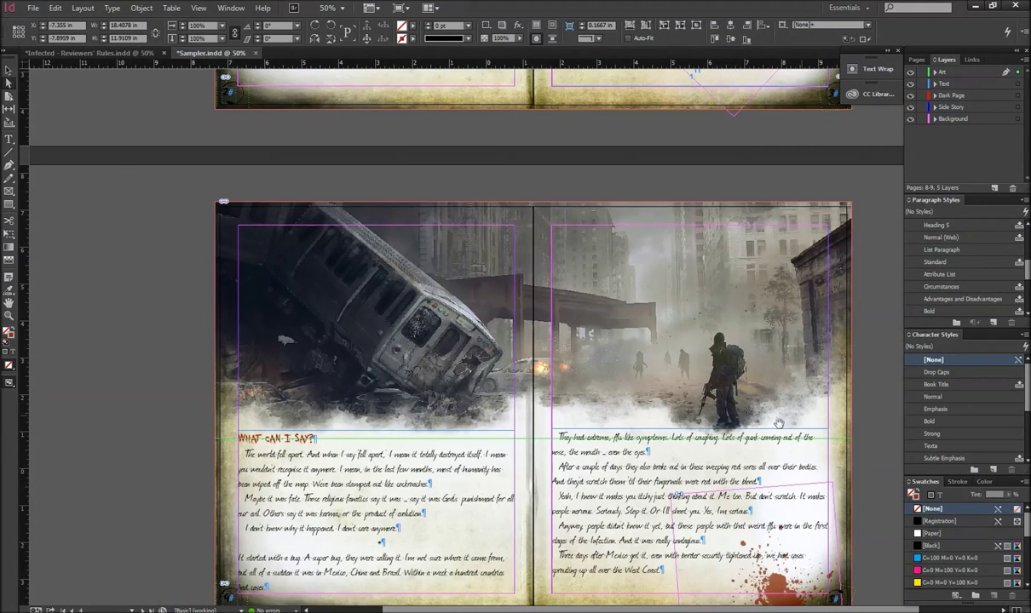
pyautogui.scroll(-3, 732, 439)
pyautogui.scroll(-10, 730, 460)
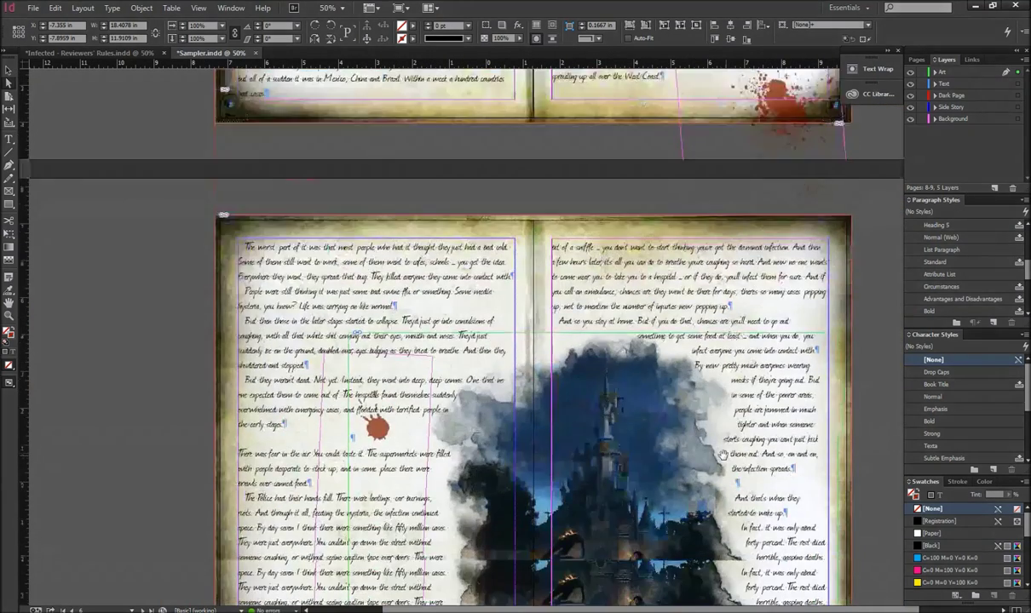
pyautogui.scroll(-15, 718, 455)
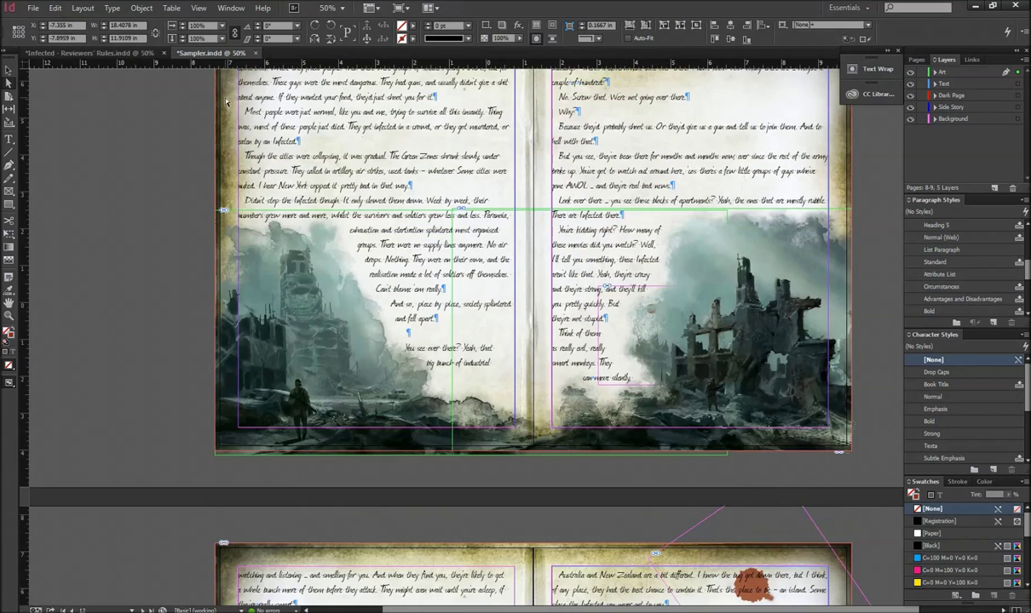
# - Switch to the Infected - Reviewers' Rules.indd document and look over the train wreck spread and the text-only spread below it
pyautogui.click(102, 53)
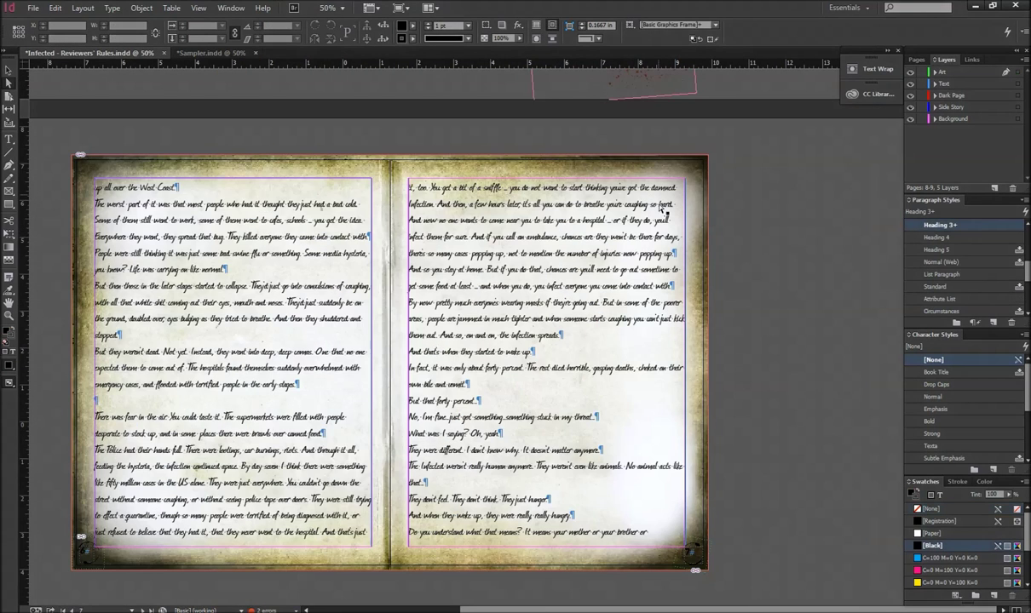
pyautogui.keyDown('alt'); pyautogui.scroll(-2, 467, 242); pyautogui.keyUp('alt')
pyautogui.scroll(5, 511, 273)
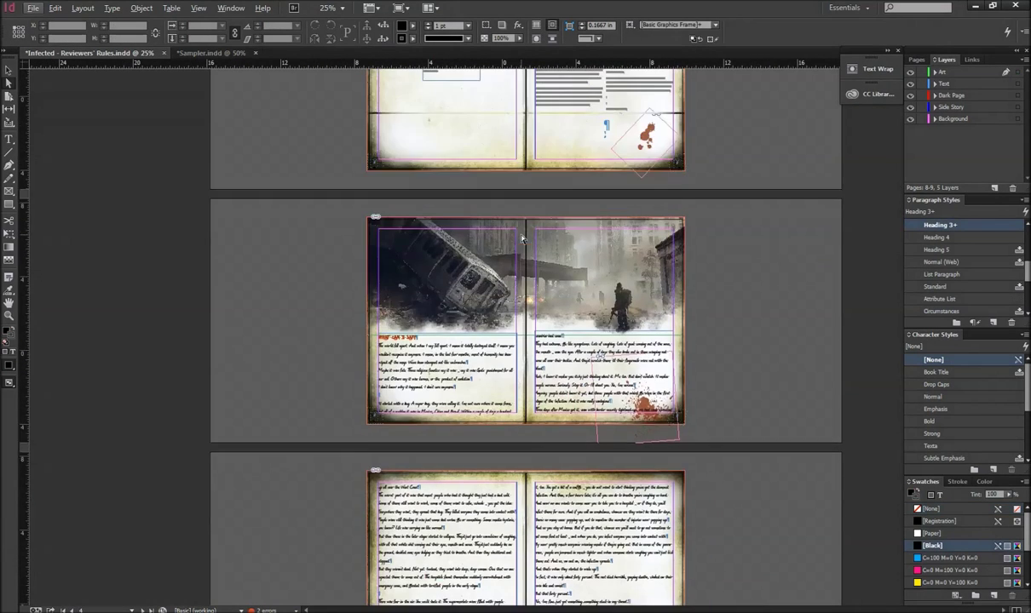
pyautogui.scroll(-3, 567, 340)
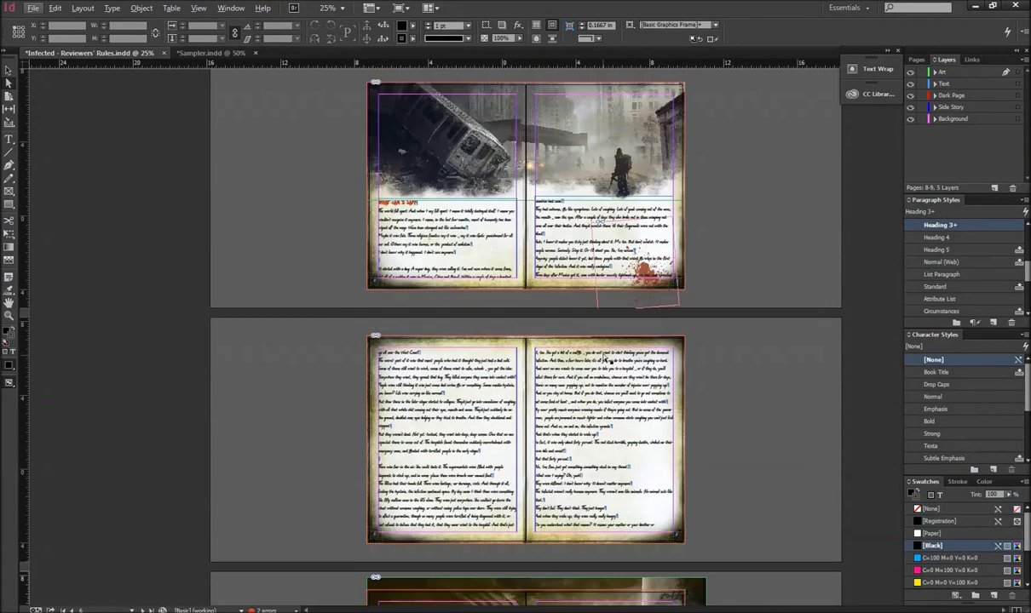
pyautogui.keyDown('alt'); pyautogui.scroll(1, 641, 378); pyautogui.keyUp('alt')
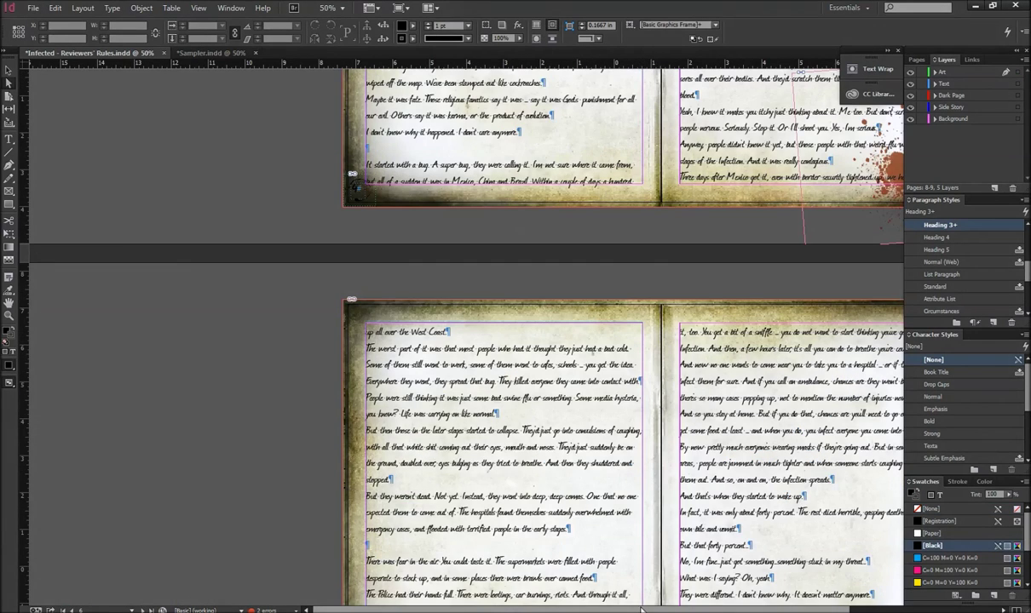
pyautogui.hscroll(3, 646, 566)
pyautogui.scroll(-3, 647, 477)
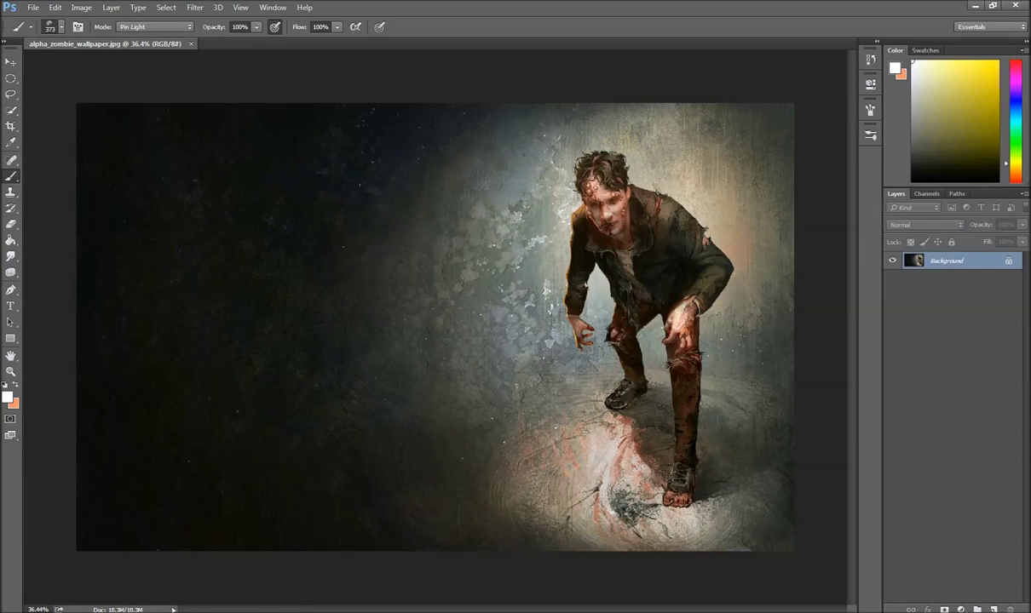
# - Return to alpha_zombie_wallpaper.jpg in Photoshop, convert the locked Background into a regular layer and add a new empty layer
pyautogui.keyDown('alt'); pyautogui.scroll(2, 707, 284); pyautogui.keyUp('alt')
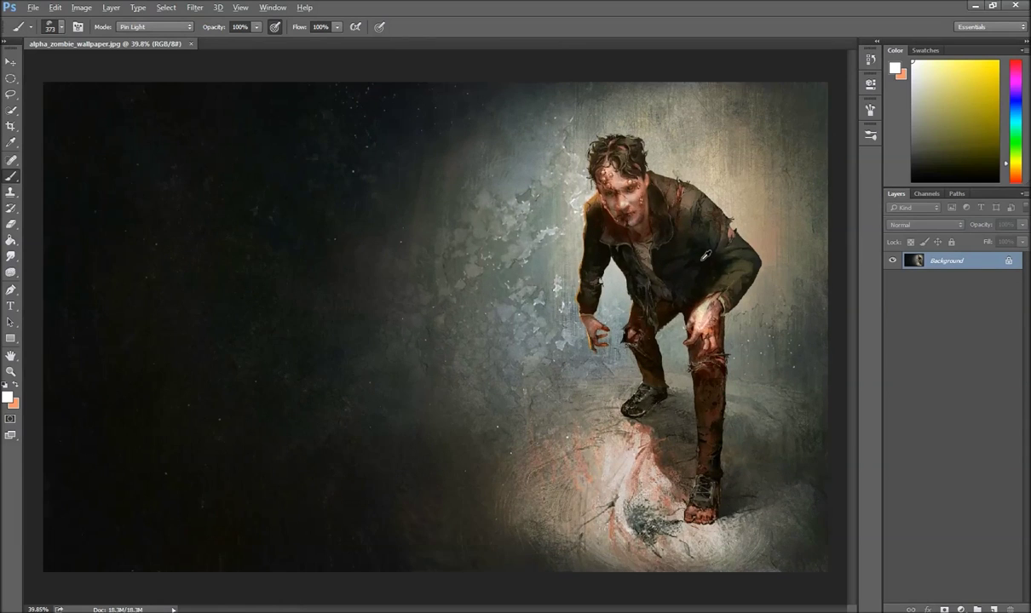
pyautogui.keyDown('alt'); pyautogui.scroll(1, 692, 368); pyautogui.keyUp('alt')
pyautogui.scroll(3, 678, 526)
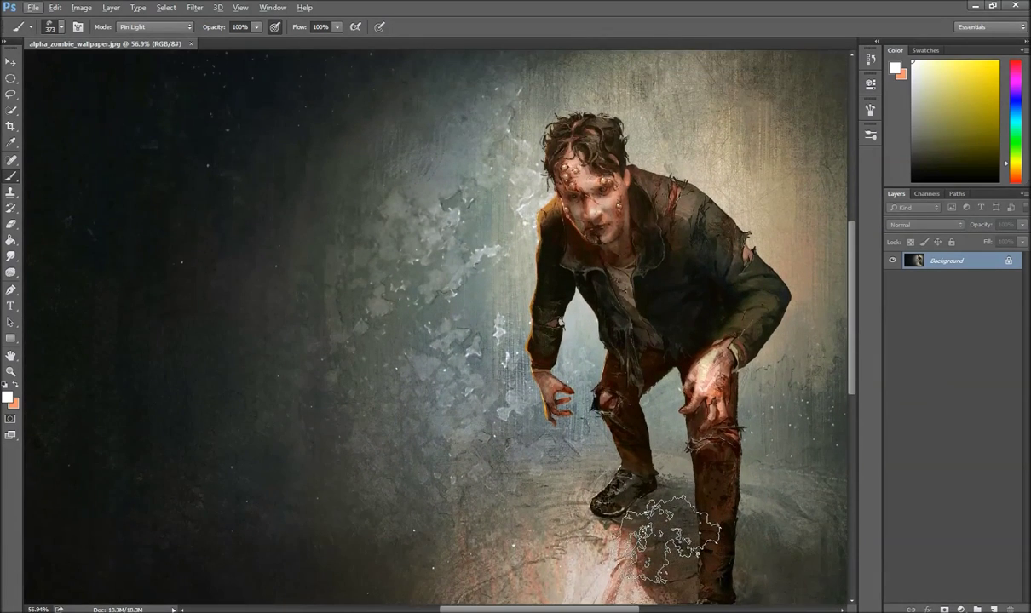
pyautogui.moveTo(562, 610)
pyautogui.mouseDown()
pyautogui.moveTo(620, 610)
pyautogui.moveTo(589, 610)
pyautogui.mouseUp()
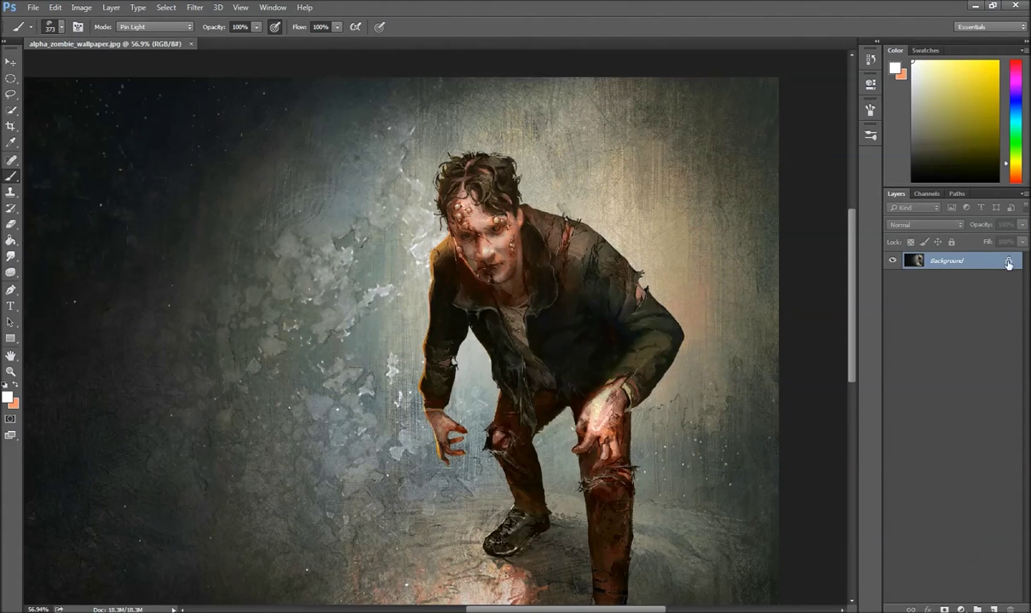
pyautogui.click(1009, 263)
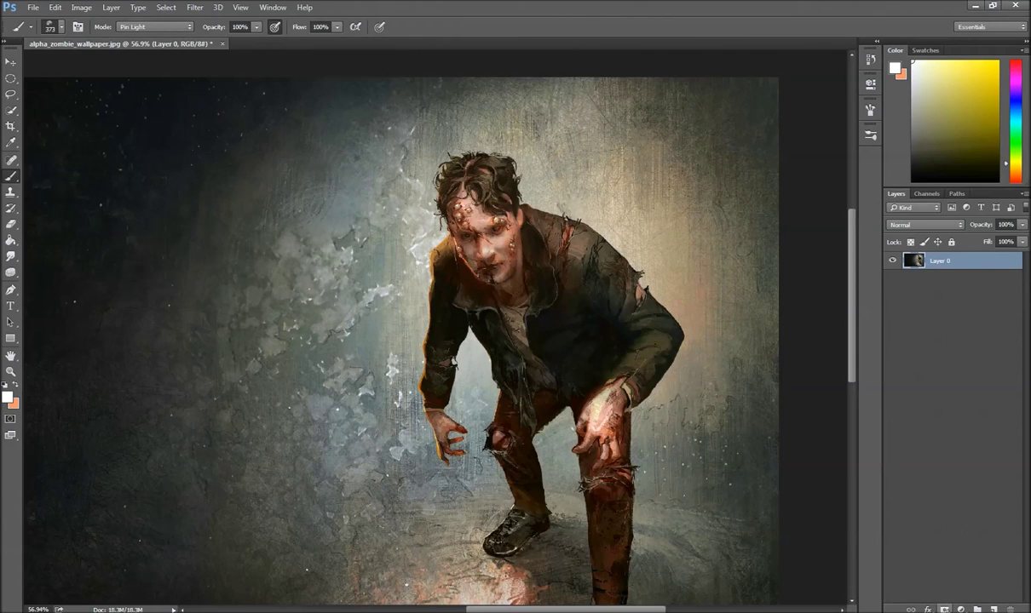
pyautogui.hotkey('ctrl', 'shift', 'alt', 'n')
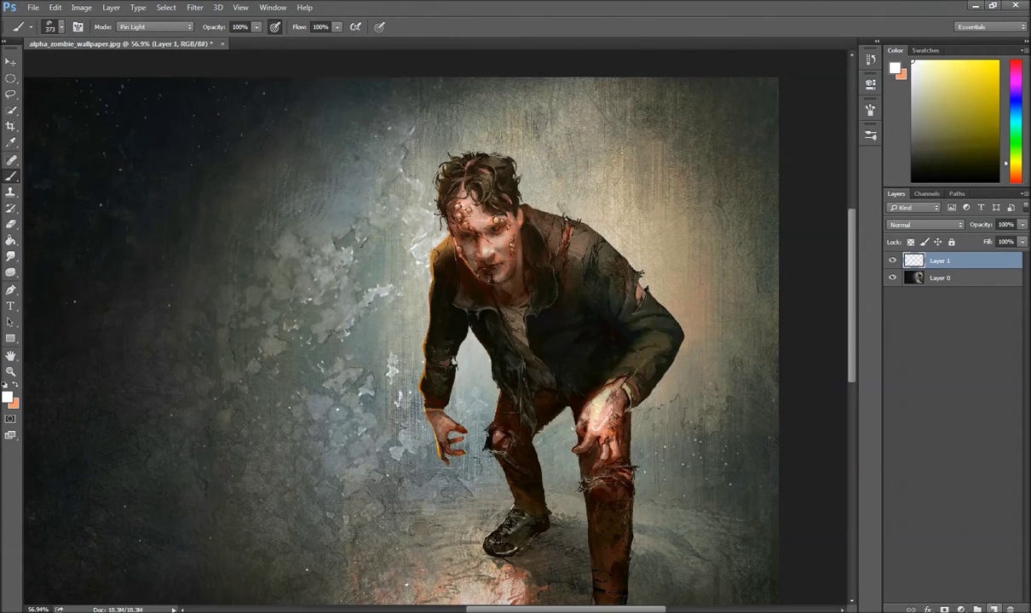
# - Move the new empty layer below the zombie image and fill it with white using the Paint Bucket
pyautogui.moveTo(944, 265); pyautogui.dragTo(941, 292)
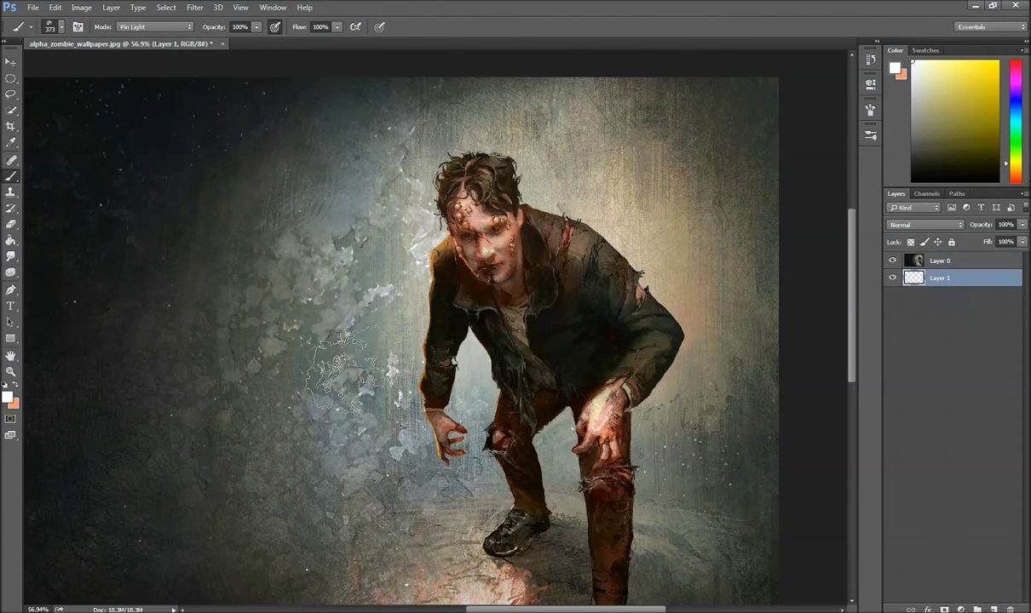
pyautogui.click(11, 240)
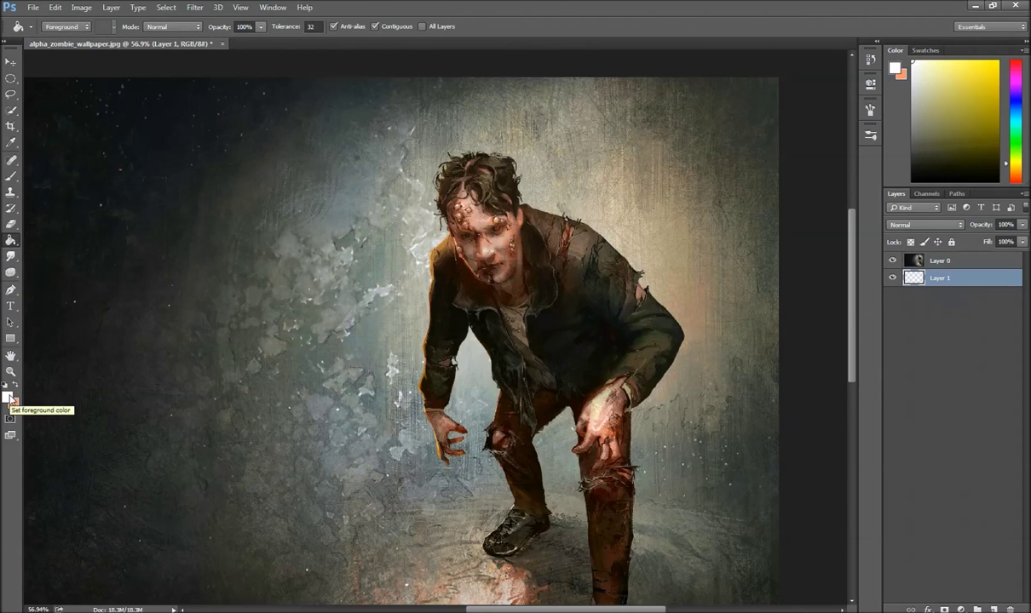
pyautogui.click(707, 233)
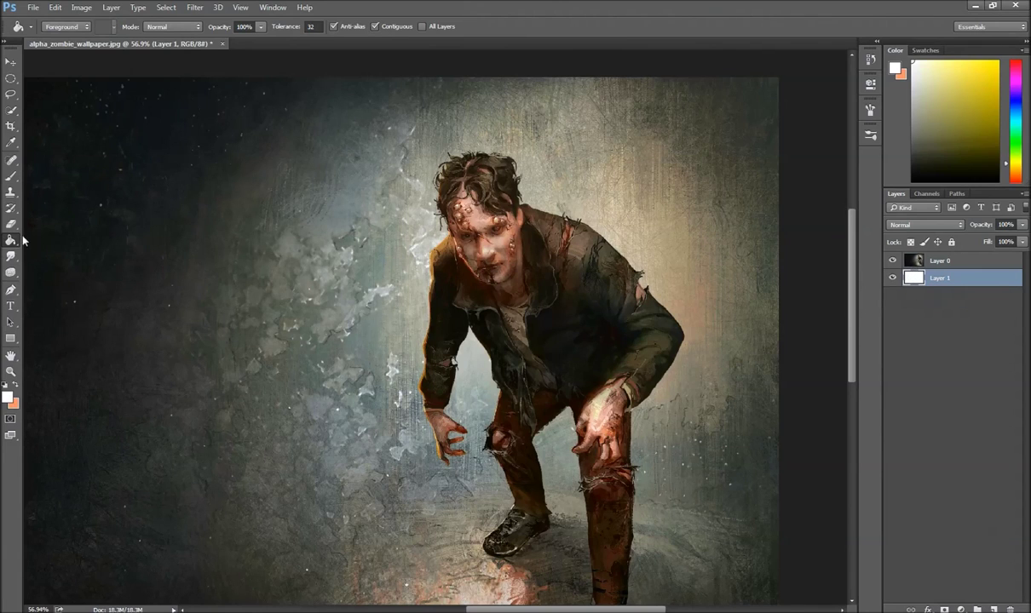
# - Activate the Brush tool and enlarge the irregular textured brush to 900 px
pyautogui.click(11, 178)
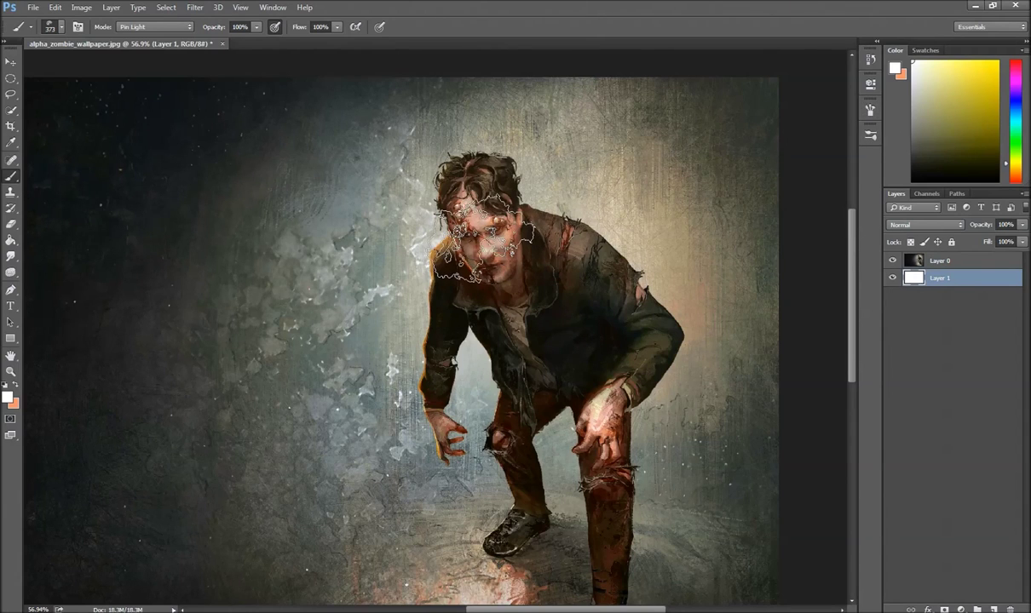
pyautogui.press(']')
pyautogui.press(']')
pyautogui.press(']')
pyautogui.press(']')
pyautogui.press(']')
pyautogui.press(']')
pyautogui.press(']')
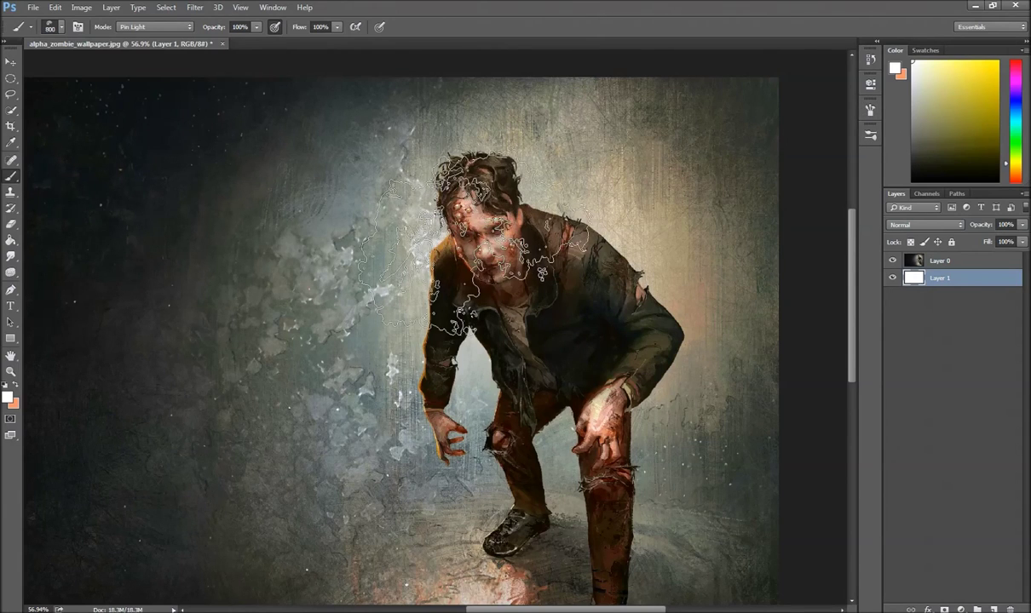
pyautogui.press('[')
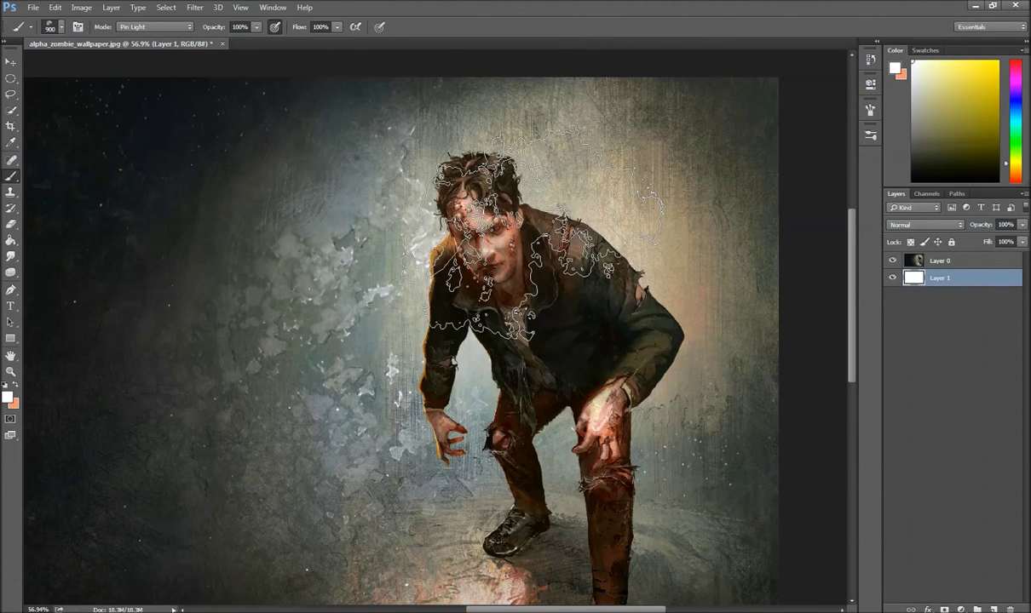
# - Add a layer mask to the zombie image layer and fill the mask with black using the Paint Bucket
pyautogui.click(917, 266)
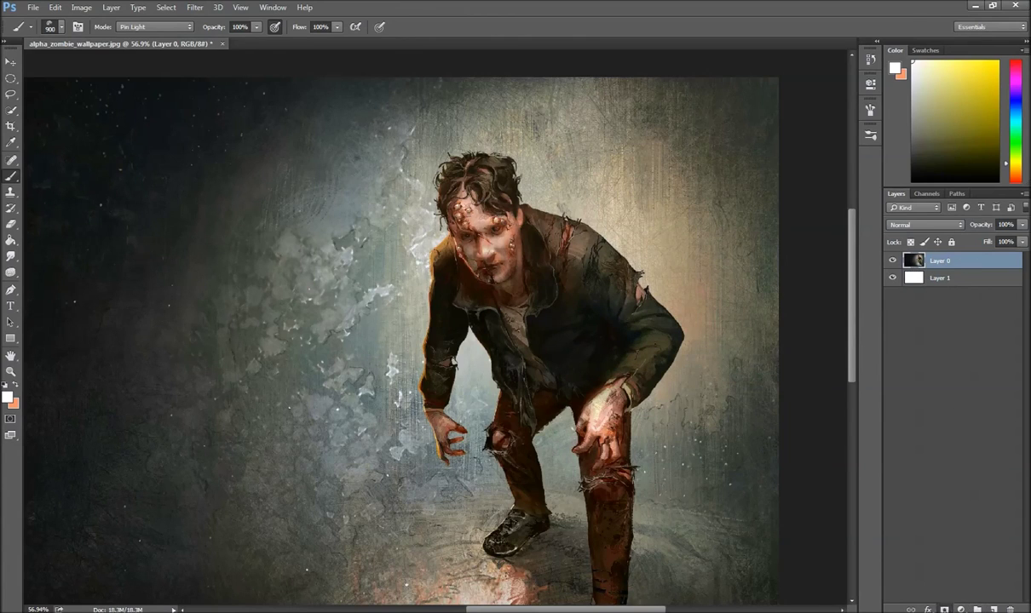
pyautogui.click(961, 610)
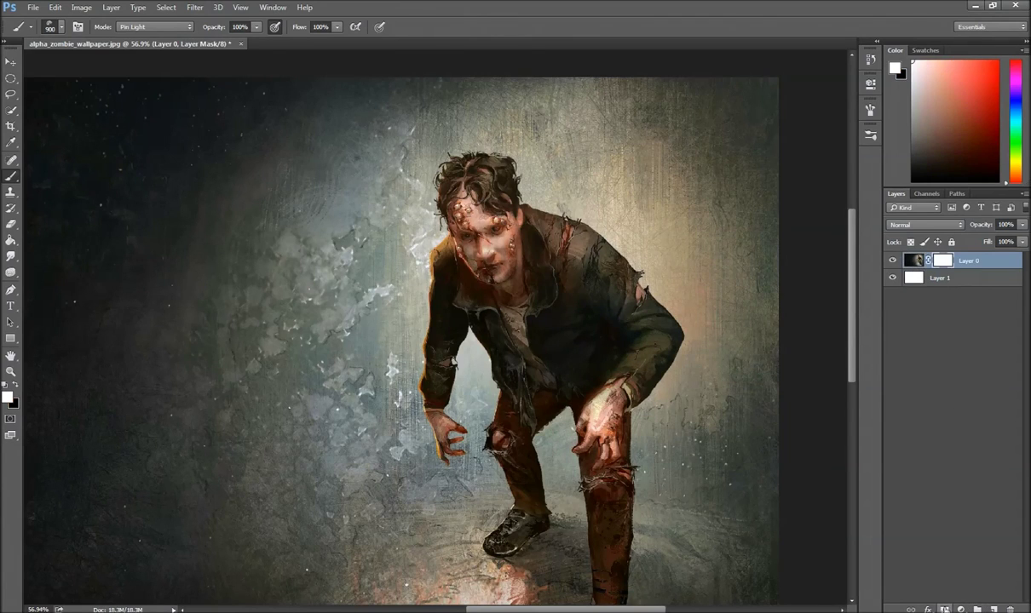
pyautogui.click(17, 386)
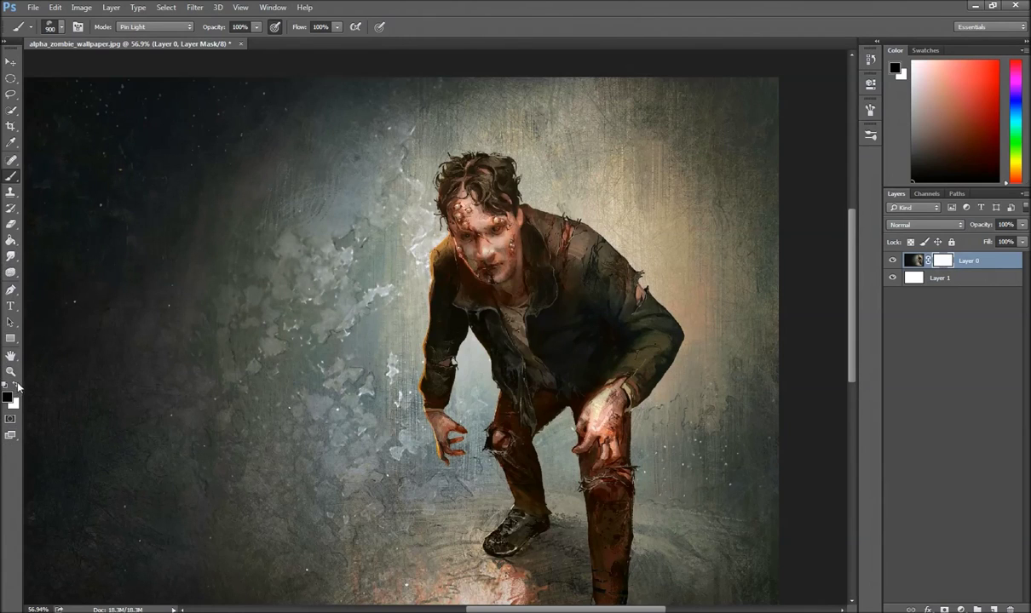
pyautogui.click(12, 239)
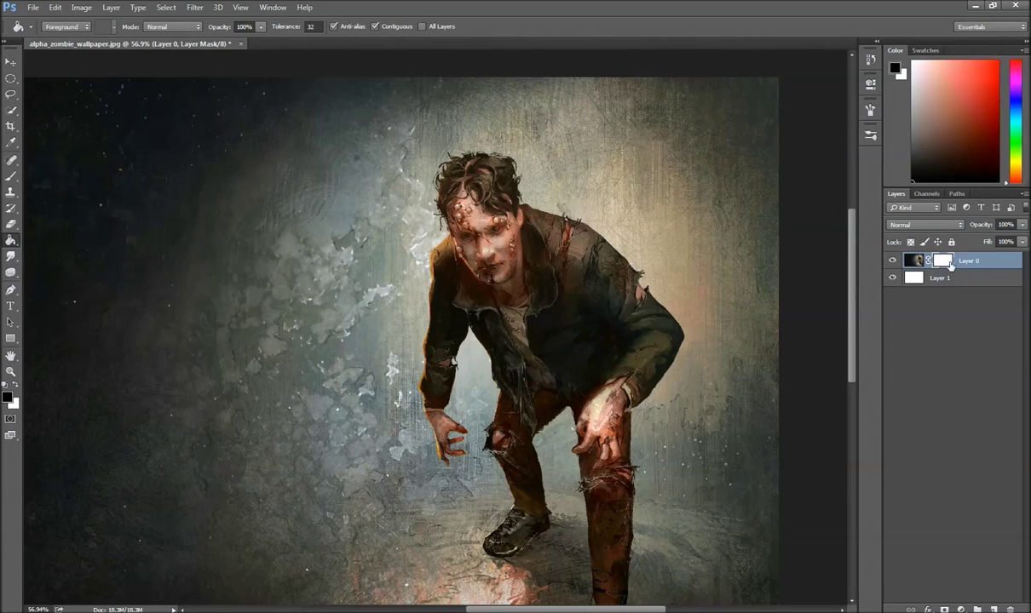
pyautogui.click(375, 272)
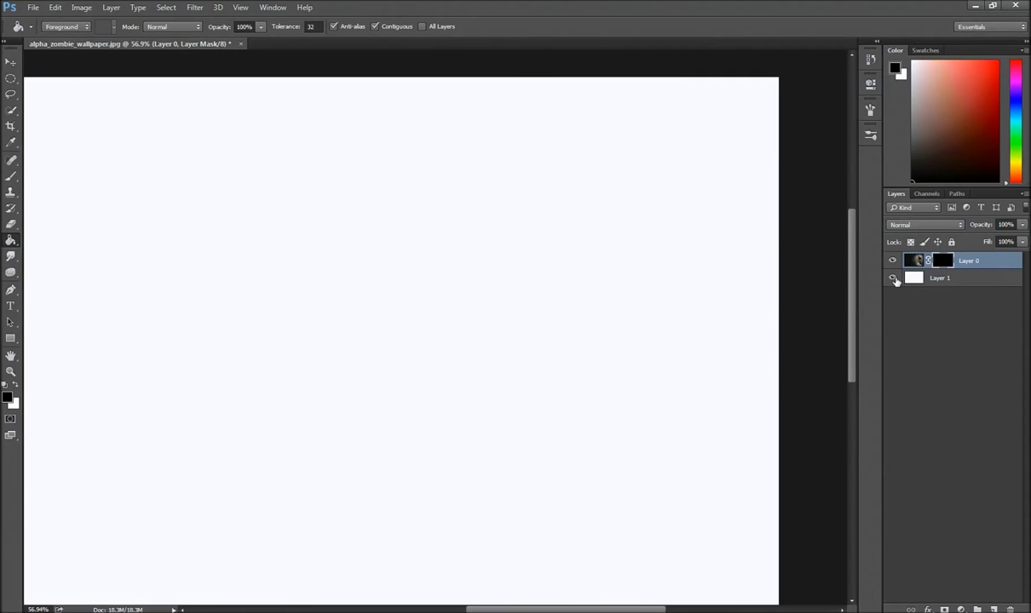
# - Hide the white layer to inspect the masked image's transparency, then show the white layer again
pyautogui.click(892, 278)
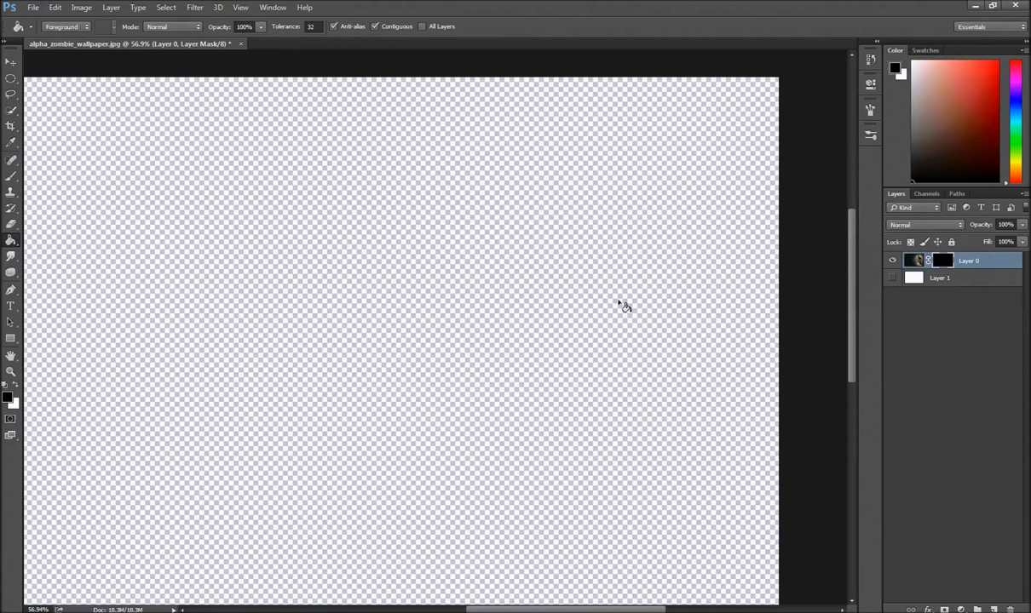
pyautogui.scroll(-3, 593, 276)
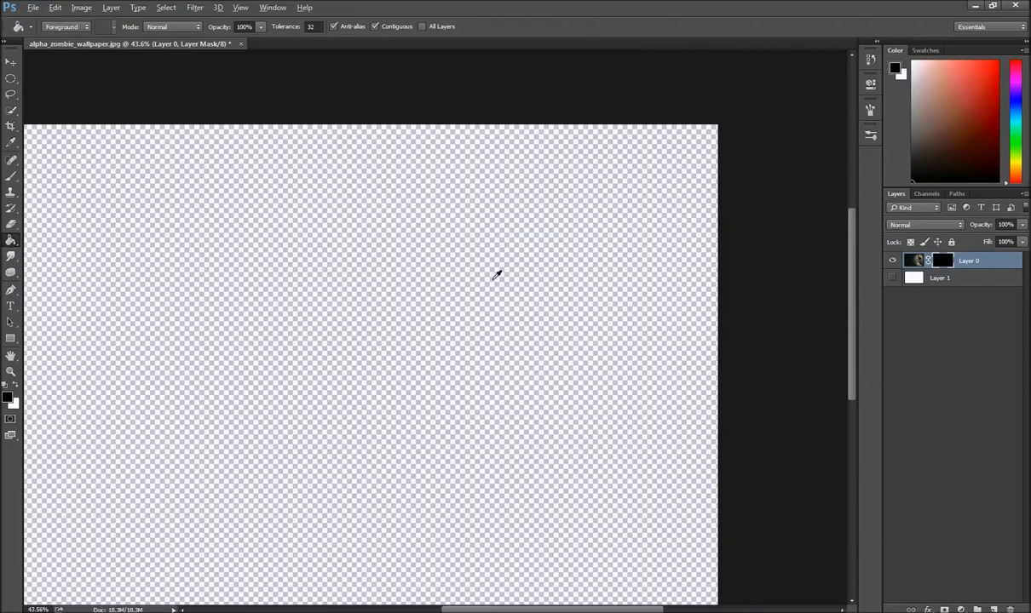
pyautogui.scroll(-1, 569, 303)
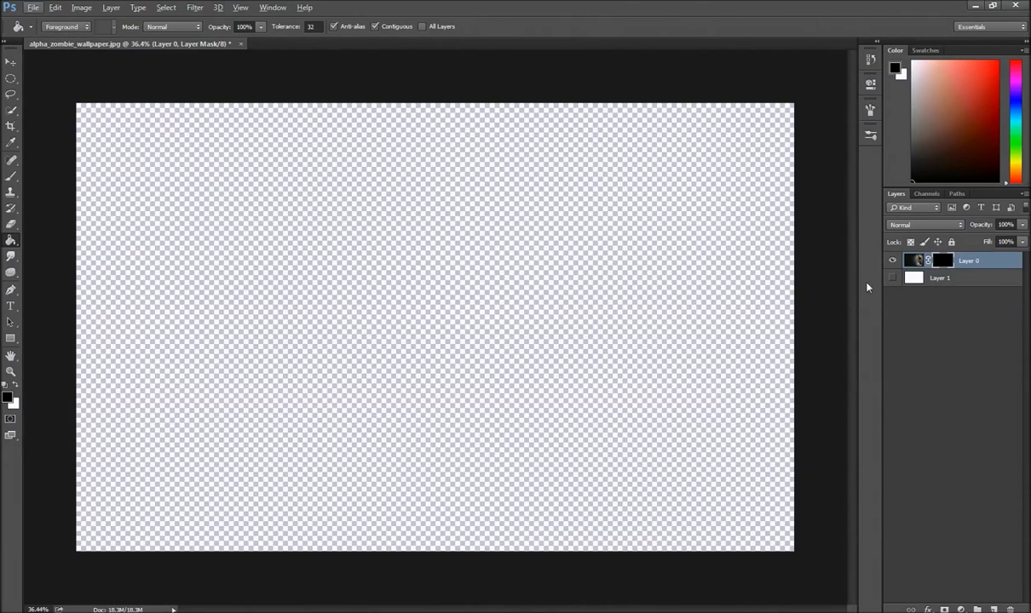
pyautogui.click(892, 279)
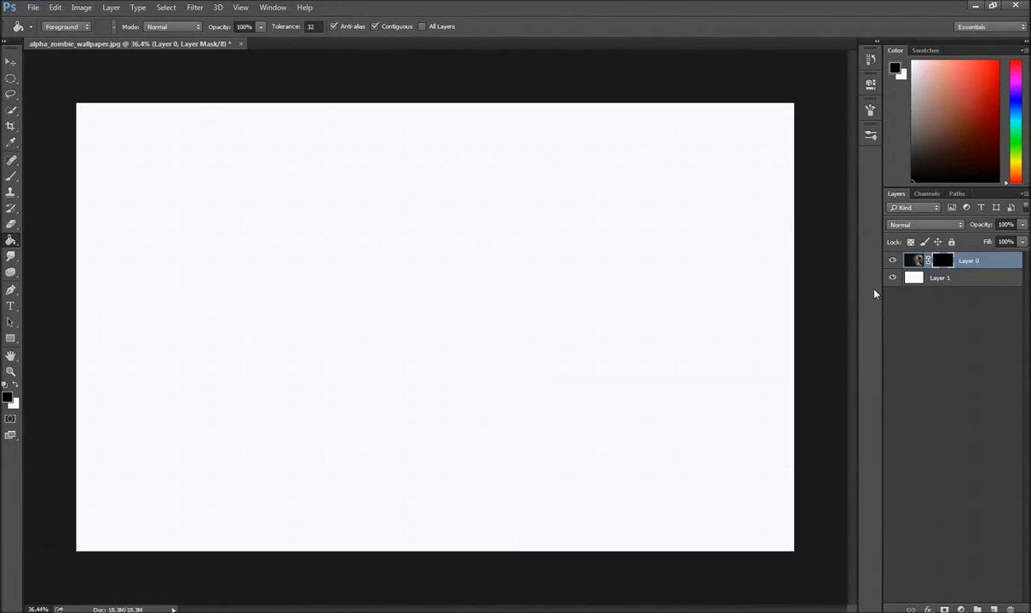
# - Activate the Brush tool and swap the colours so that white is the foreground colour
pyautogui.click(9, 178)
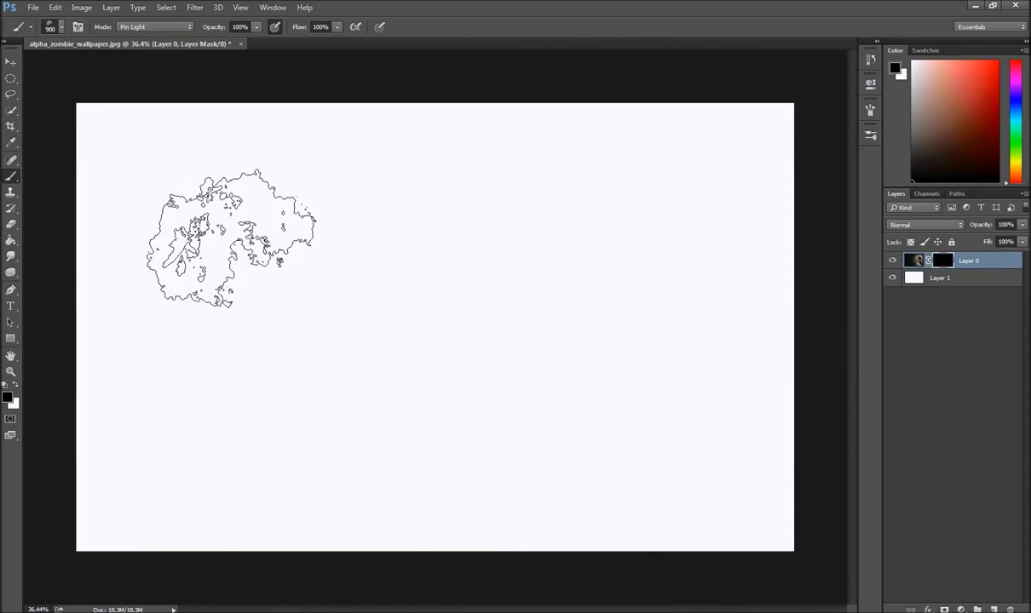
pyautogui.click(17, 386)
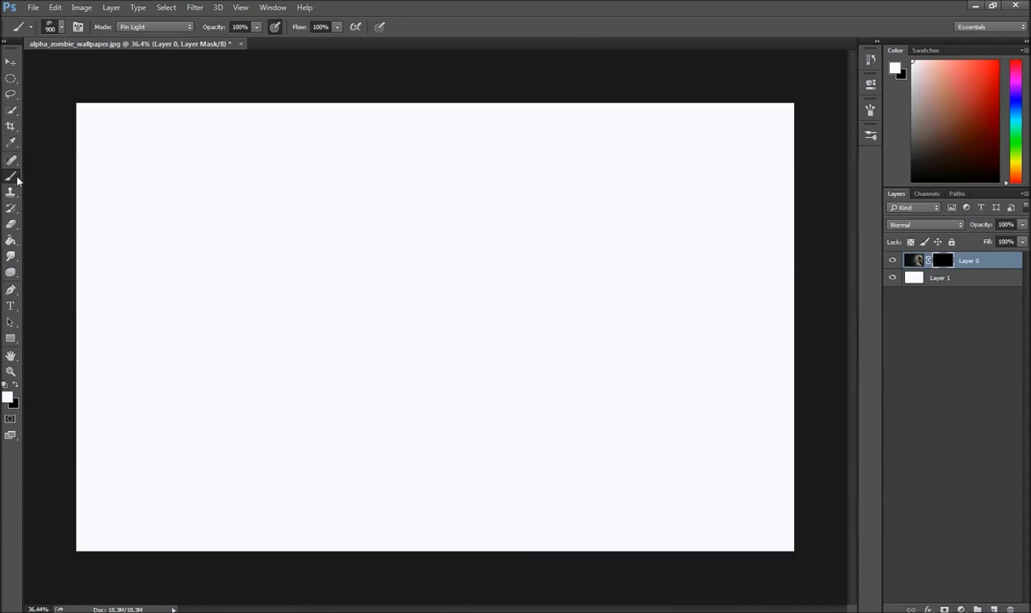
pyautogui.click(870, 134)
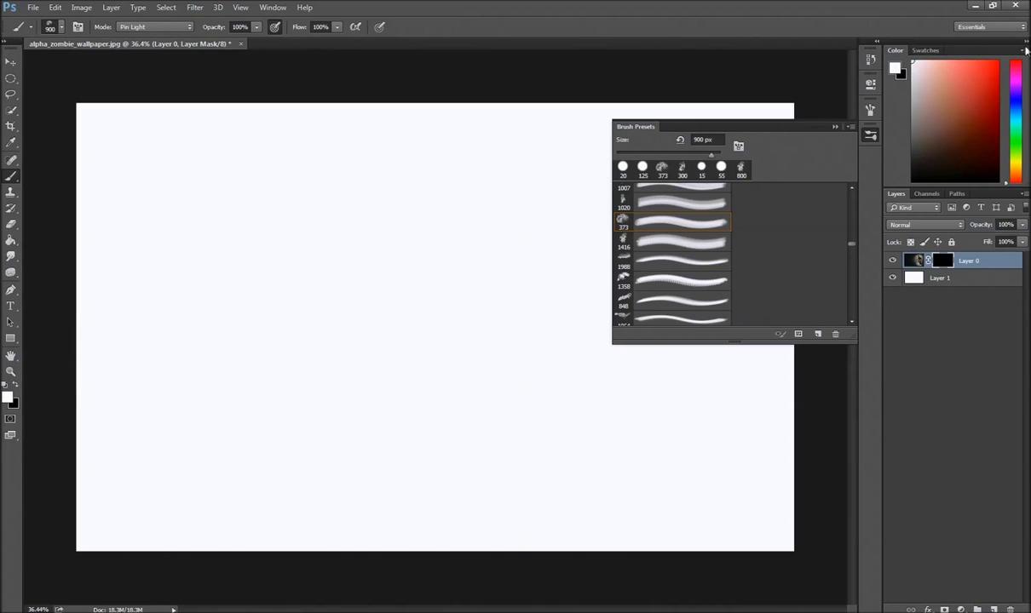
pyautogui.click(1023, 51)
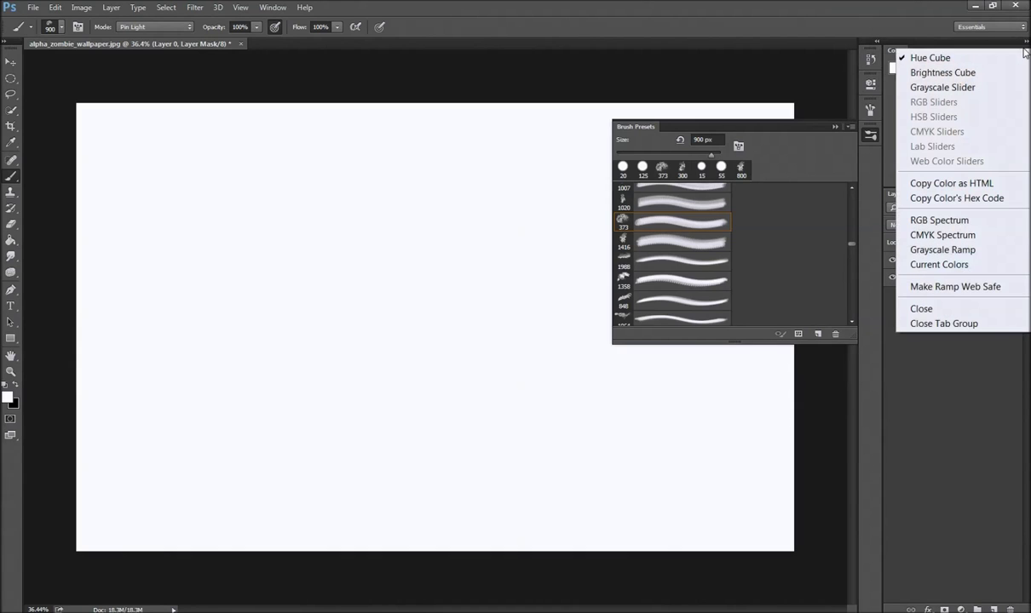
pyautogui.click(982, 45)
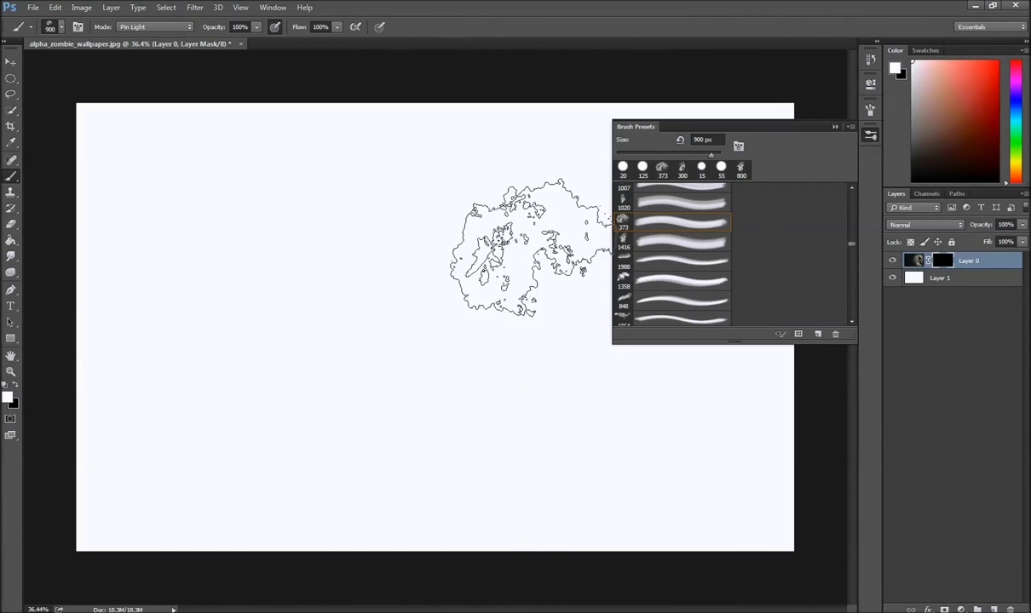
pyautogui.click(835, 126)
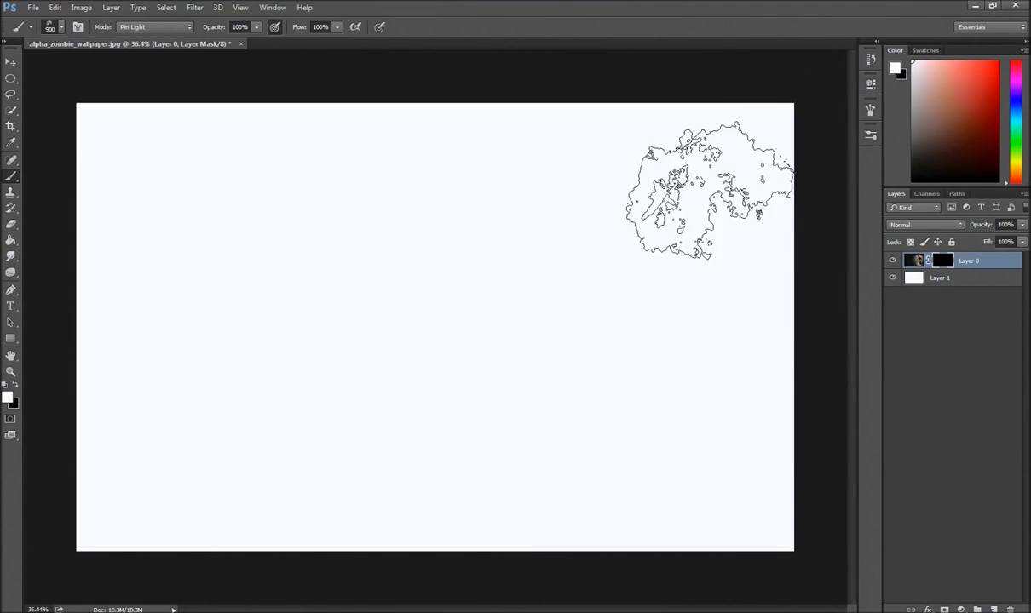
pyautogui.scroll(1, 785, 254)
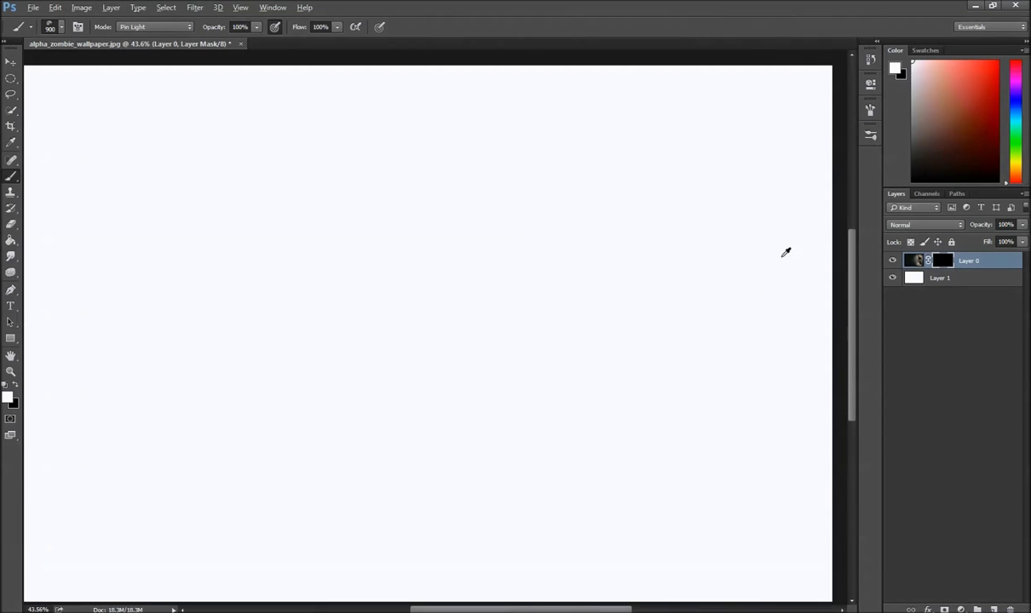
pyautogui.scroll(-1, 712, 262)
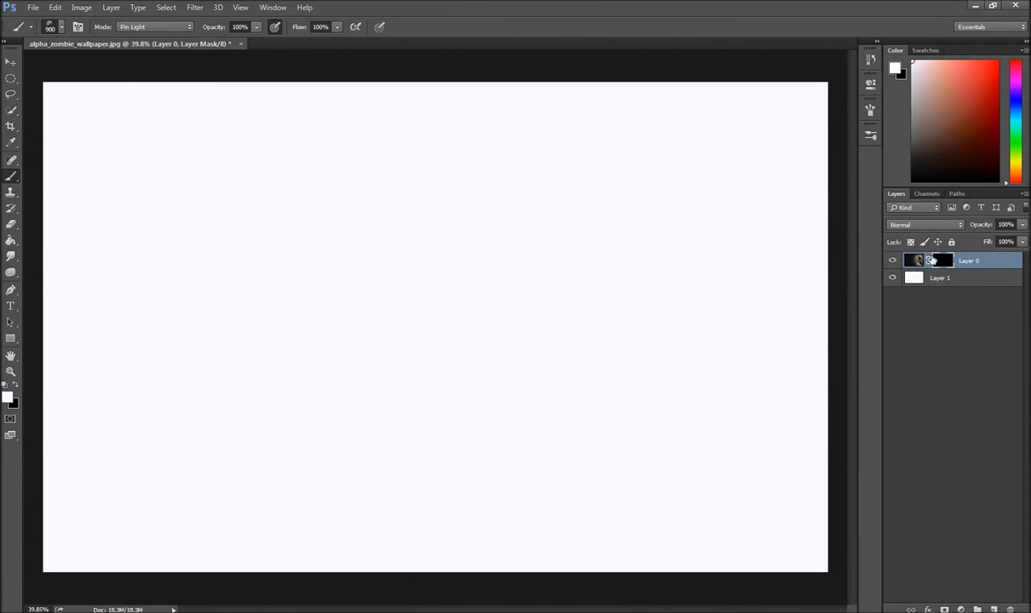
# - Target the zombie layer's mask and paint white with the 900 px textured brush to reveal the crouching figure
pyautogui.click(914, 260)
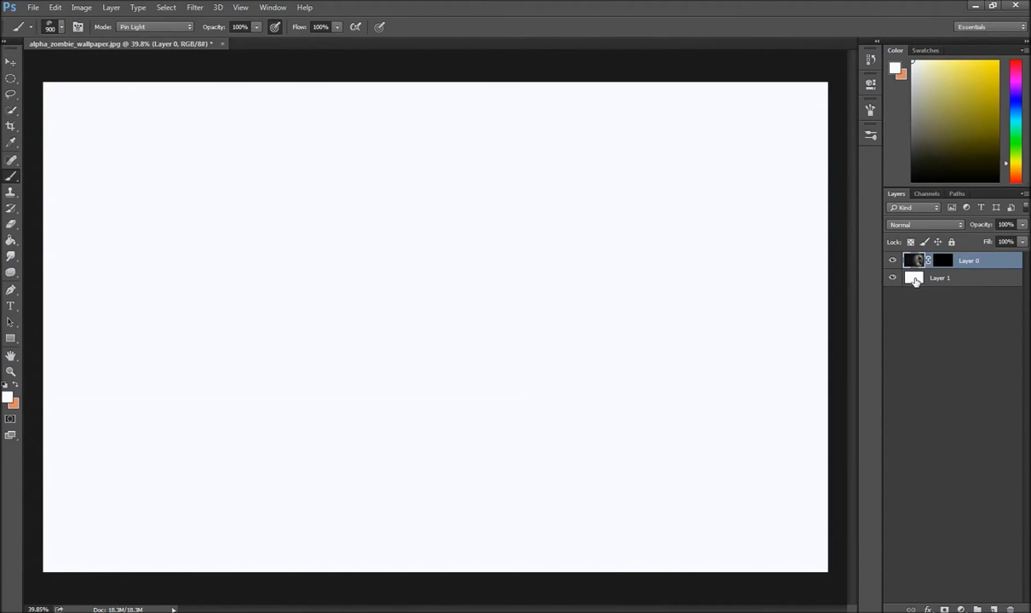
pyautogui.click(916, 281)
pyautogui.click(943, 261)
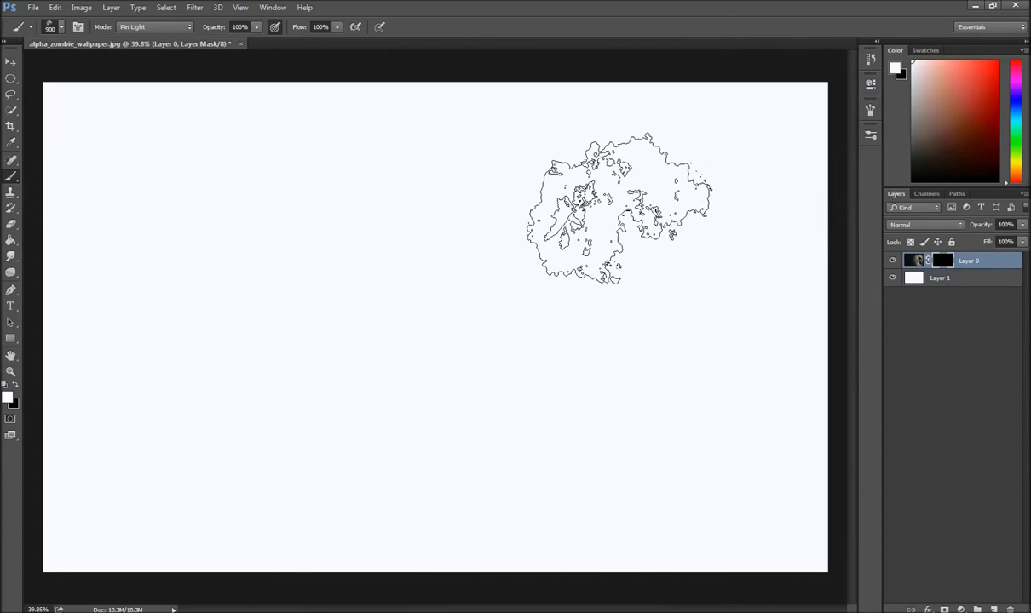
pyautogui.moveTo(619, 209)
pyautogui.mouseDown()
pyautogui.moveTo(626, 203)
pyautogui.moveTo(647, 223)
pyautogui.moveTo(614, 180)
pyautogui.moveTo(631, 179)
pyautogui.moveTo(661, 293)
pyautogui.moveTo(547, 318)
pyautogui.moveTo(609, 281)
pyautogui.moveTo(644, 217)
pyautogui.mouseUp()
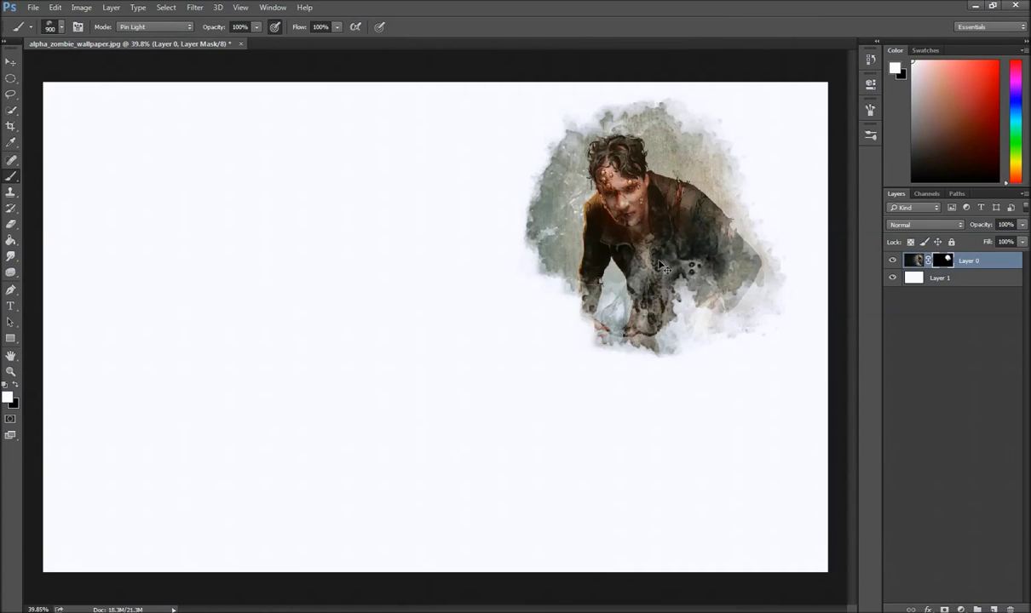
# - Undo the last mask strokes below the figure's shoulders and dab white over the head and upper body again
pyautogui.hotkey('ctrl', 'alt', 'z')
pyautogui.hotkey('ctrl', 'alt', 'z')
pyautogui.hotkey('ctrl', 'alt', 'z')
pyautogui.hotkey('ctrl', 'alt', 'z')
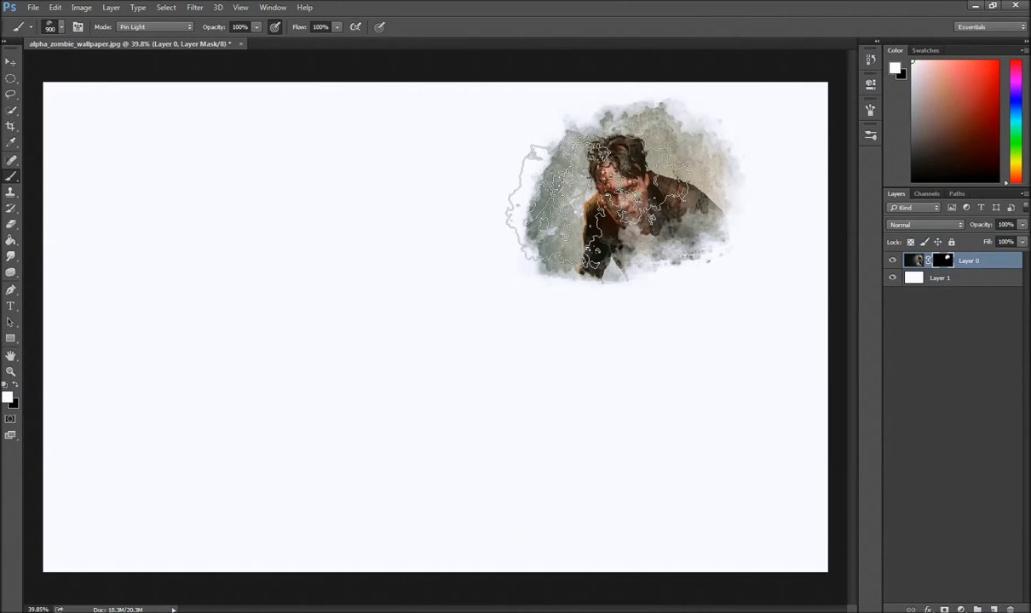
pyautogui.click(652, 208)
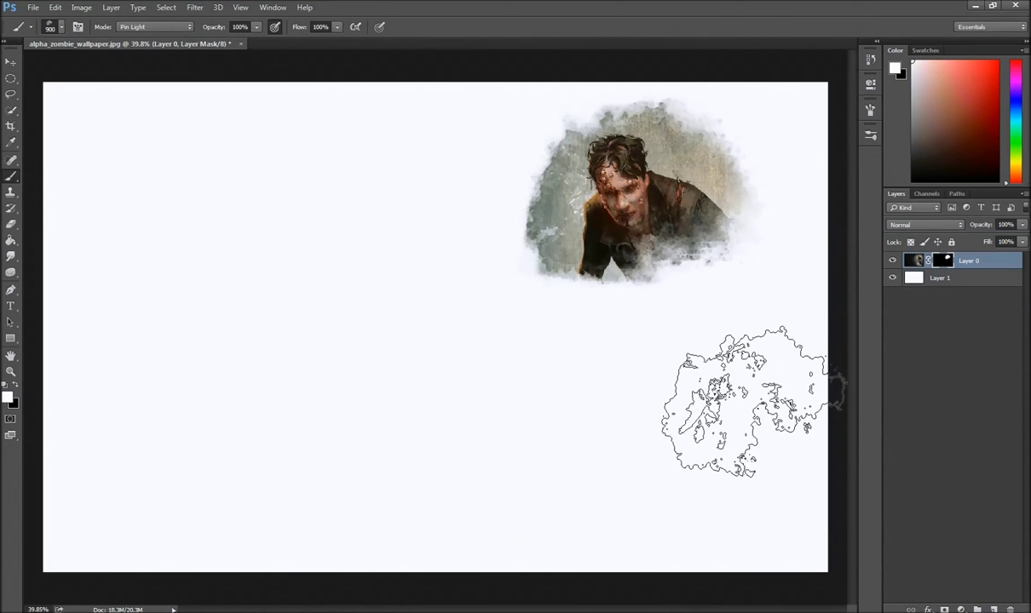
# - Choose the 1416 px textured brush preset and reveal the figure's arms and knee with irregular edges
pyautogui.click(869, 135)
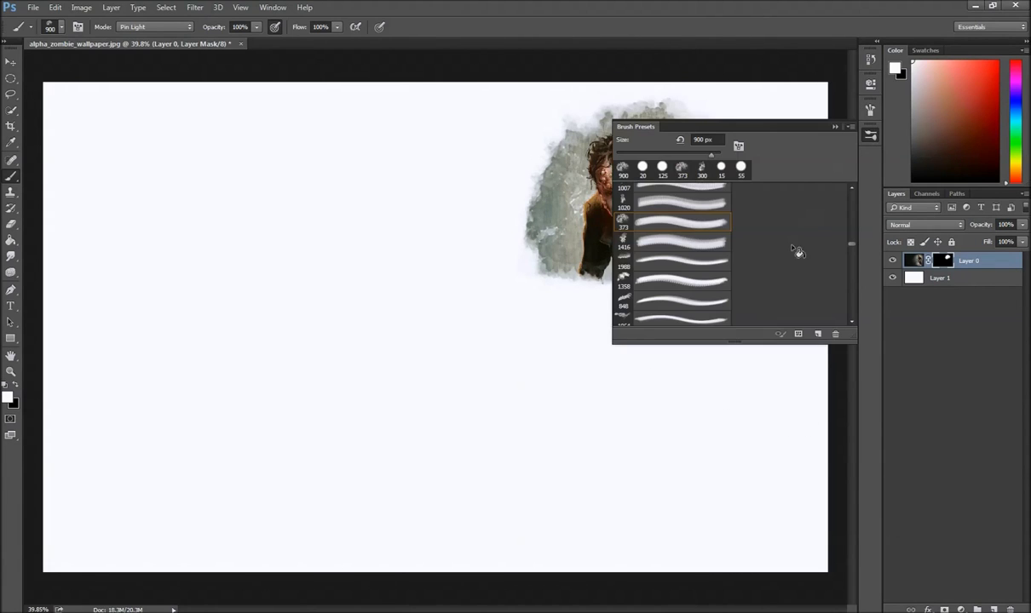
pyautogui.click(658, 244)
pyautogui.click(835, 126)
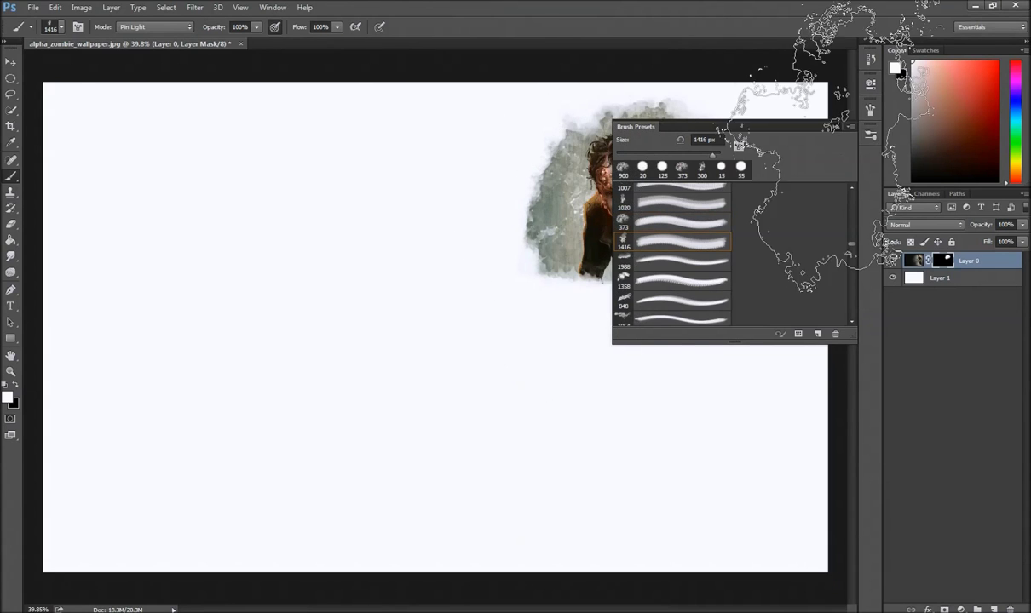
pyautogui.moveTo(620, 260)
pyautogui.mouseDown()
pyautogui.moveTo(666, 245)
pyautogui.moveTo(596, 228)
pyautogui.mouseUp()
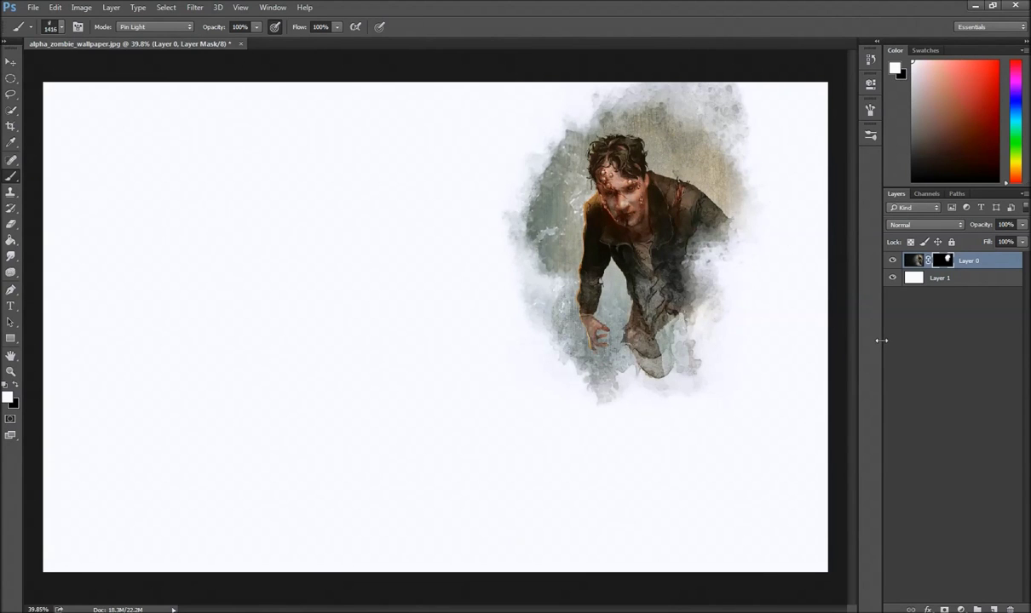
# - Undo the last stroke, reduce the brush to 800 px and reveal the artwork on both sides of the figure
pyautogui.hotkey('ctrl', 'z')
pyautogui.press('[')
pyautogui.press('[')
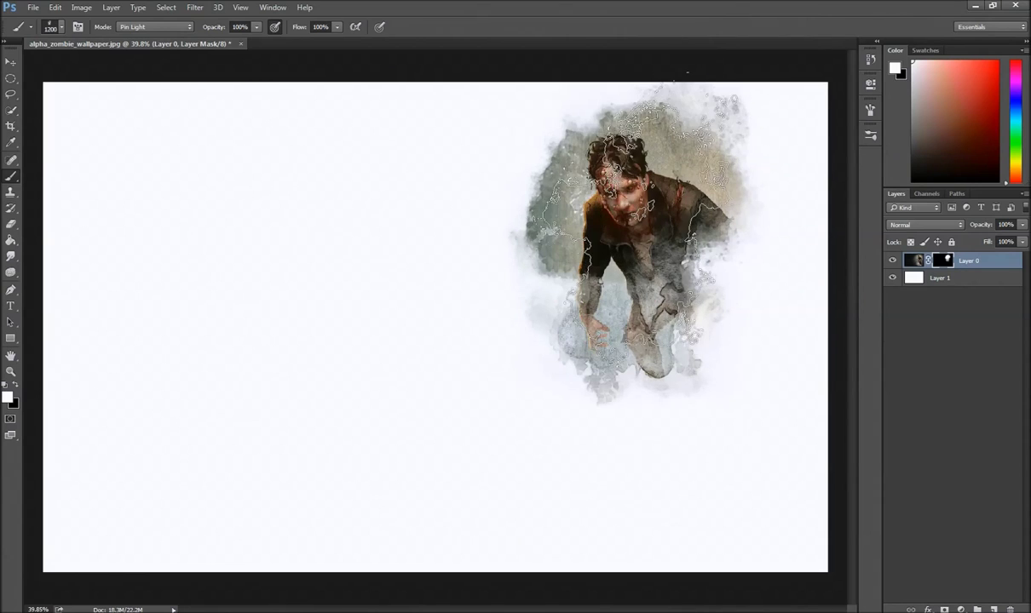
pyautogui.press('[')
pyautogui.press('[')
pyautogui.press('[')
pyautogui.press('[')
pyautogui.click(714, 247)
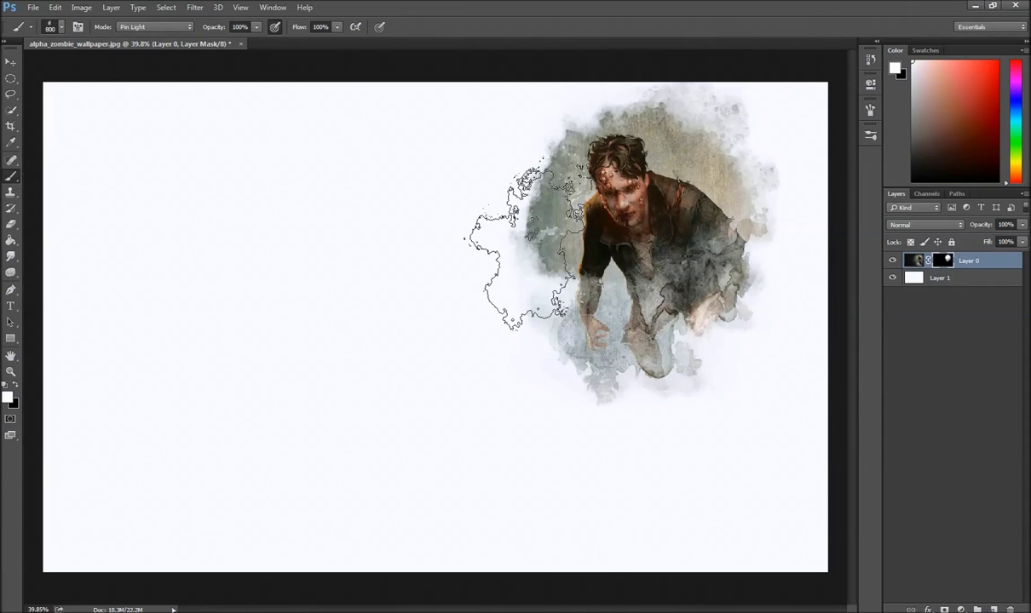
pyautogui.click(525, 242)
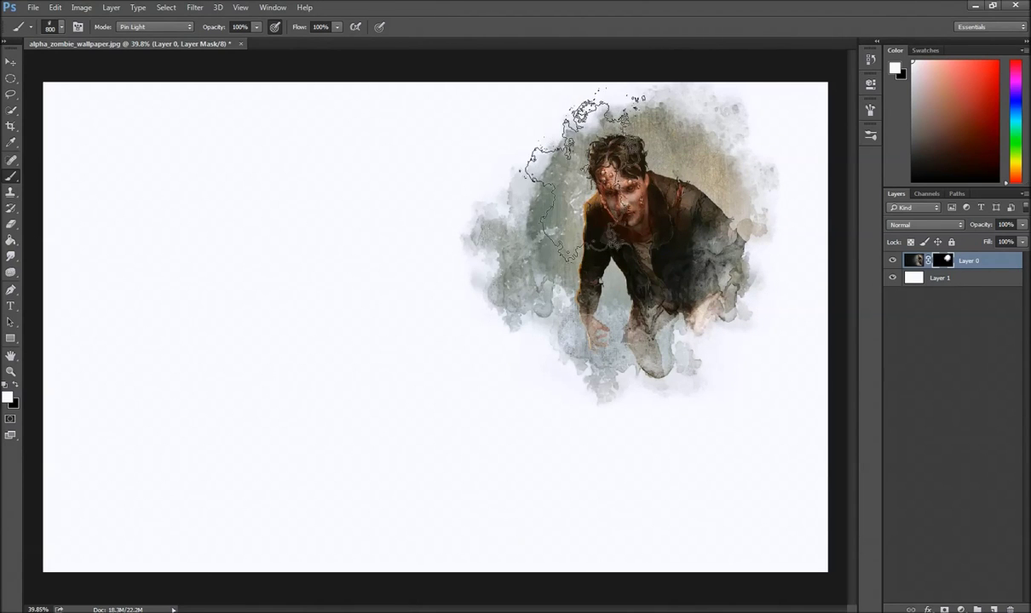
# - Rotate the brush tip to an angle of -61° and reduce its size to 500 px
pyautogui.click(868, 112)
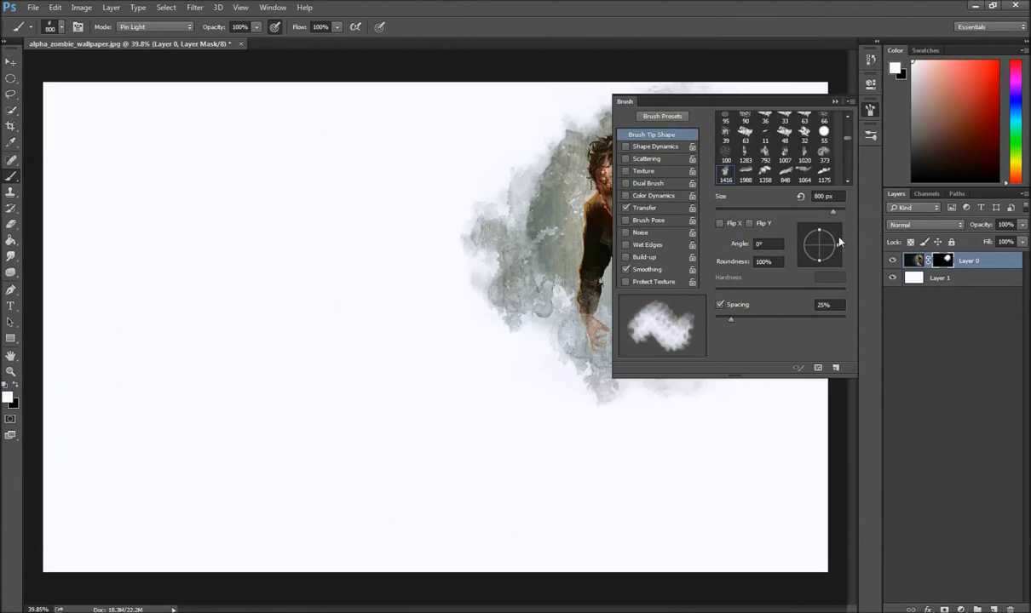
pyautogui.moveTo(839, 243); pyautogui.dragTo(828, 262)
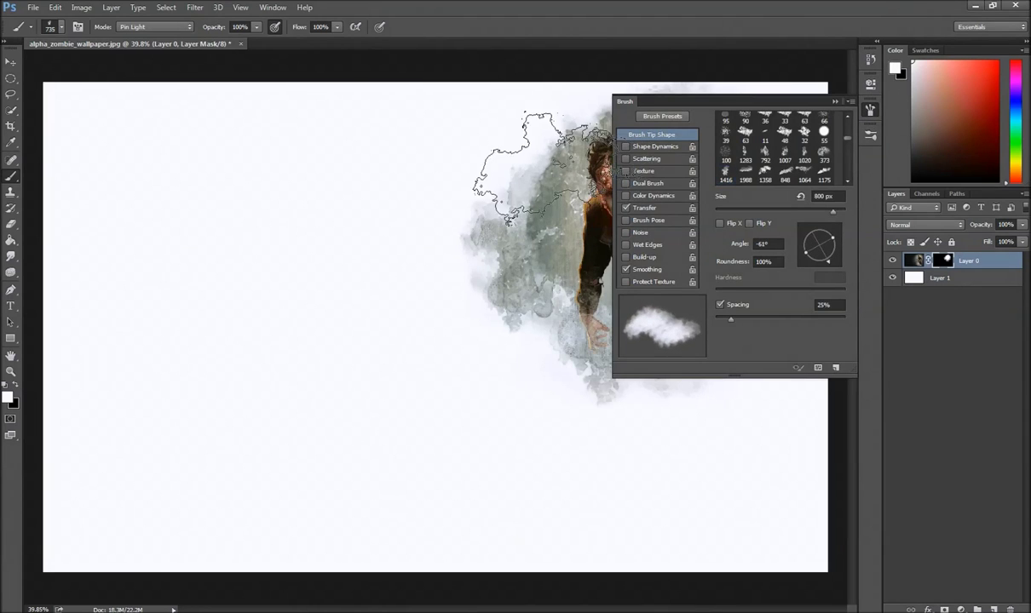
pyautogui.press('[')
pyautogui.press('[')
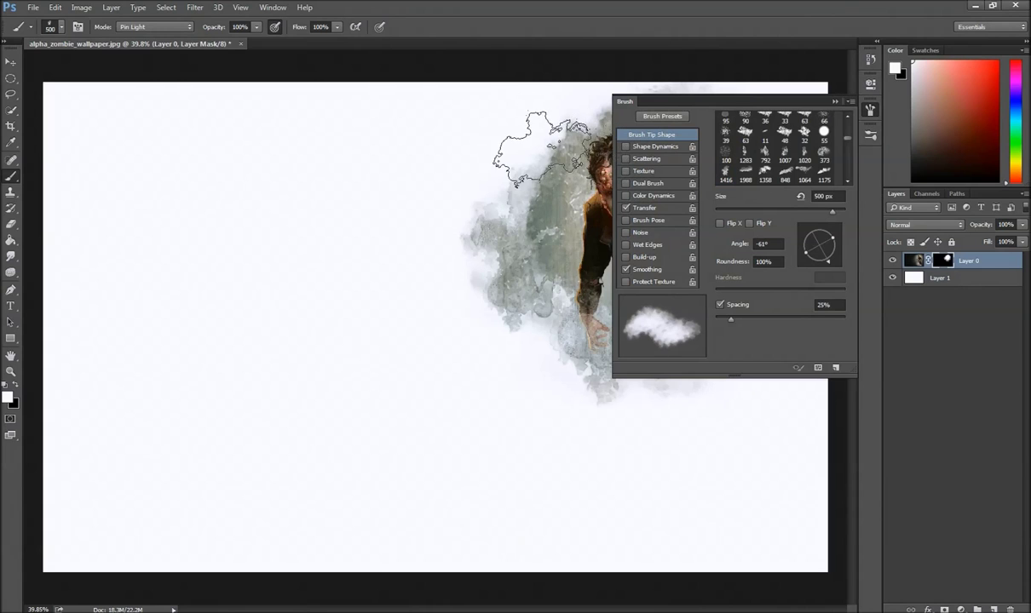
# - Reveal more background around the figure's upper edges with the rotated brush, and check the mask's transparency without the white layer
pyautogui.click(545, 149)
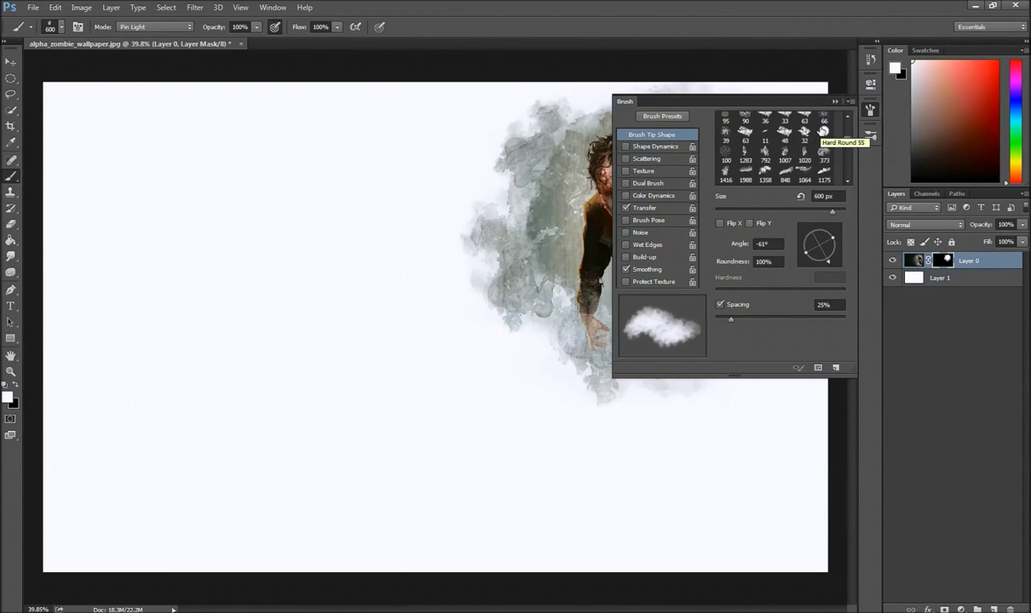
pyautogui.click(835, 102)
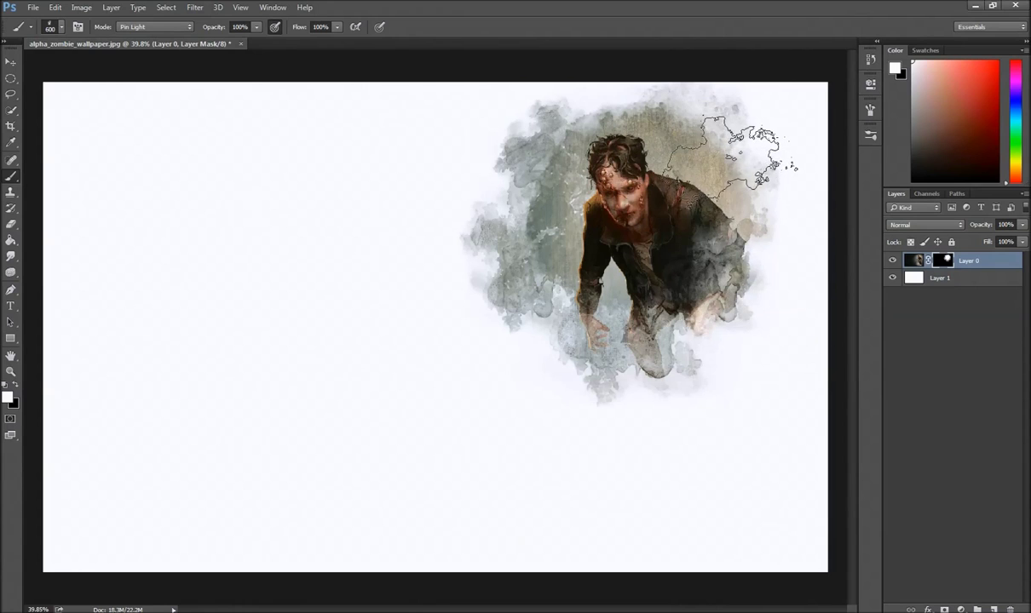
pyautogui.click(762, 149)
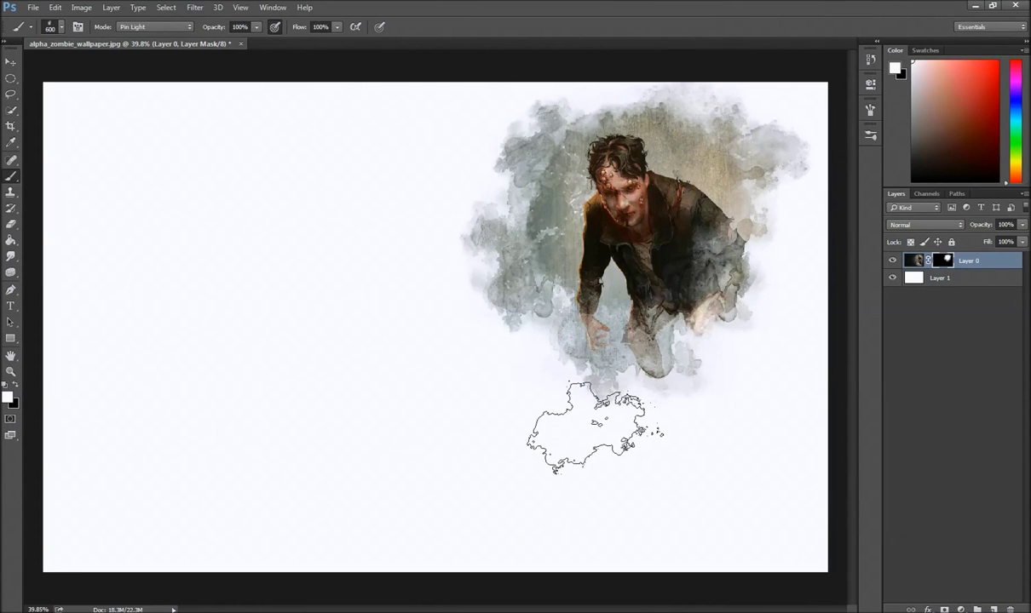
pyautogui.click(577, 123)
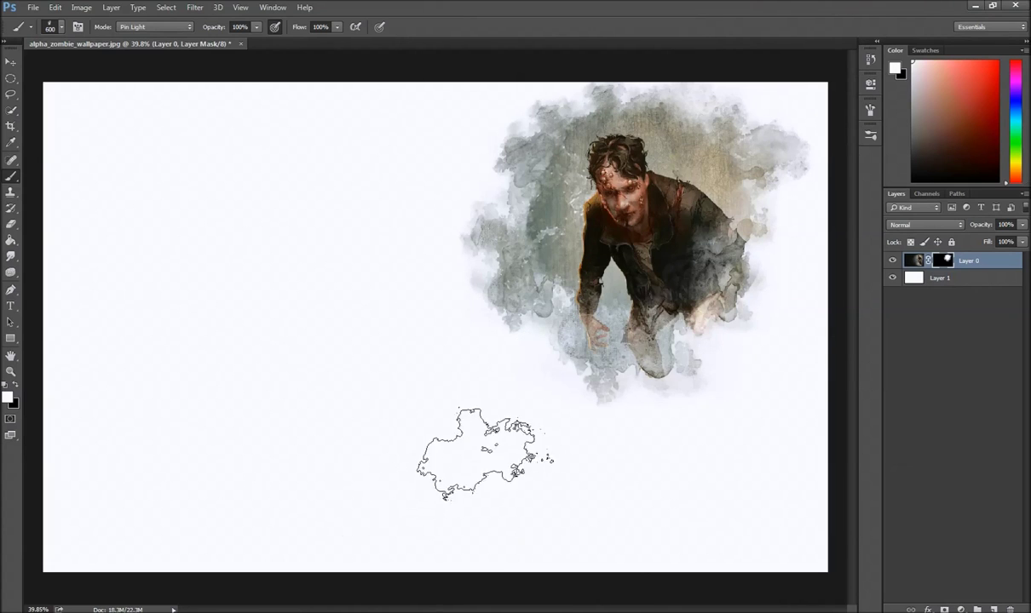
pyautogui.click(892, 278)
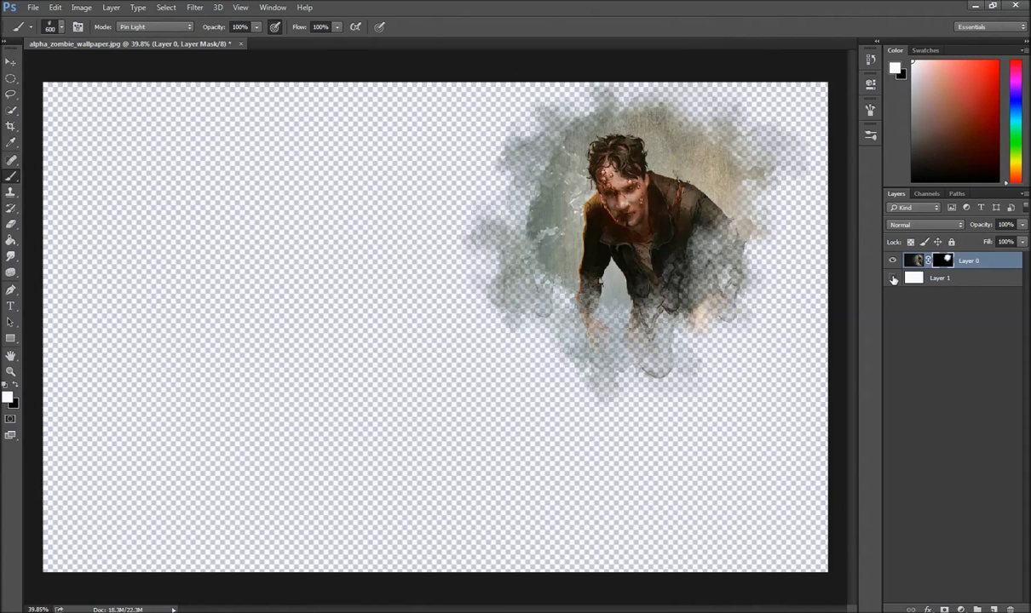
pyautogui.click(893, 279)
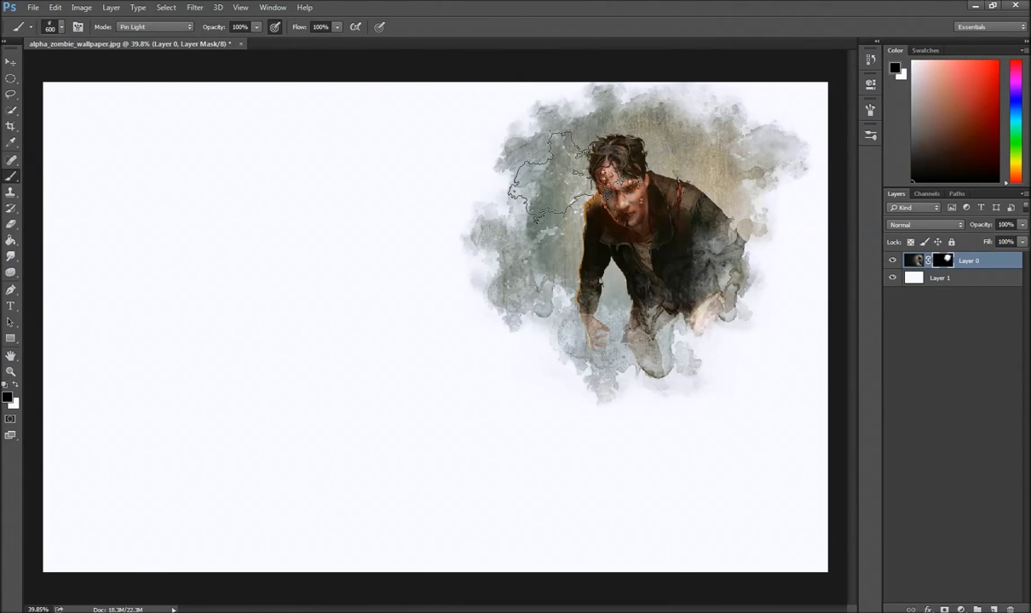
# - Enlarge the brush to 1000 px and paint black on the mask over the face and the background left of it
pyautogui.press(']')
pyautogui.press(']')
pyautogui.press(']')
pyautogui.press(']')
pyautogui.moveTo(520, 183)
pyautogui.mouseDown()
pyautogui.moveTo(473, 181)
pyautogui.moveTo(460, 226)
pyautogui.mouseUp()
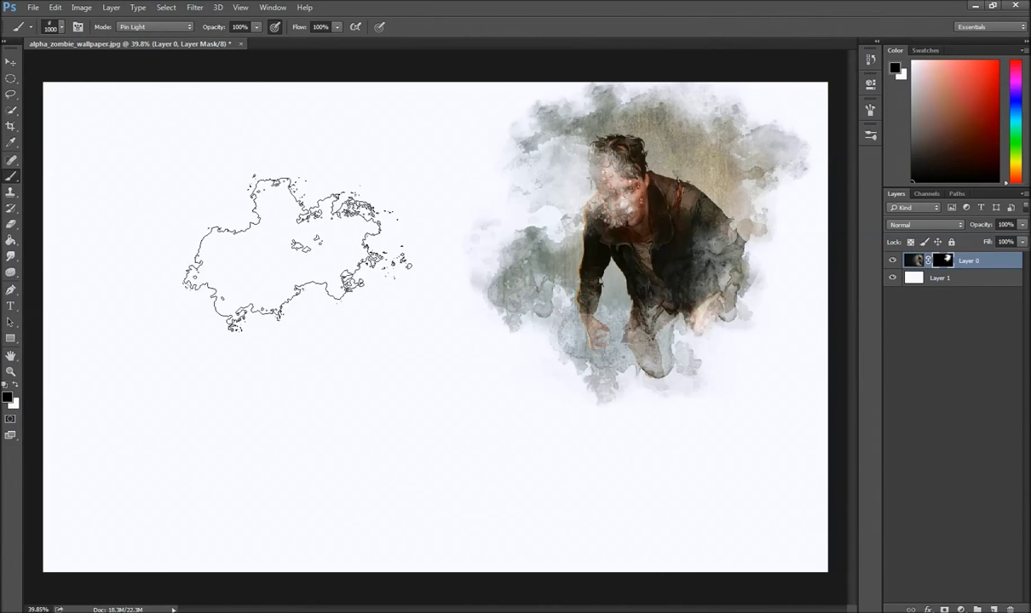
# - Switch the foreground colour to white, reduce the brush to 700 px and paint the figure's face back in
pyautogui.click(16, 385)
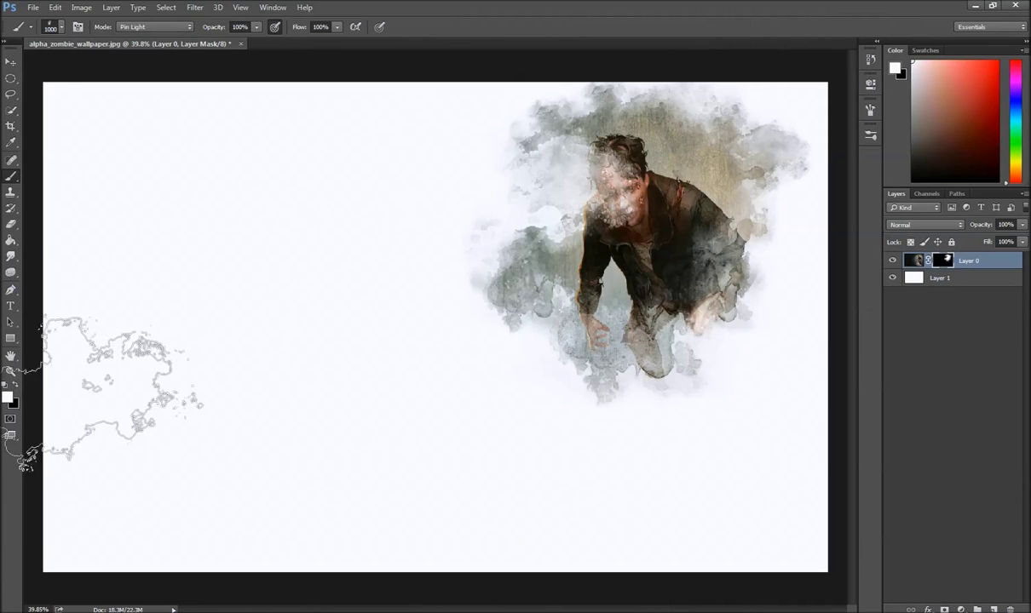
pyautogui.press('[')
pyautogui.press('[')
pyautogui.press('[')
pyautogui.moveTo(626, 213)
pyautogui.mouseDown()
pyautogui.moveTo(615, 177)
pyautogui.moveTo(622, 183)
pyautogui.moveTo(658, 146)
pyautogui.mouseUp()
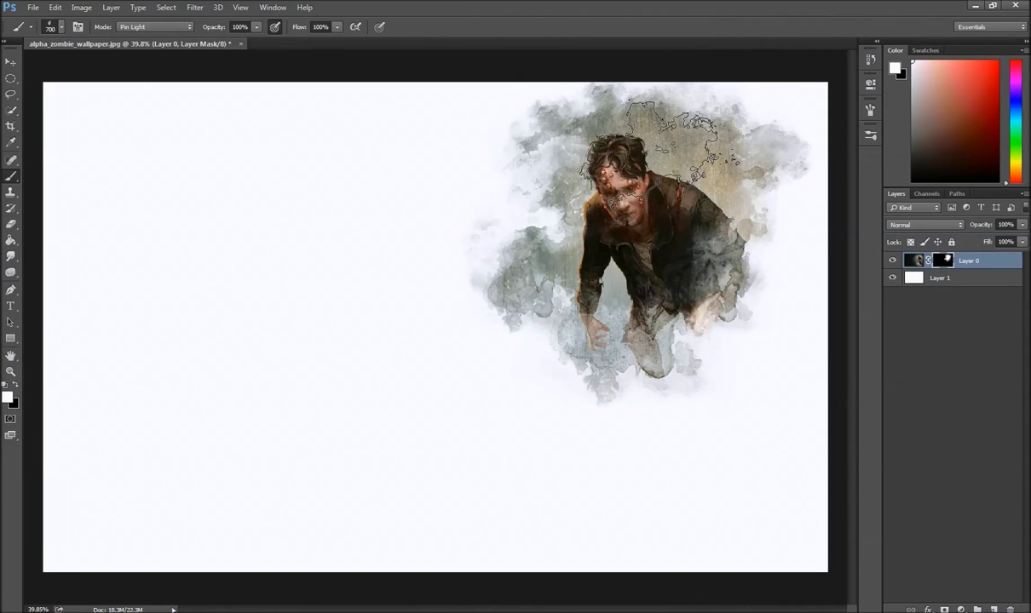
# - Choose the 1007 px textured brush, rotate its tip to 110°, reduce it to 948 px and paint a splash left of the figure's head
pyautogui.click(871, 134)
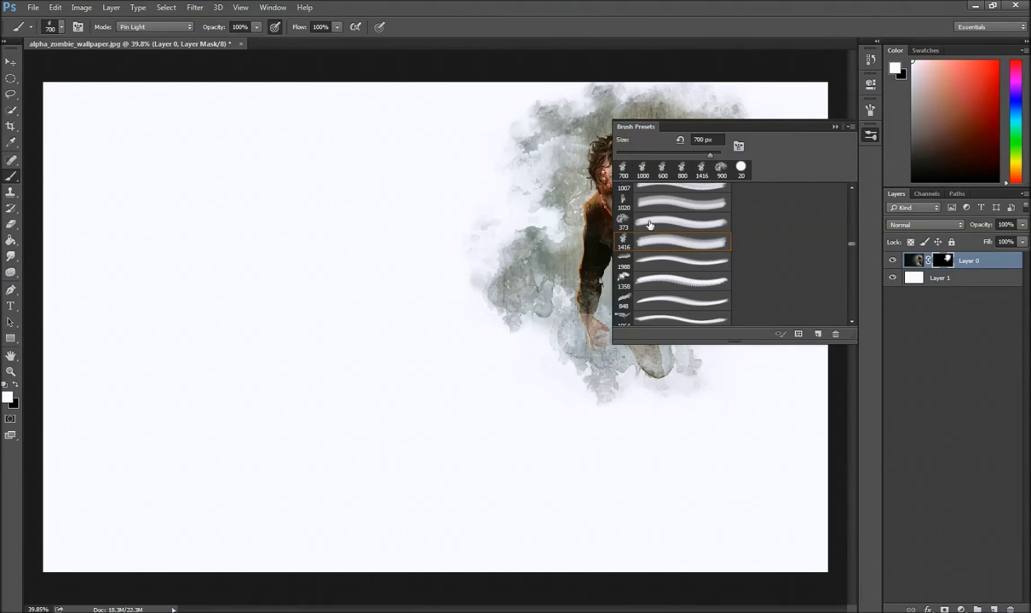
pyautogui.scroll(1, 658, 210)
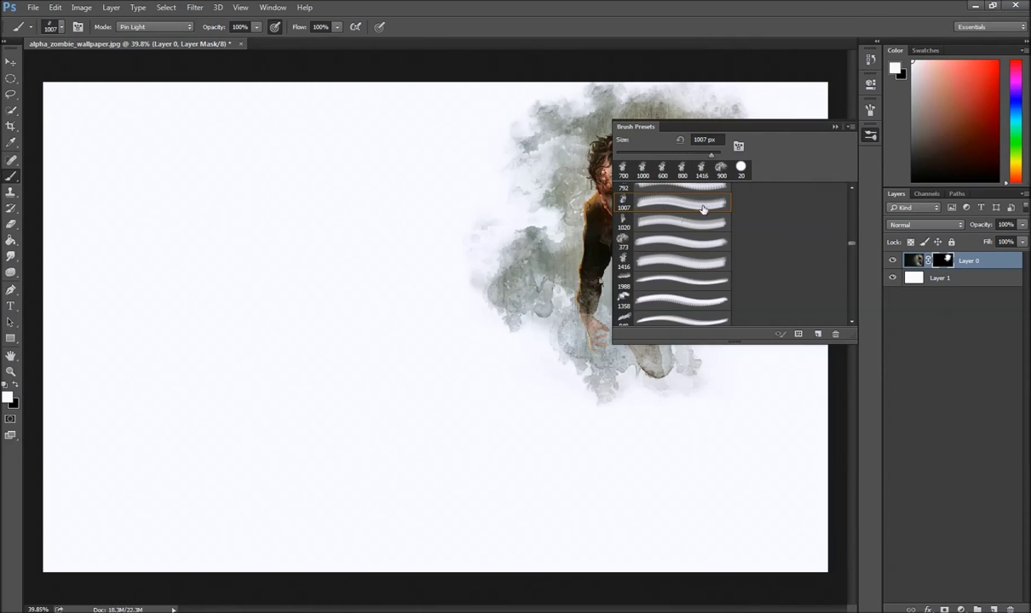
pyautogui.click(870, 109)
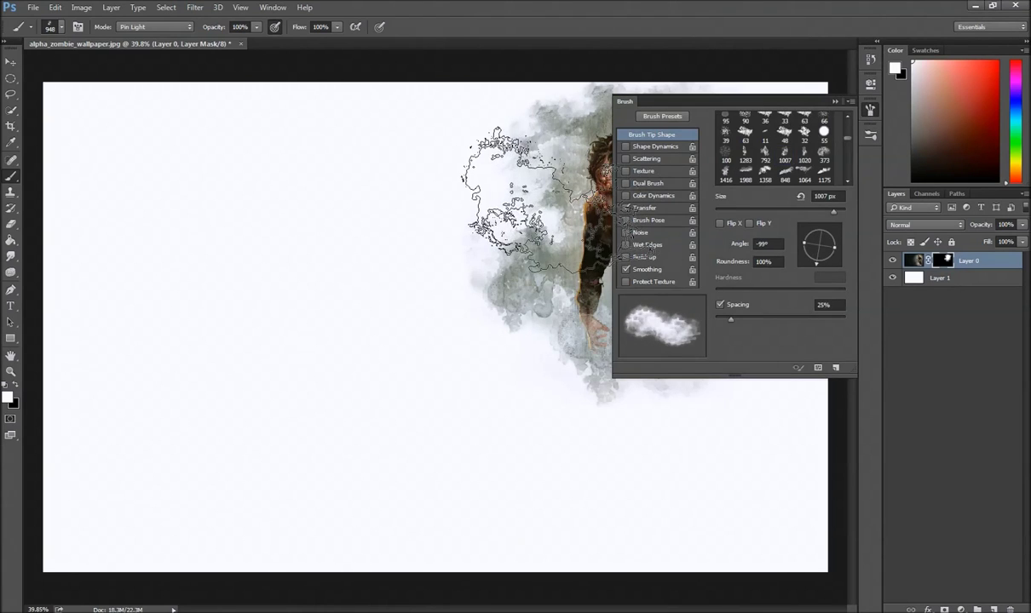
pyautogui.click(835, 246)
pyautogui.moveTo(835, 246); pyautogui.dragTo(782, 218)
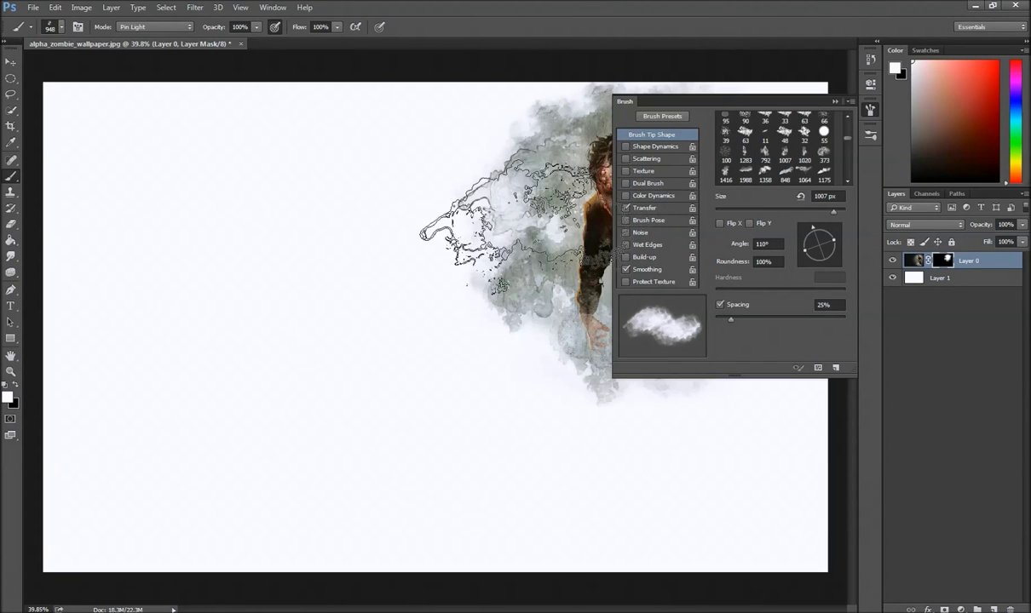
pyautogui.click(835, 101)
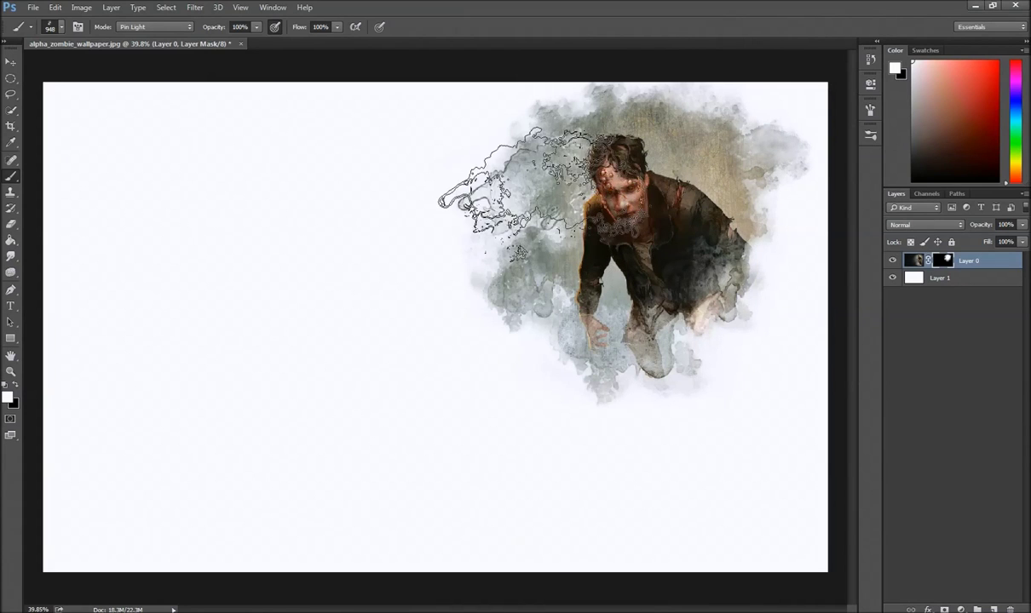
# - Switch to the 373 px textured brush preset
pyautogui.click(869, 111)
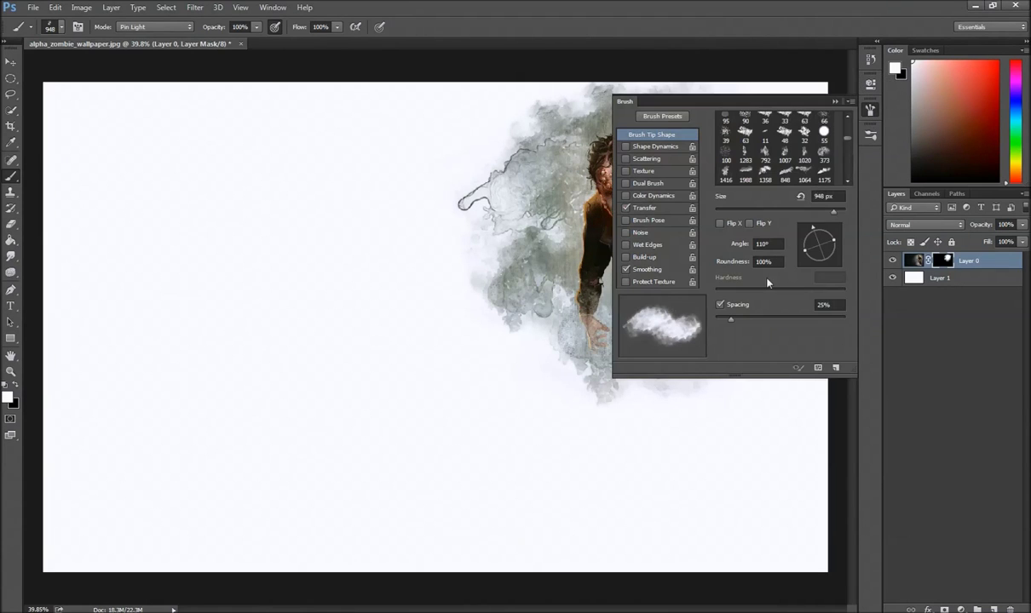
pyautogui.click(870, 136)
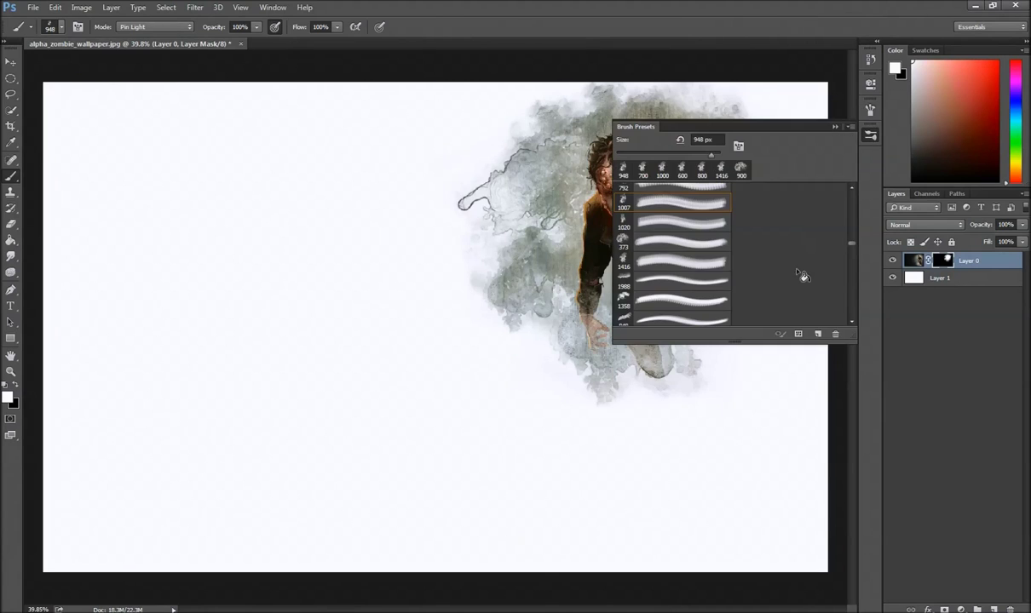
pyautogui.click(655, 243)
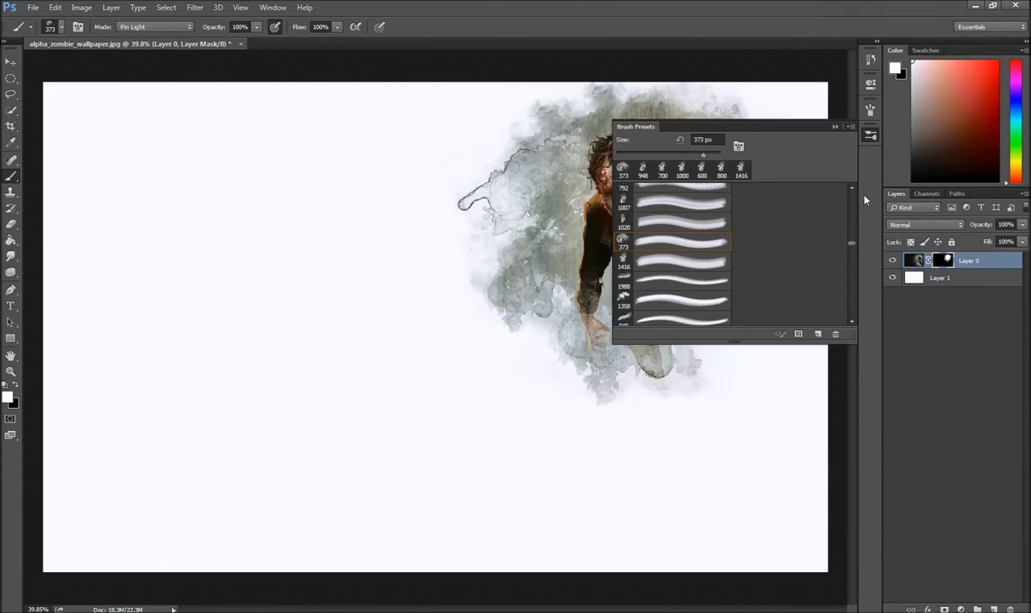
pyautogui.click(835, 127)
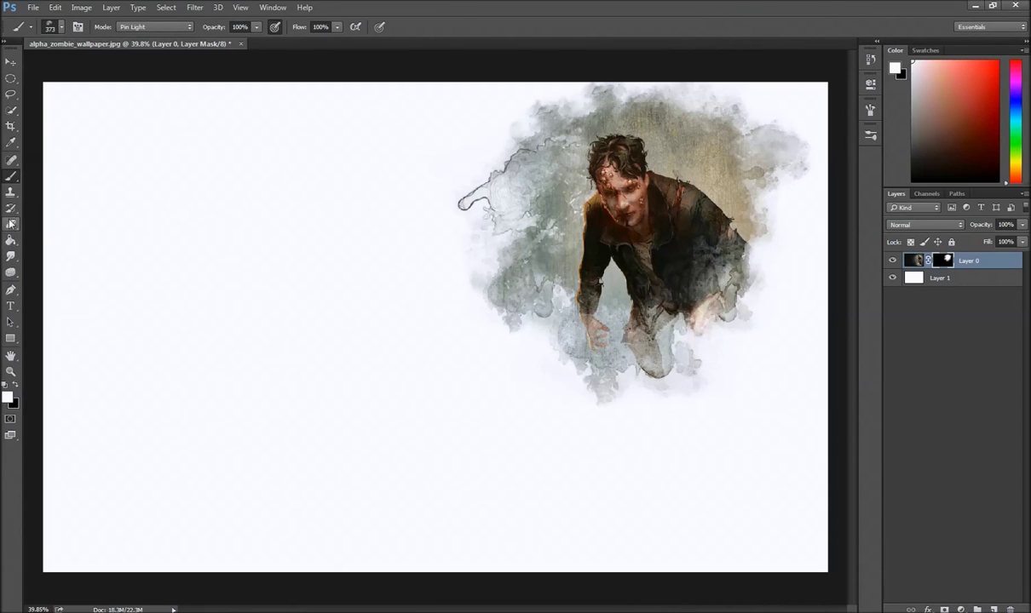
# - Pick the 55 px round brush tip, enlarge it to 175 px and try painting black on the mask at the artwork's upper edge
pyautogui.click(870, 110)
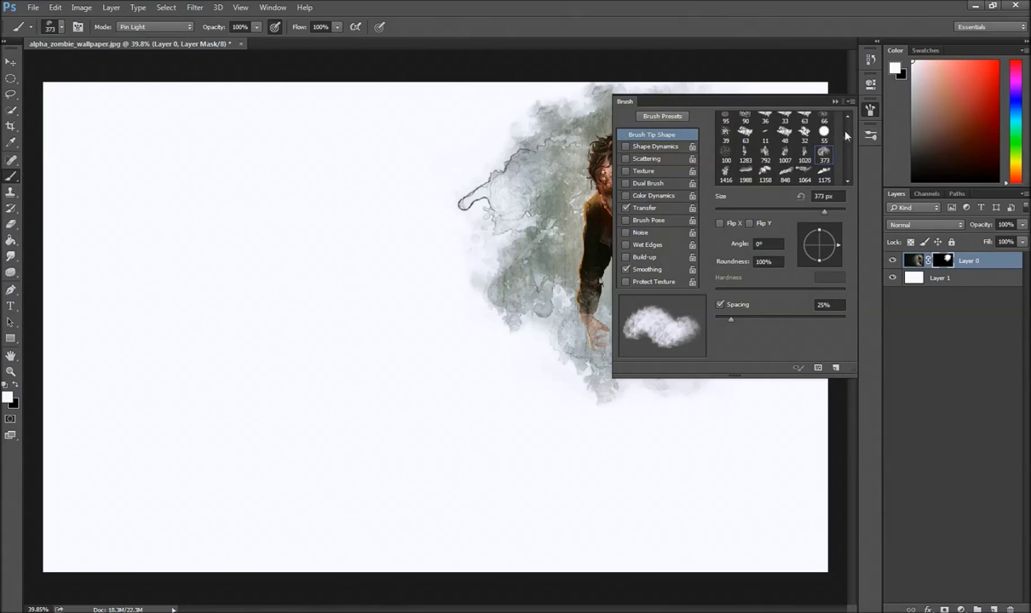
pyautogui.click(824, 132)
pyautogui.click(835, 102)
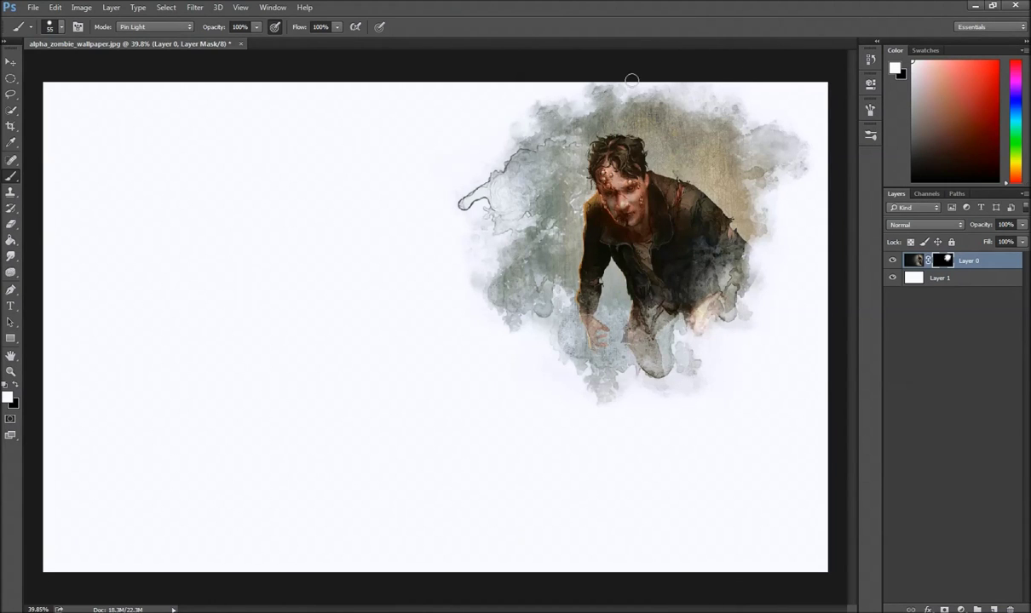
pyautogui.scroll(8, 634, 82)
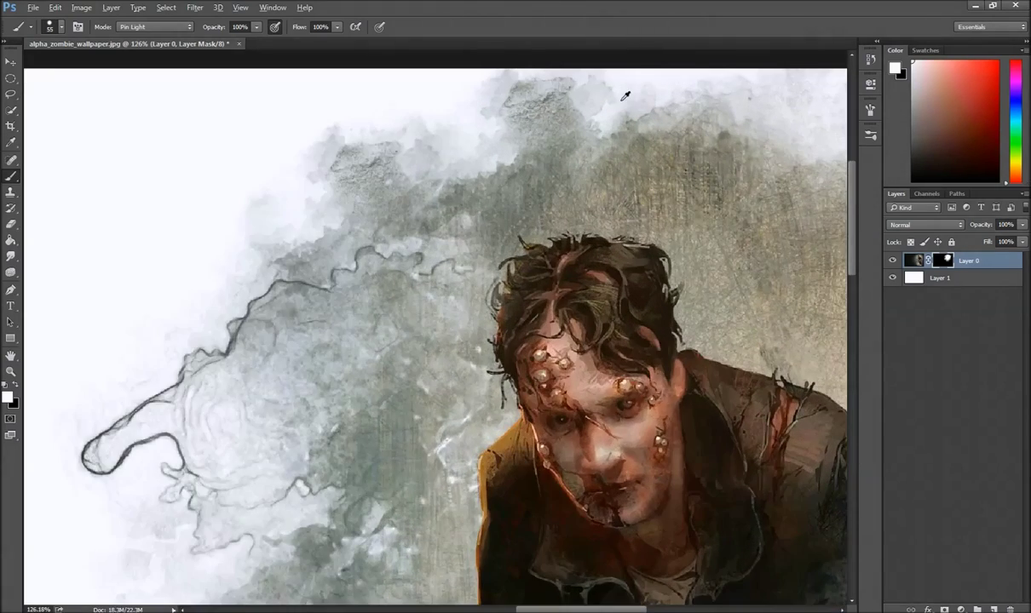
pyautogui.scroll(-6, 558, 87)
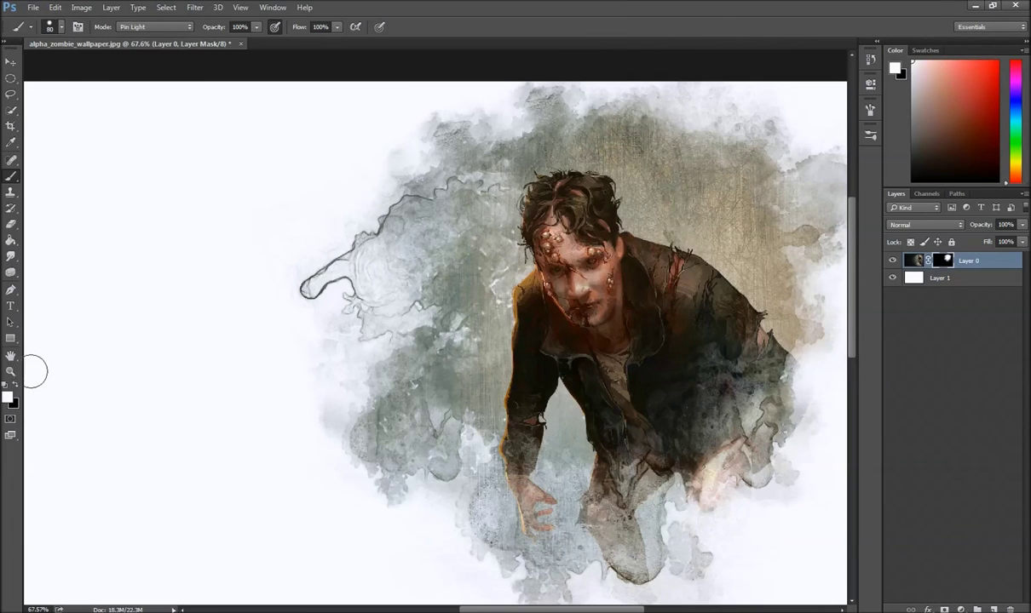
pyautogui.press(']')
pyautogui.click(535, 61)
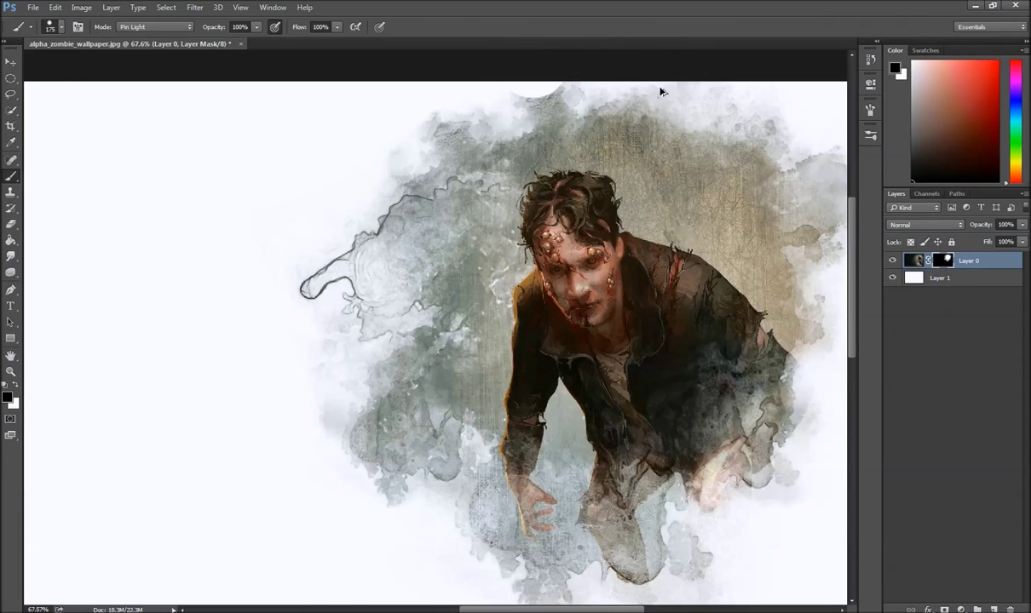
# - Switch to the Eraser, try it on the mask along the artwork's upper edge and undo the trial strokes
pyautogui.click(11, 223)
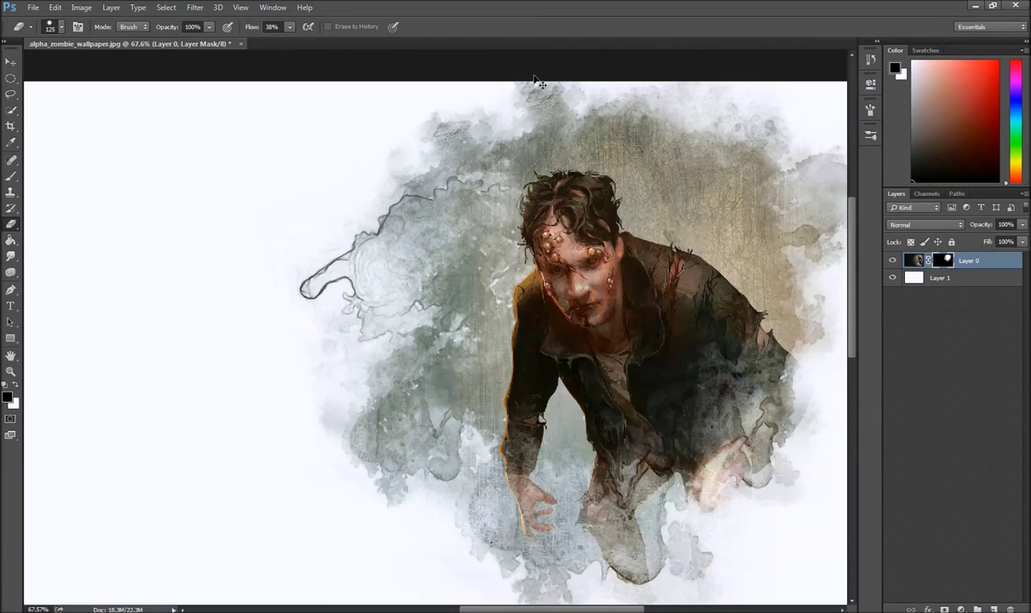
pyautogui.moveTo(525, 86); pyautogui.dragTo(583, 86)
pyautogui.hotkey('ctrl', 'alt', 'z')
pyautogui.hotkey('ctrl', 'alt', 'z')
pyautogui.hotkey('ctrl', 'alt', 'z')
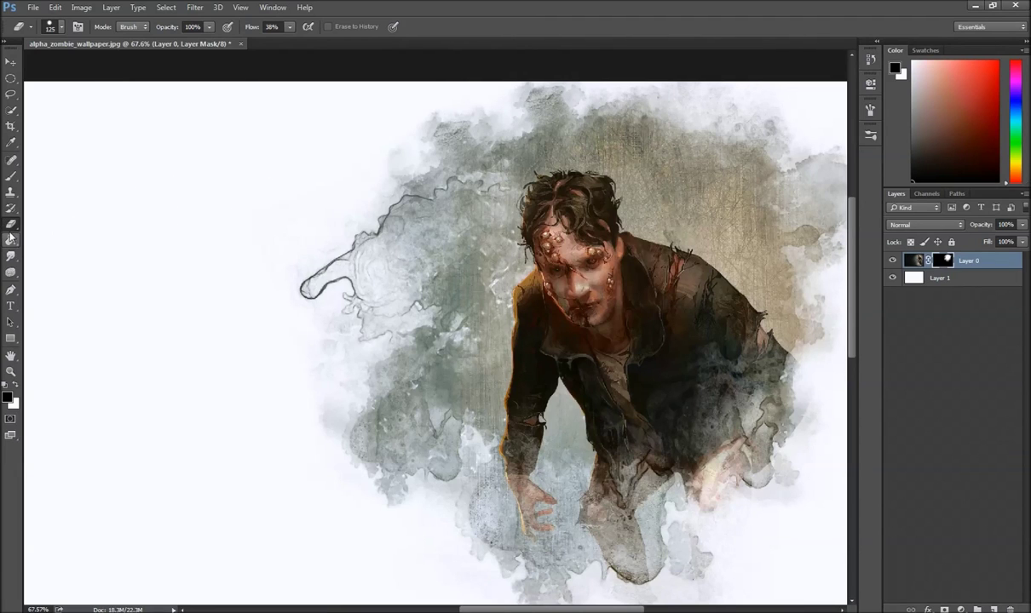
# - Swap the colours so white is the foreground and erase the mask along the canvas's upper edge to soften the artwork's cut-off border
pyautogui.click(16, 385)
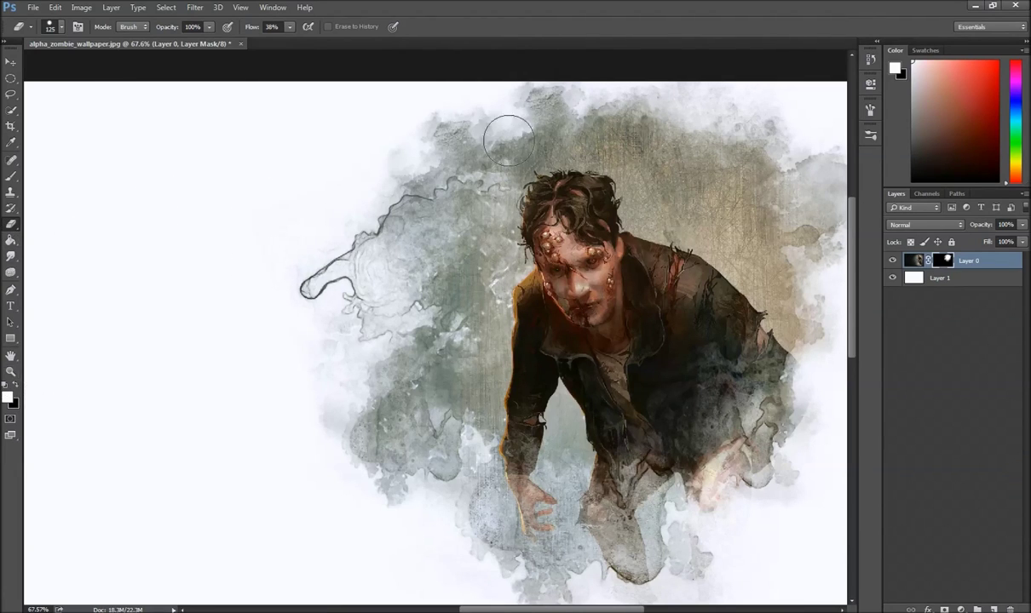
pyautogui.moveTo(552, 77); pyautogui.dragTo(528, 83)
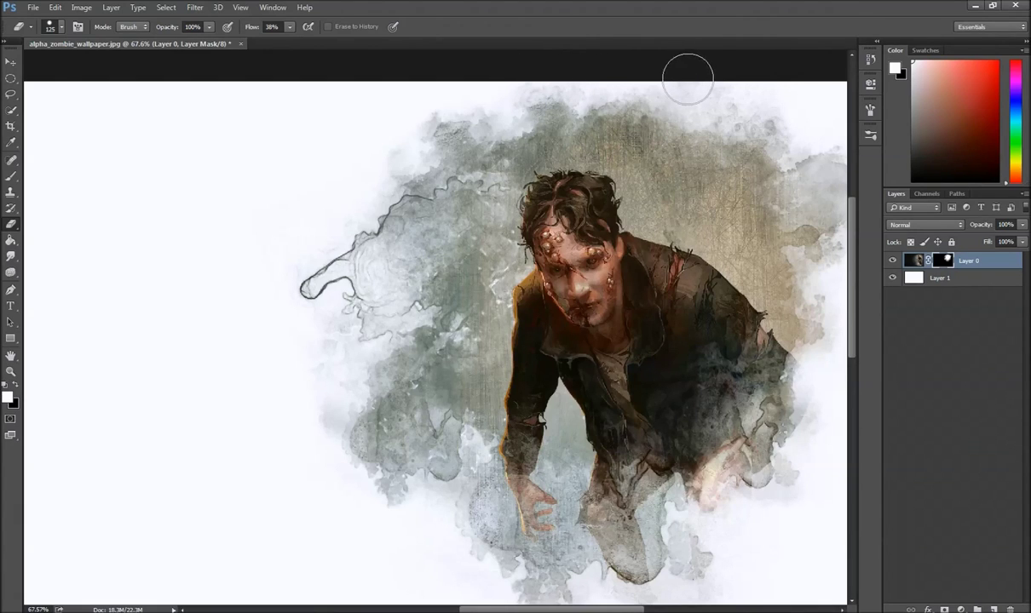
pyautogui.scroll(-3, 799, 208)
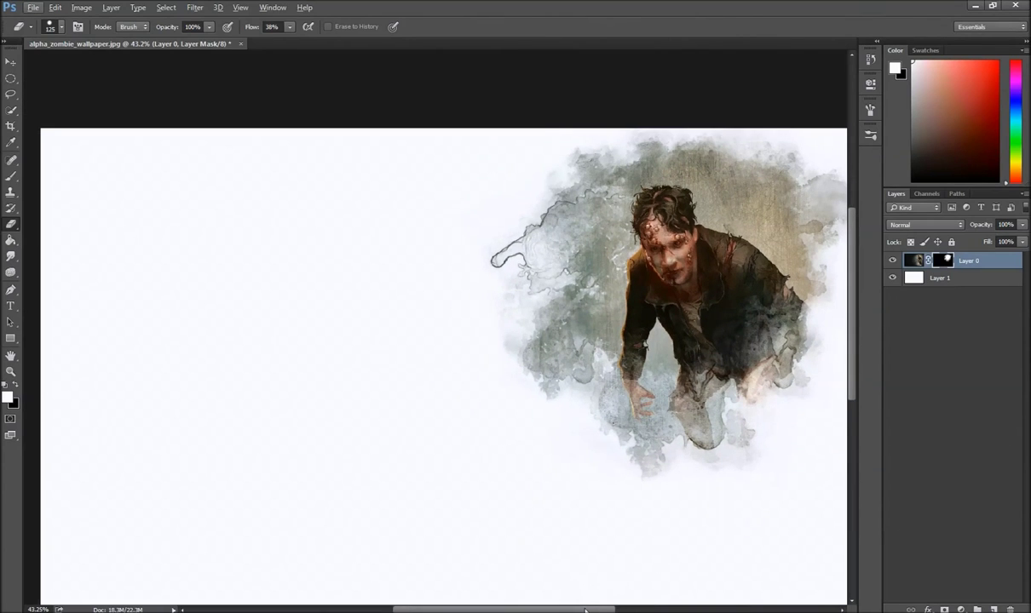
pyautogui.moveTo(585, 610); pyautogui.dragTo(692, 601)
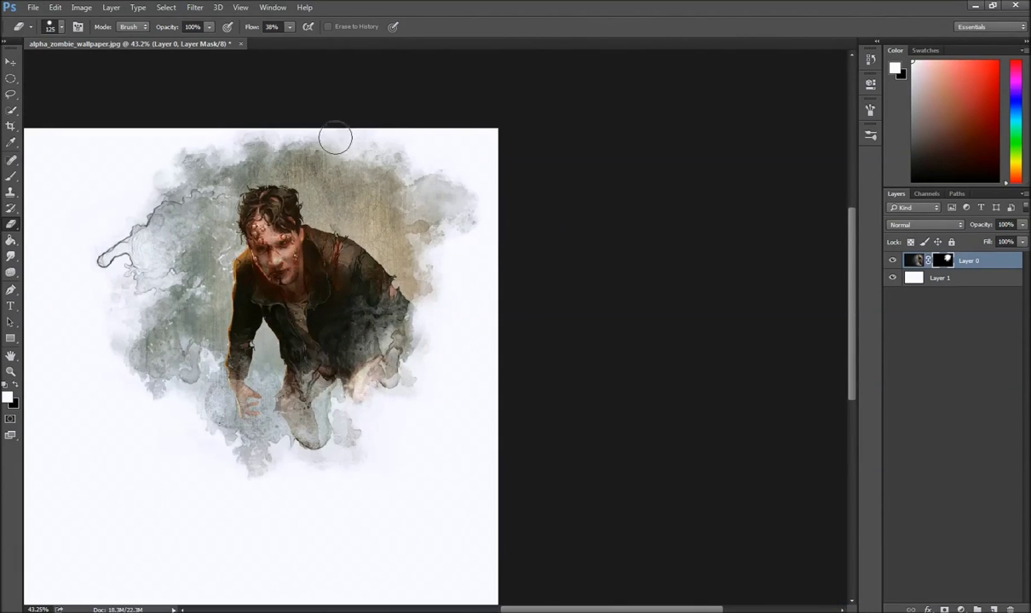
pyautogui.scroll(3, 253, 138)
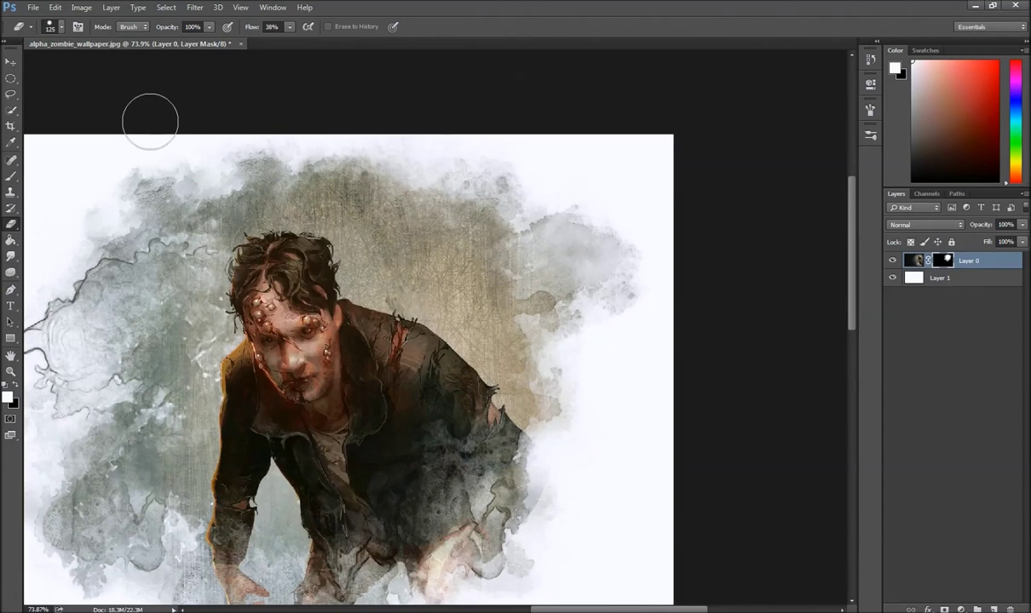
pyautogui.scroll(-5, 161, 151)
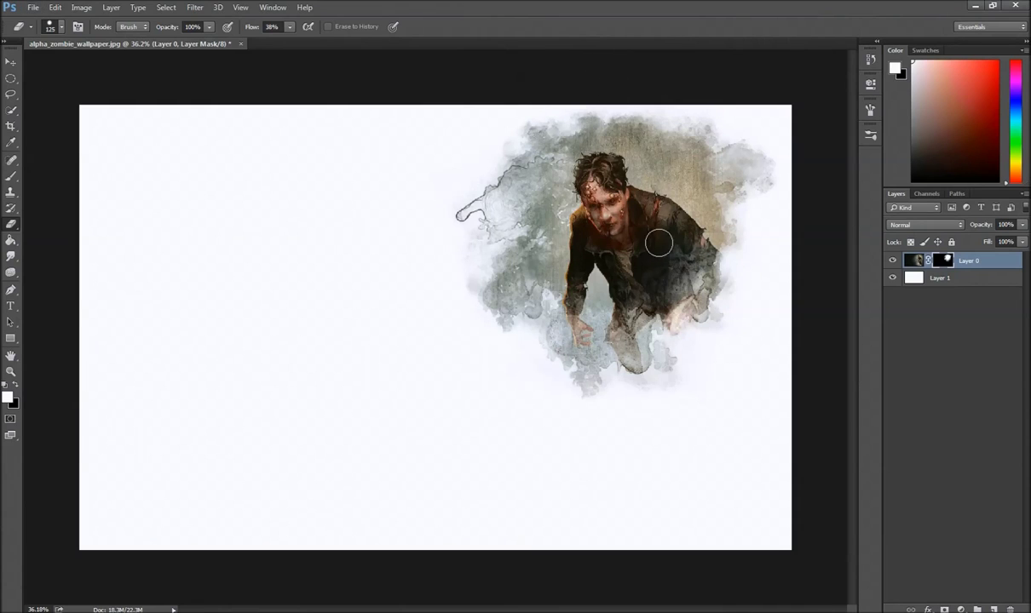
pyautogui.scroll(3, 658, 243)
pyautogui.scroll(2, 640, 253)
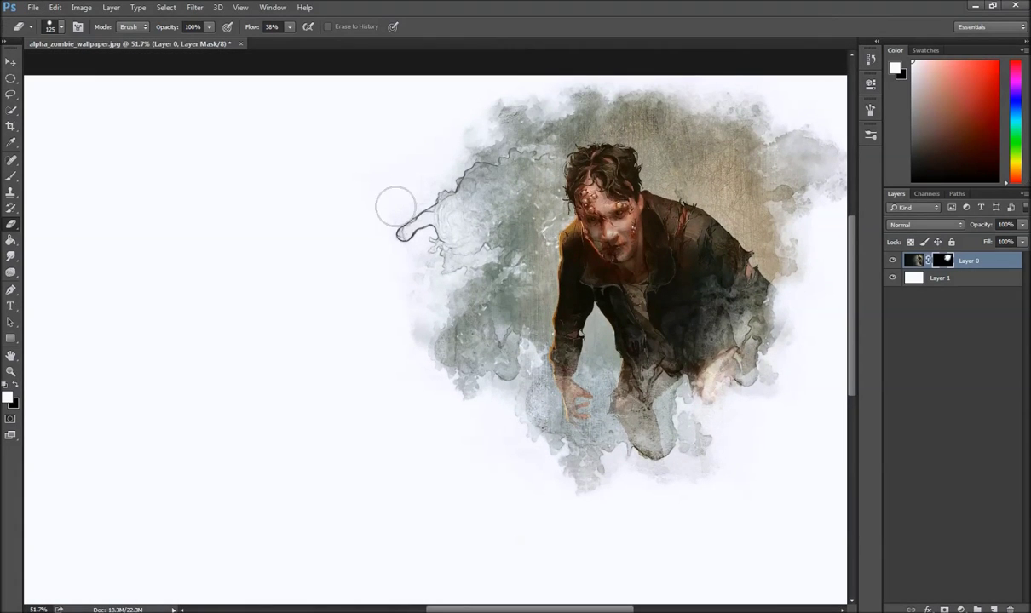
# - Hide the white Layer 1 so the masked artwork has a transparent background
pyautogui.click(31, 7)
pyautogui.click(35, 7)
pyautogui.click(893, 278)
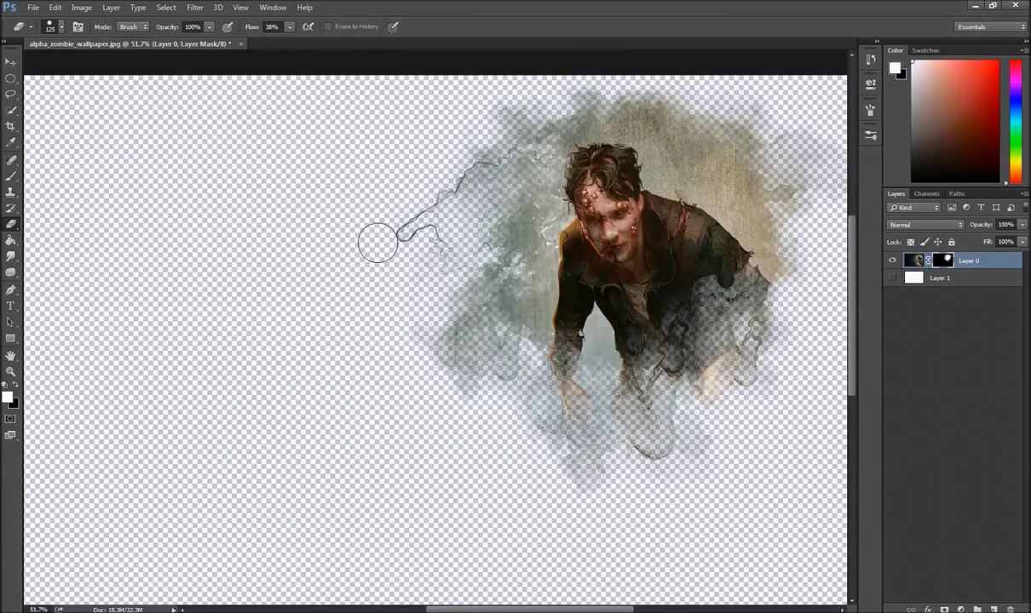
# - Save the artwork as a Photoshop file named Alpha Zombie Head in the Infected project's Design and Layout folder
pyautogui.click(33, 8)
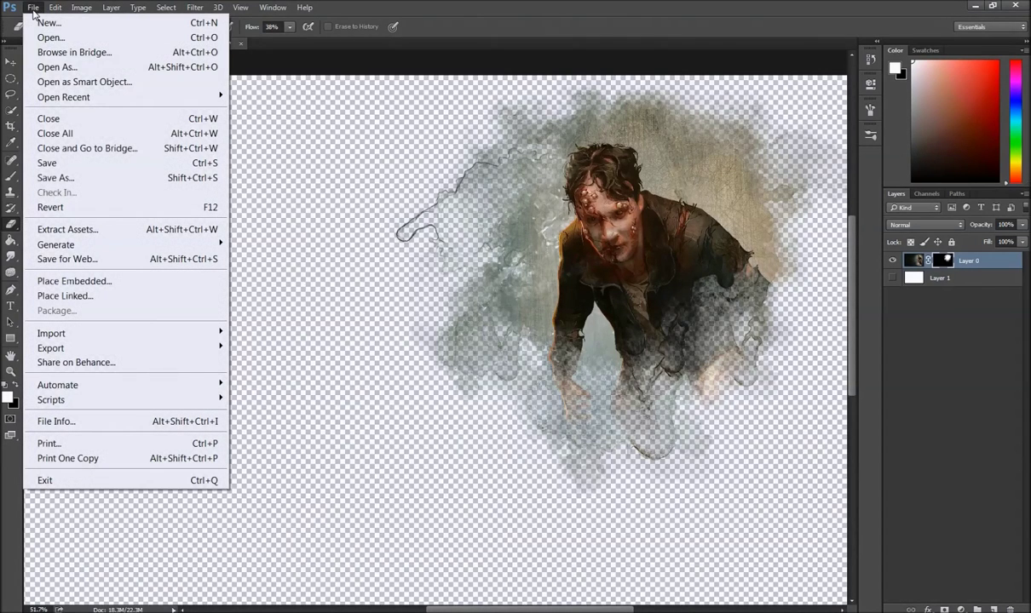
pyautogui.click(56, 177)
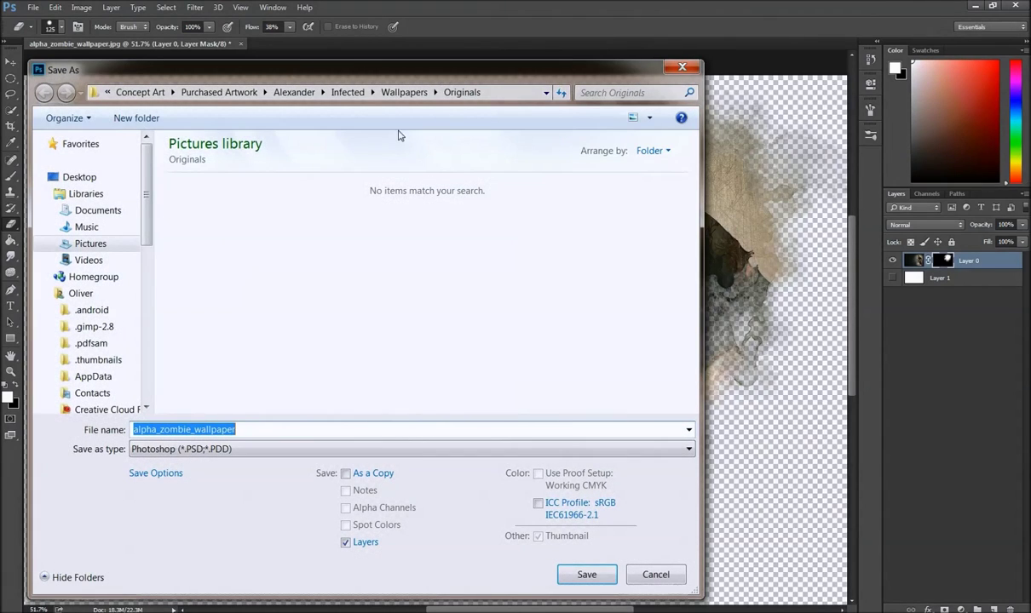
pyautogui.click(205, 93)
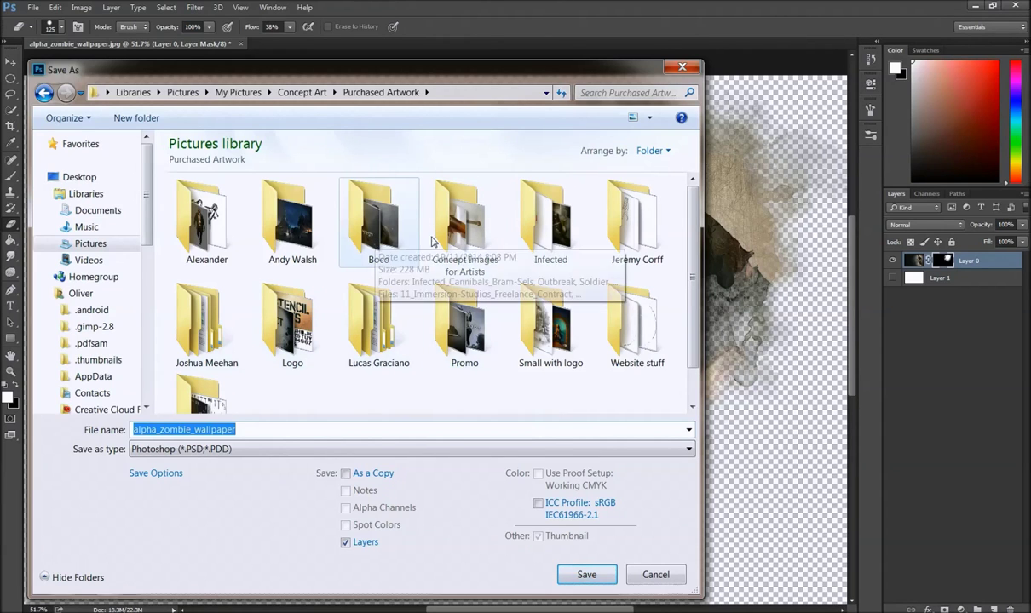
pyautogui.doubleClick(551, 220)
pyautogui.doubleClick(408, 253)
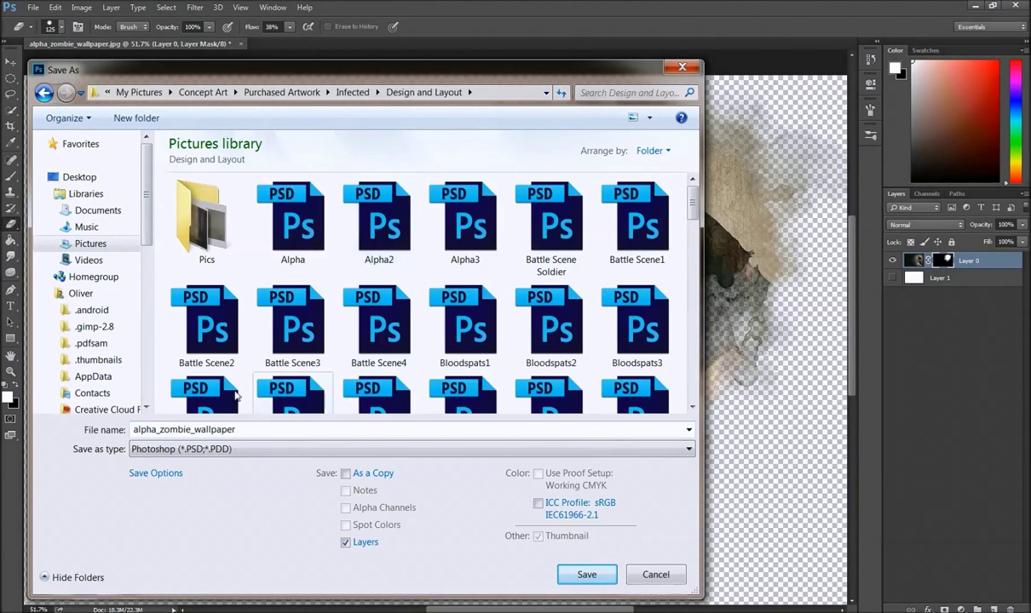
pyautogui.doubleClick(231, 429)
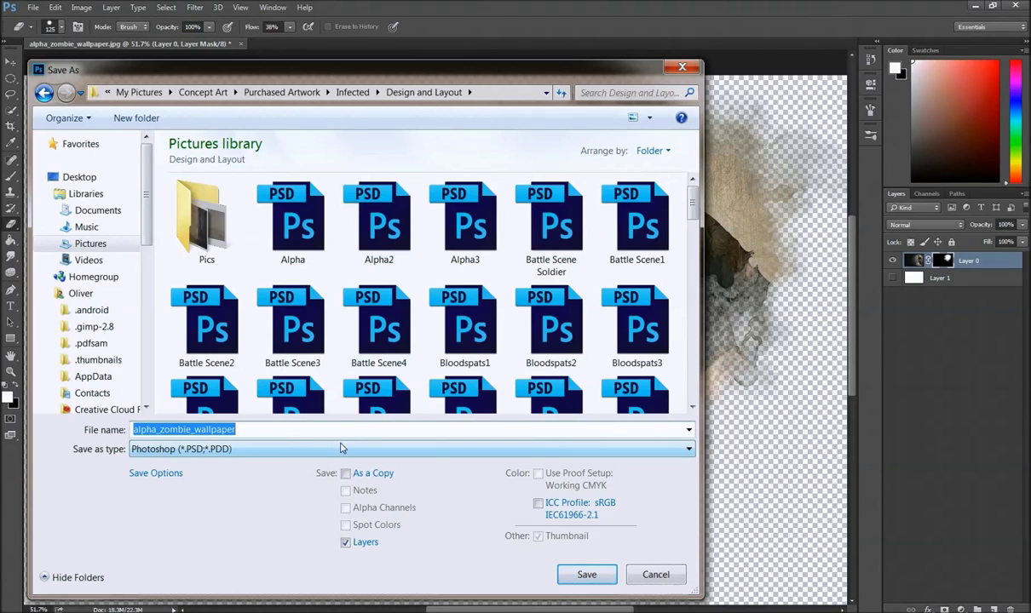
pyautogui.write('Alpha Zombie ')
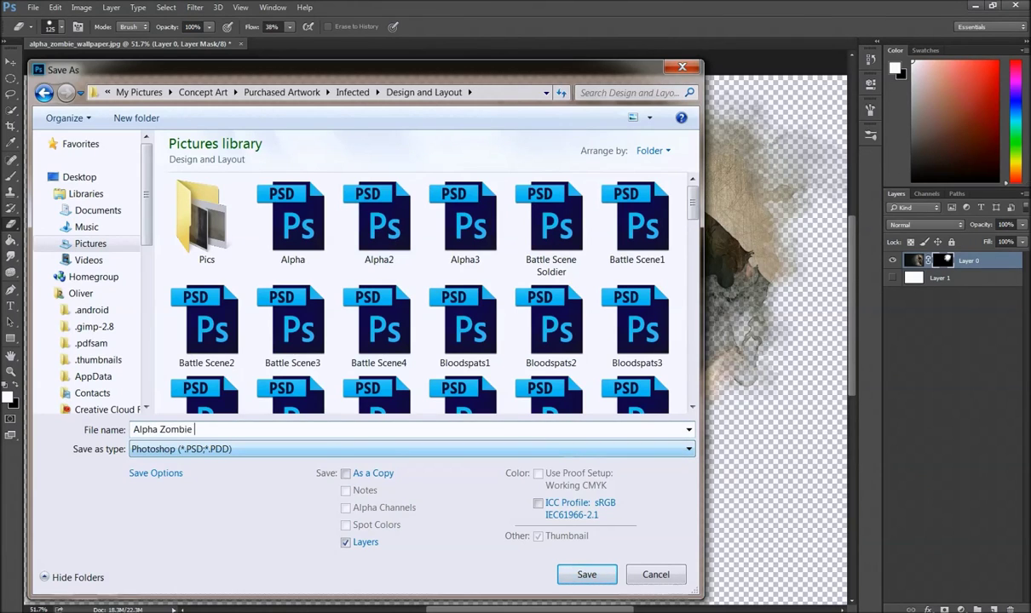
pyautogui.write('Head')
pyautogui.press('Return')
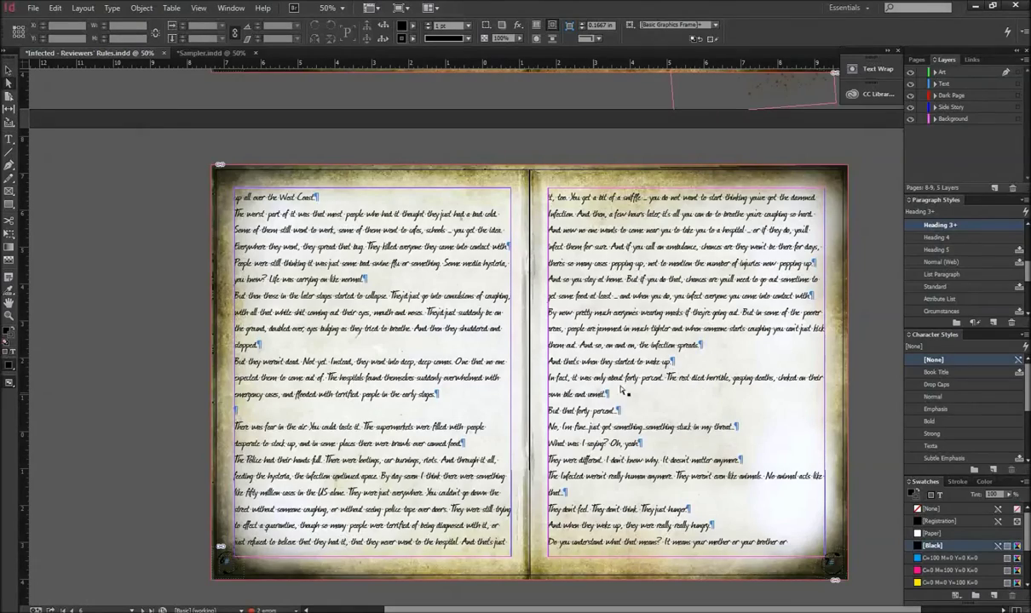
# - Make the Art layer active and place the Alpha Zombie Head file on the spread, starting near the left page's third text line
pyautogui.click(34, 9)
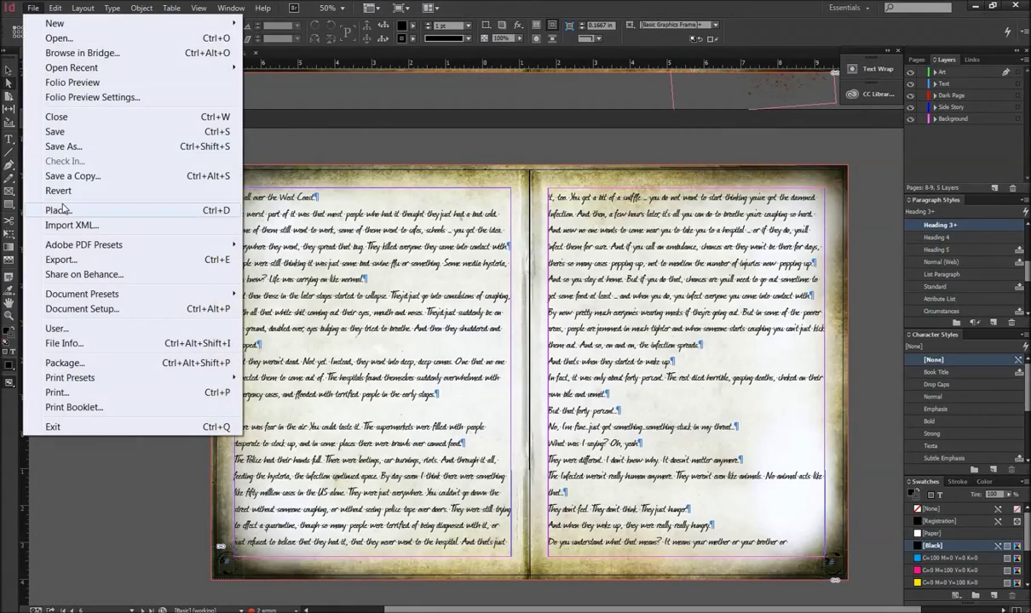
pyautogui.click(616, 314)
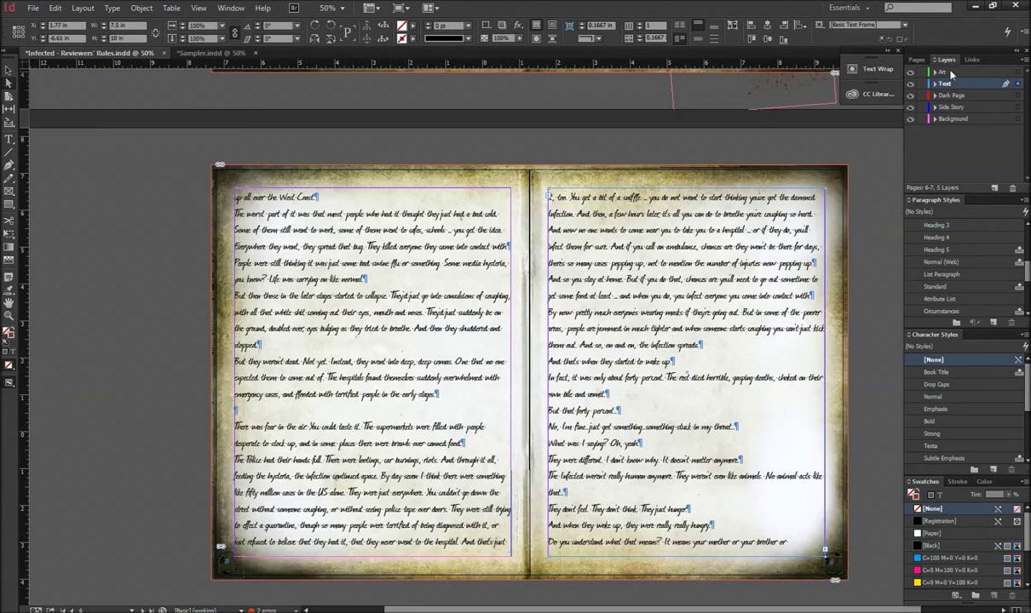
pyautogui.click(948, 72)
pyautogui.click(32, 8)
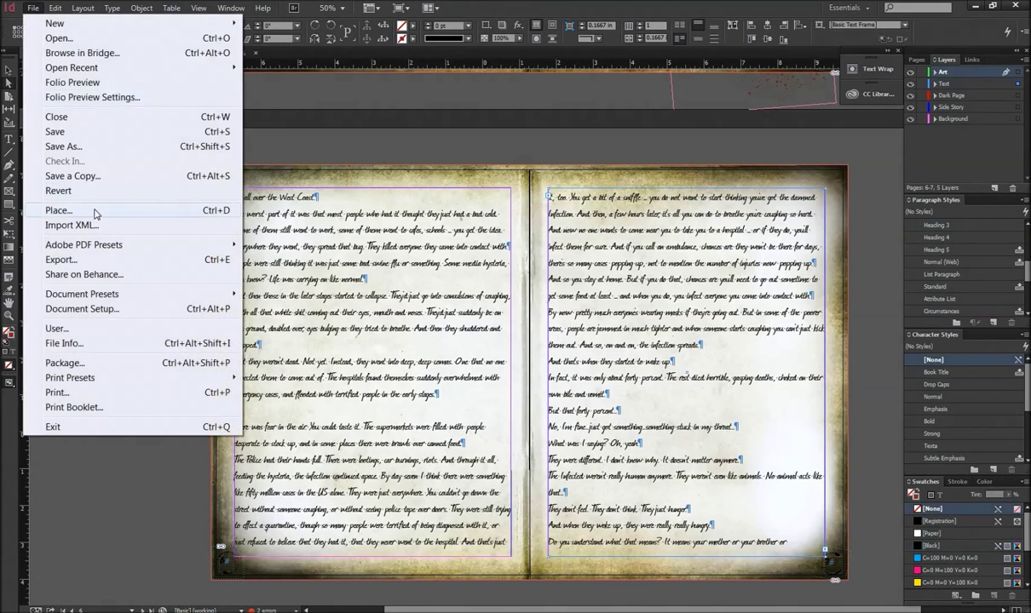
pyautogui.click(94, 210)
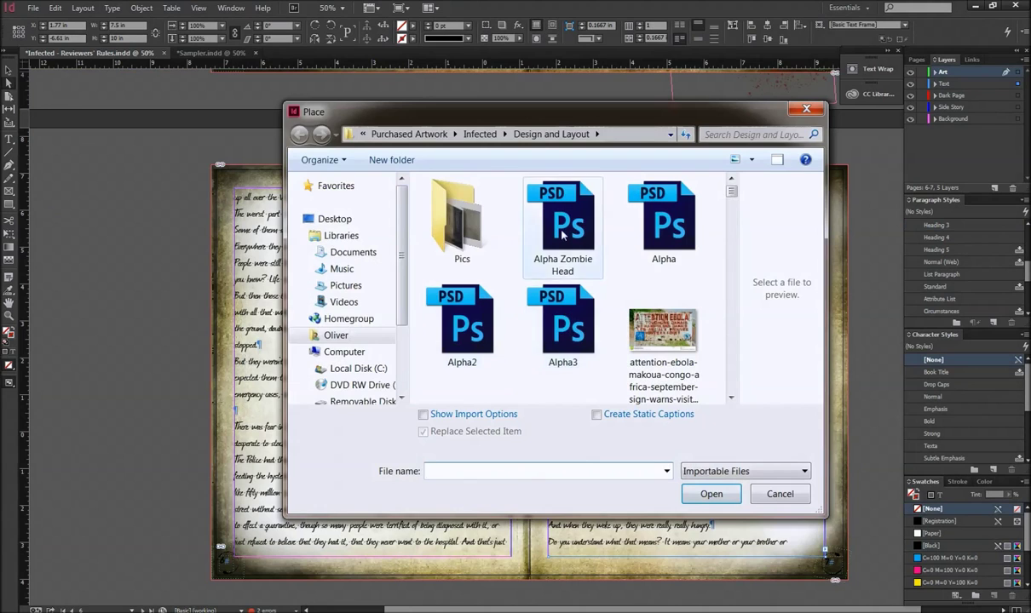
pyautogui.doubleClick(563, 236)
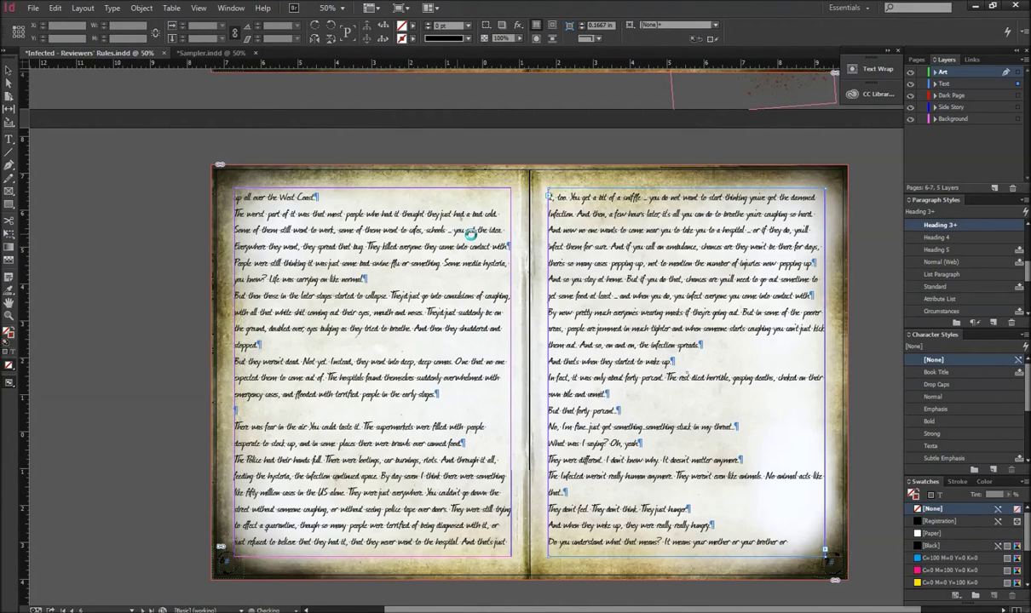
pyautogui.click(471, 235)
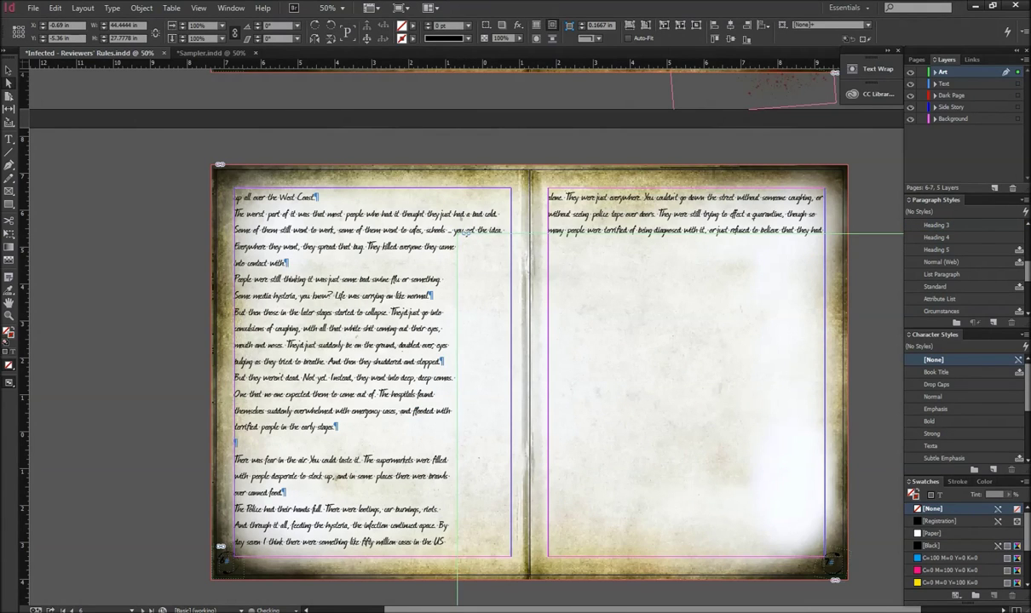
# - Try to shrink the oversized placed image by scaling only its content inside the frame to 20%
pyautogui.moveTo(731, 610); pyautogui.dragTo(807, 610)
pyautogui.moveTo(754, 385); pyautogui.dragTo(375, 289)
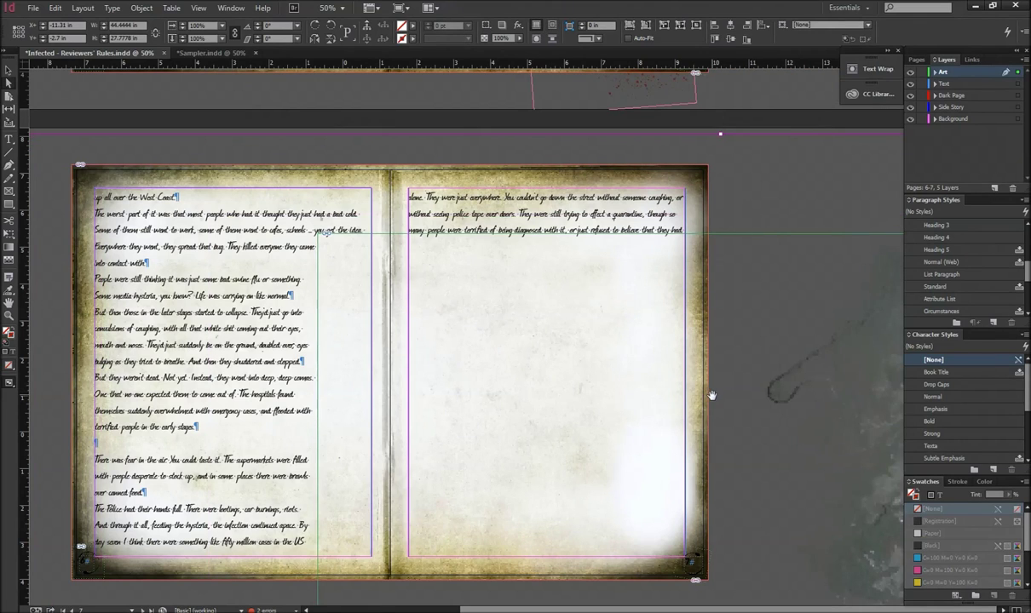
pyautogui.hotkey('ctrl', 'z')
pyautogui.moveTo(628, 286); pyautogui.dragTo(657, 290)
pyautogui.press('alt')
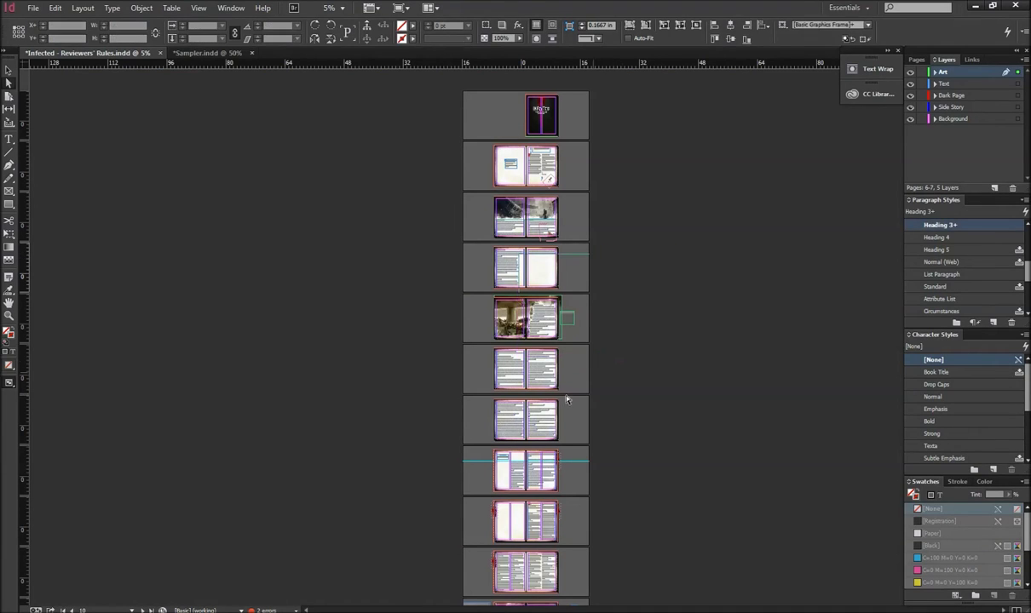
pyautogui.rightClick(627, 295)
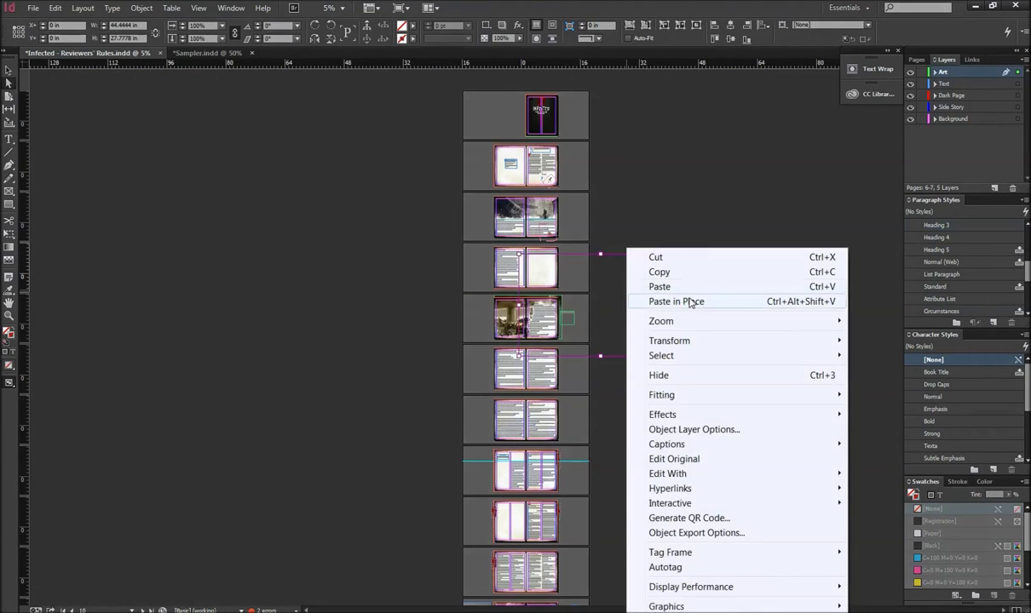
pyautogui.moveTo(694, 342)
pyautogui.click(527, 357)
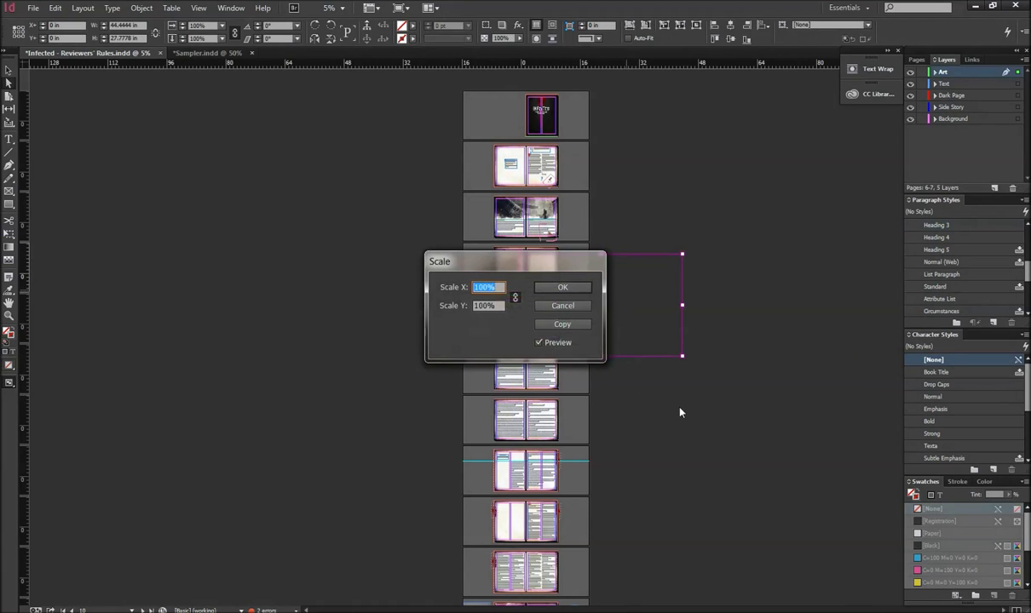
pyautogui.write('20')
pyautogui.press('Return')
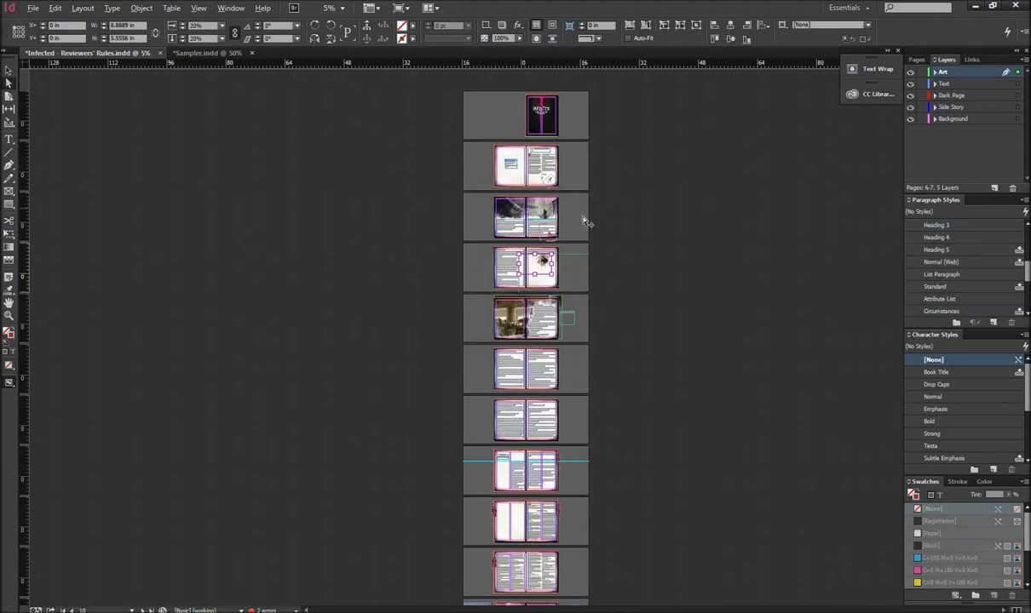
# - Try to pull in the lower outer corner of the oversized image frame and undo the reshaping
pyautogui.hotkey('ctrl', '=')
pyautogui.hotkey('ctrl', '=')
pyautogui.hotkey('ctrl', '=')
pyautogui.hotkey('ctrl', '=')
pyautogui.hotkey('ctrl', '-')
pyautogui.hotkey('ctrl', '-')
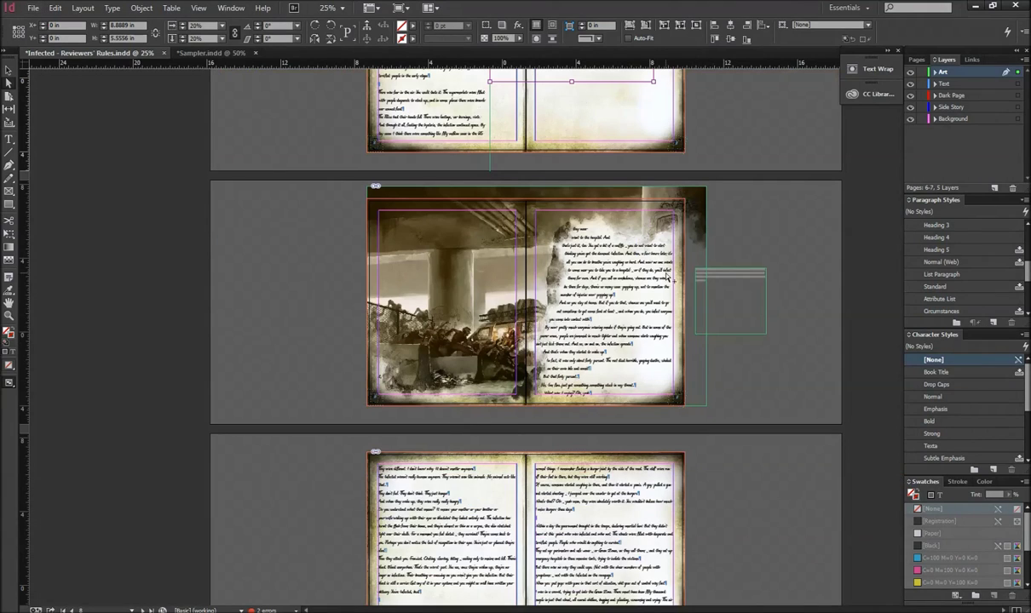
pyautogui.scroll(3, 655, 150)
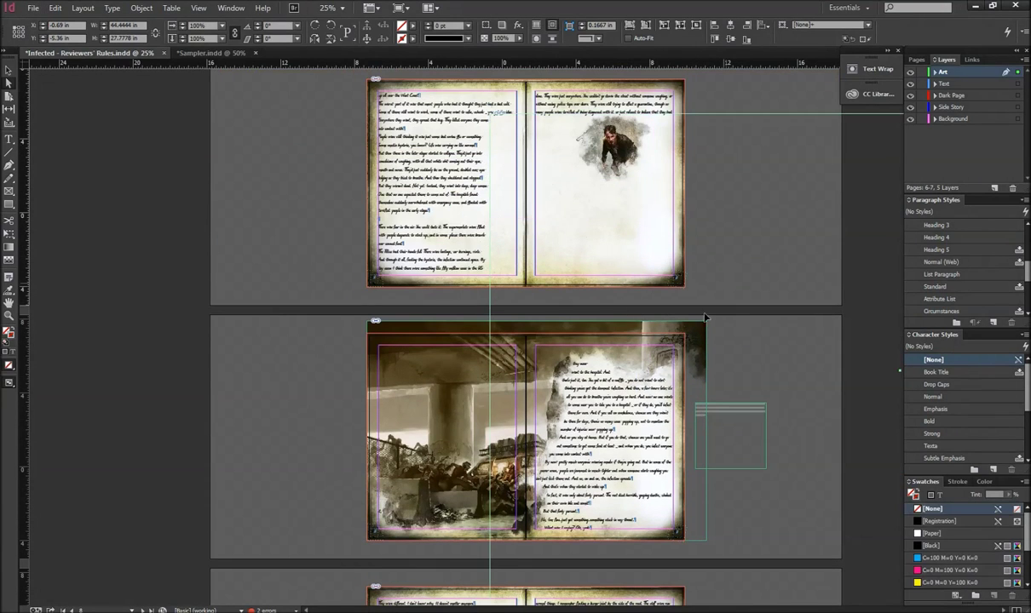
pyautogui.hotkey('ctrl', '-')
pyautogui.hotkey('ctrl', '-')
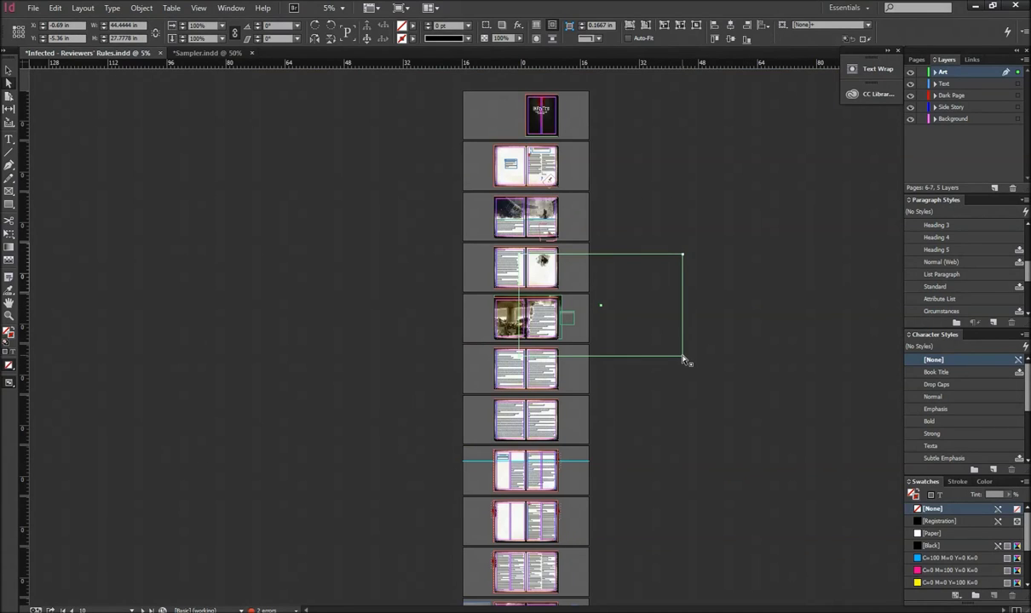
pyautogui.moveTo(683, 358); pyautogui.dragTo(665, 344)
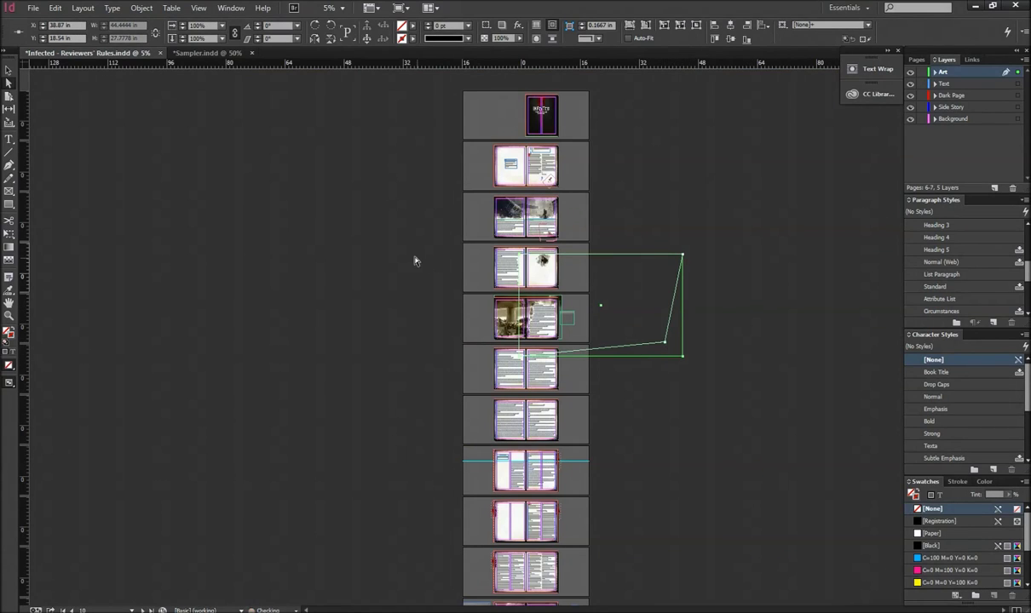
pyautogui.hotkey('ctrl', 'z')
# - Switch to the Selection tool and scale the whole image frame with its artwork to 20%
pyautogui.press('v')
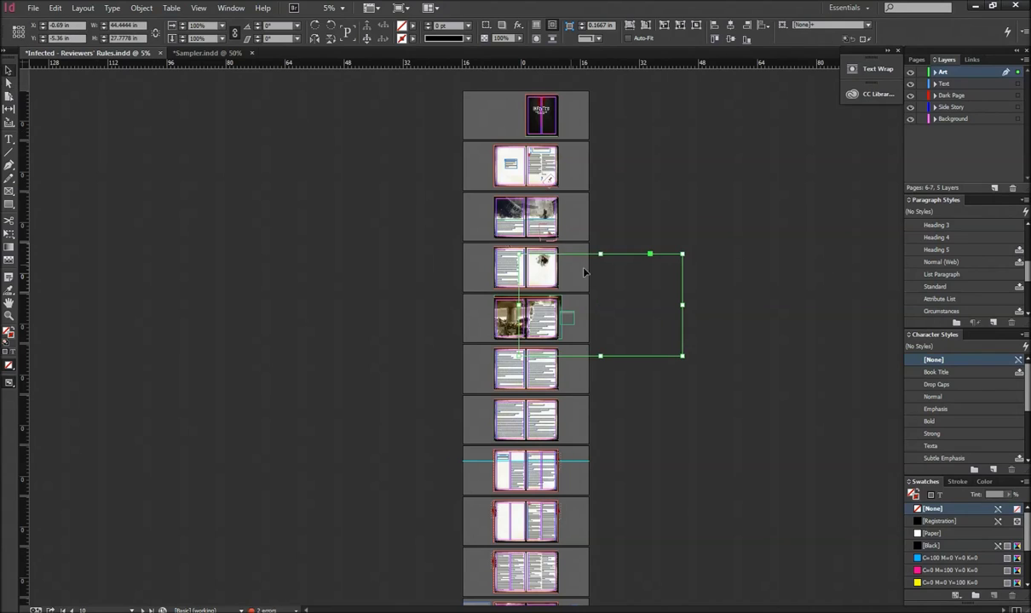
pyautogui.doubleClick(607, 282)
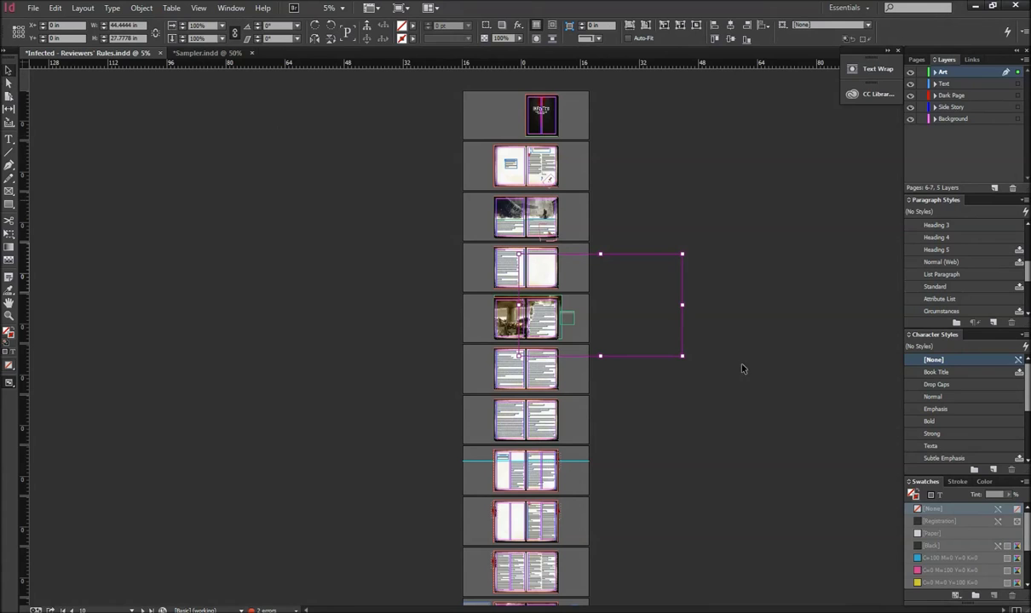
pyautogui.rightClick(651, 303)
pyautogui.moveTo(660, 294)
pyautogui.click(605, 311)
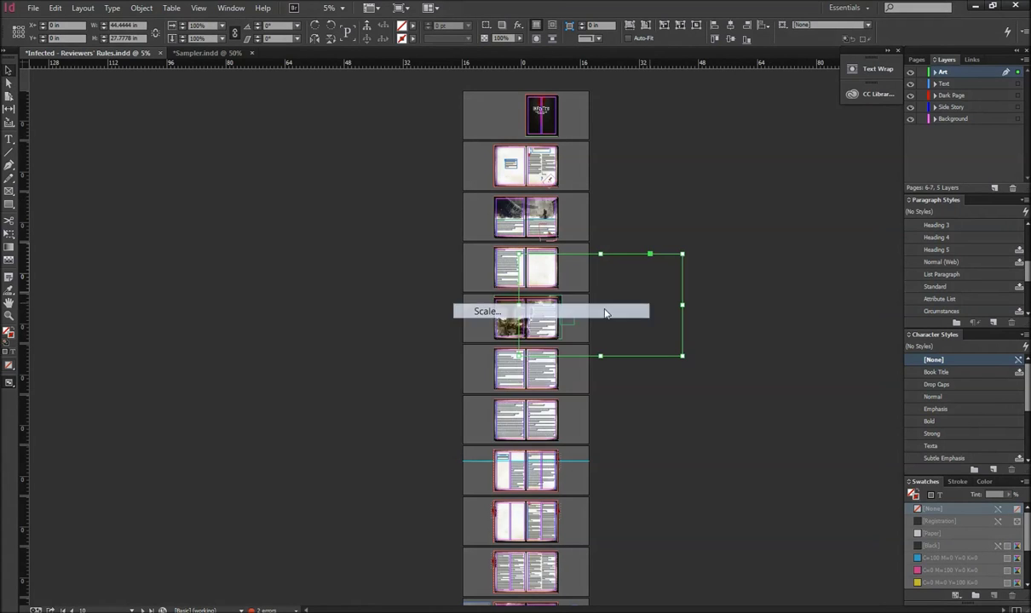
pyautogui.click(562, 290)
# - Enlarge the framed zombie artwork by scaling it to 120% both horizontally and vertically
pyautogui.hotkey('ctrl', '=')
pyautogui.hotkey('ctrl', '=')
pyautogui.hotkey('ctrl', '=')
pyautogui.hotkey('ctrl', '=')
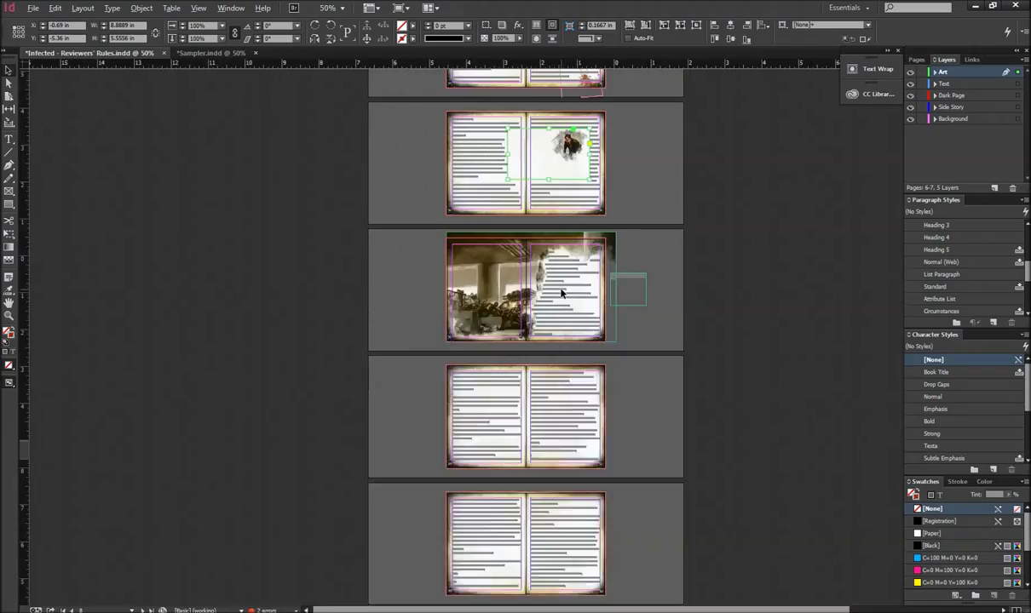
pyautogui.scroll(7, 794, 334)
pyautogui.scroll(8, 734, 368)
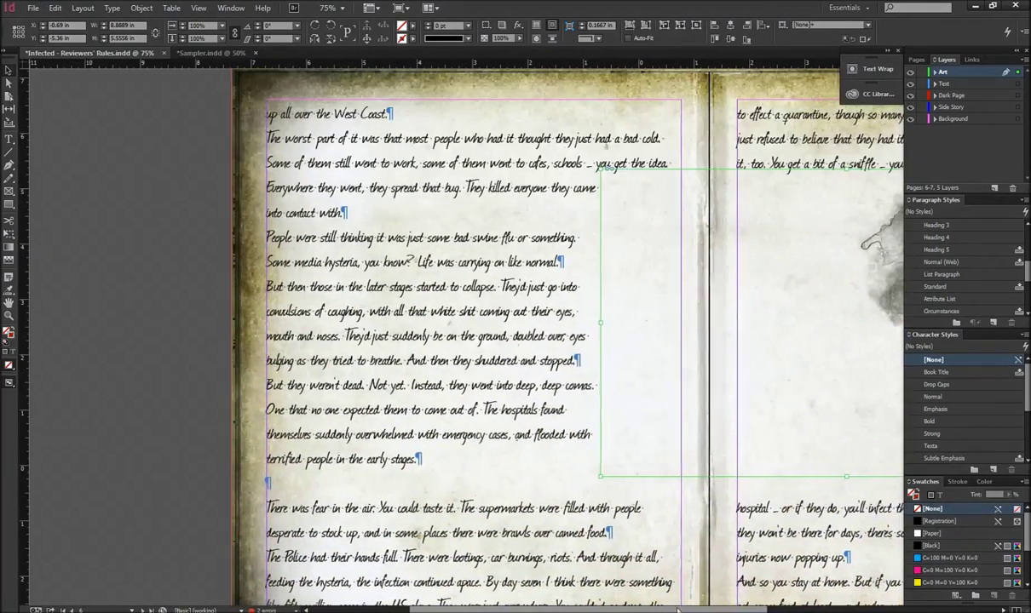
pyautogui.hscroll(5, 698, 520)
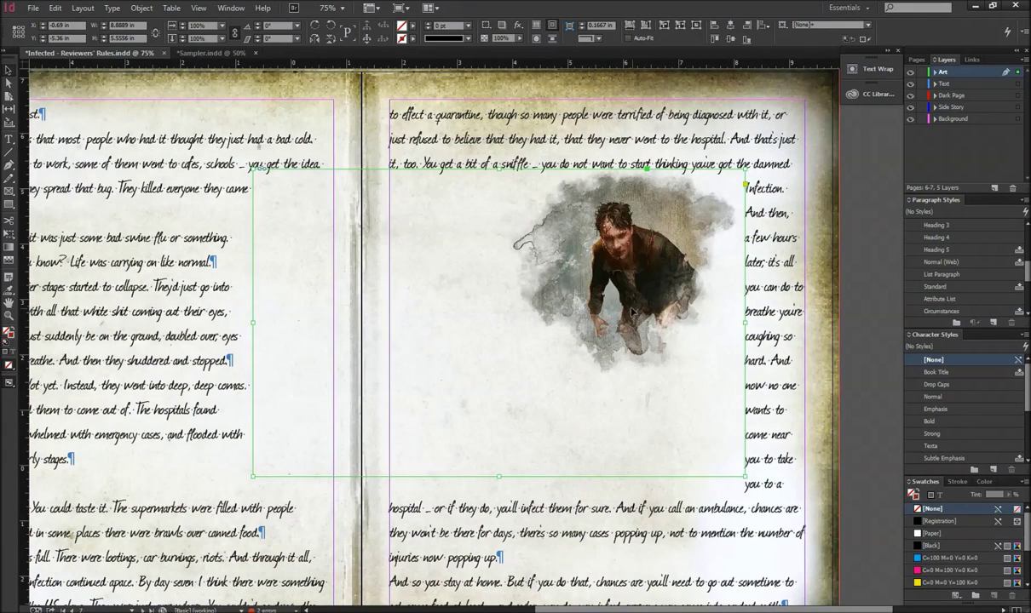
pyautogui.rightClick(632, 312)
pyautogui.moveTo(691, 282)
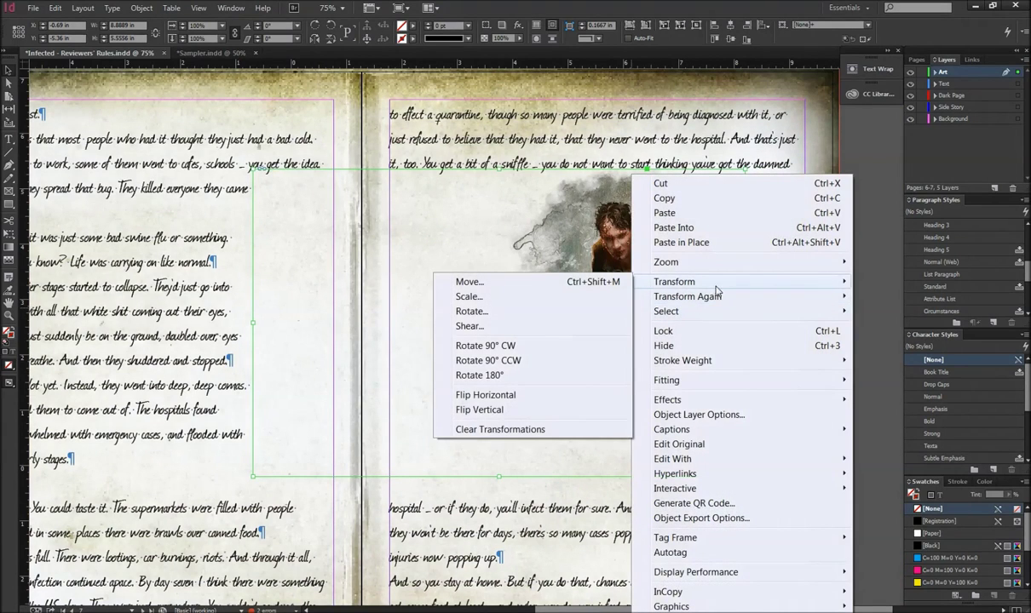
pyautogui.click(569, 303)
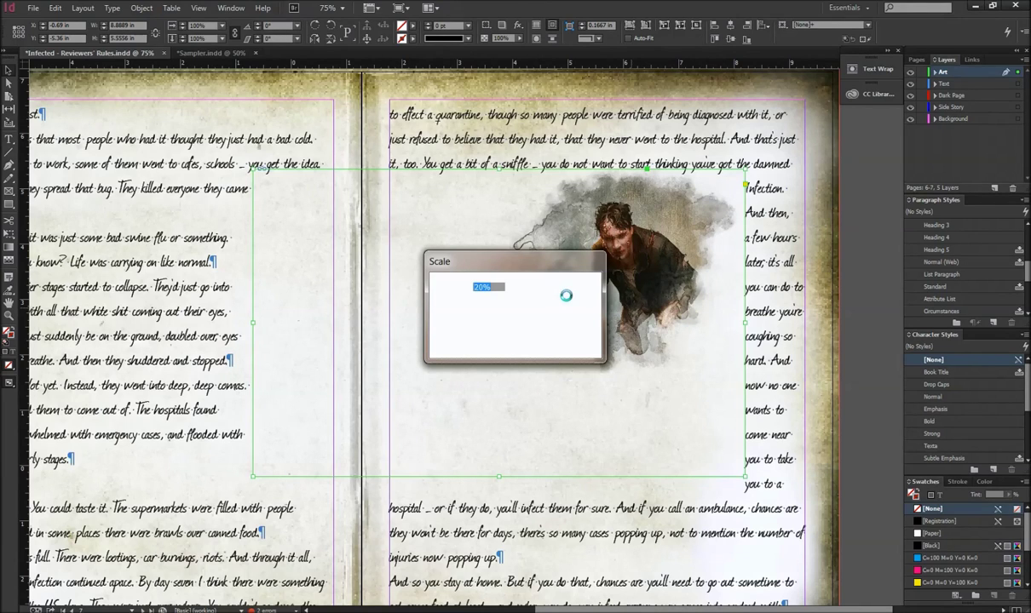
pyautogui.write('120')
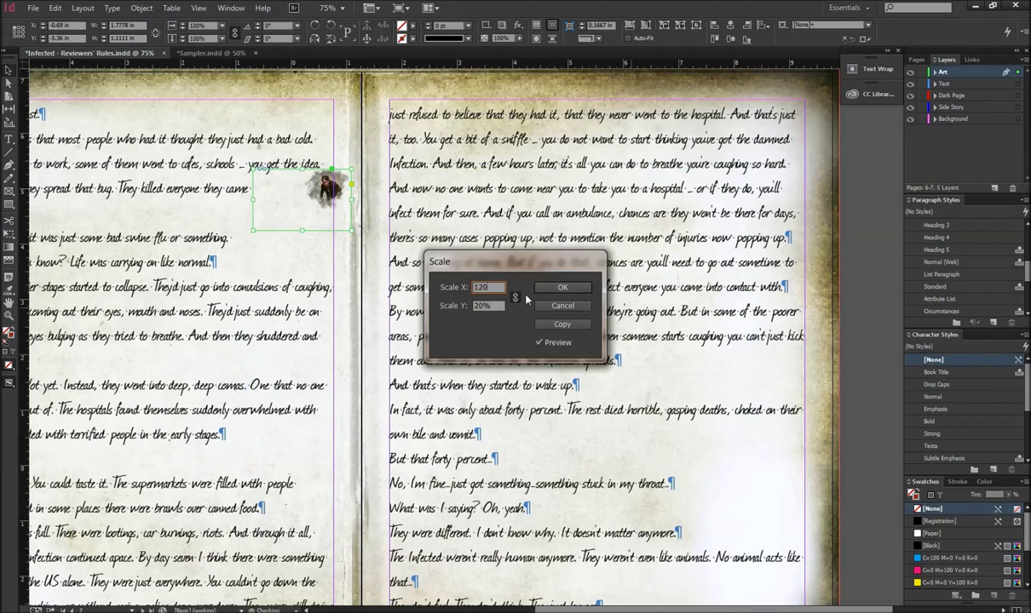
pyautogui.press('Tab')
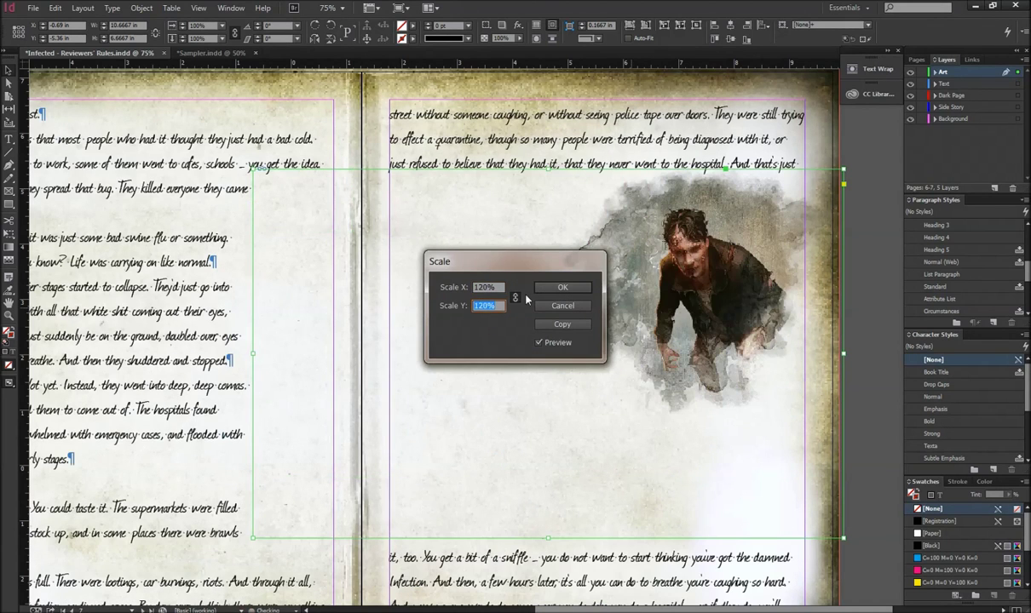
pyautogui.click(554, 289)
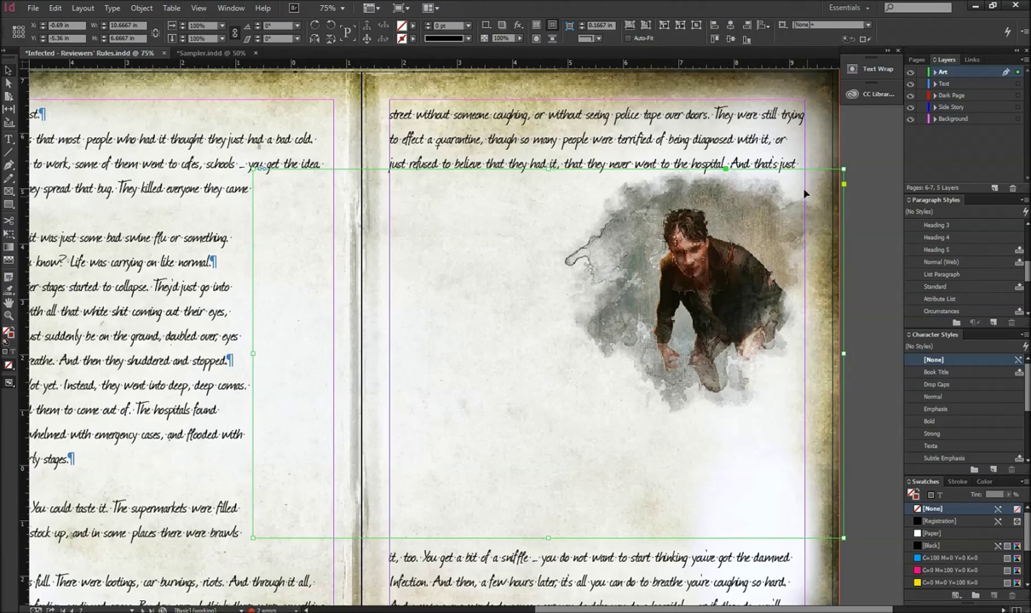
# - Wrap the text around the artwork's object shape on both right and left sides, using Alpha Channel as the contour type
pyautogui.click(876, 70)
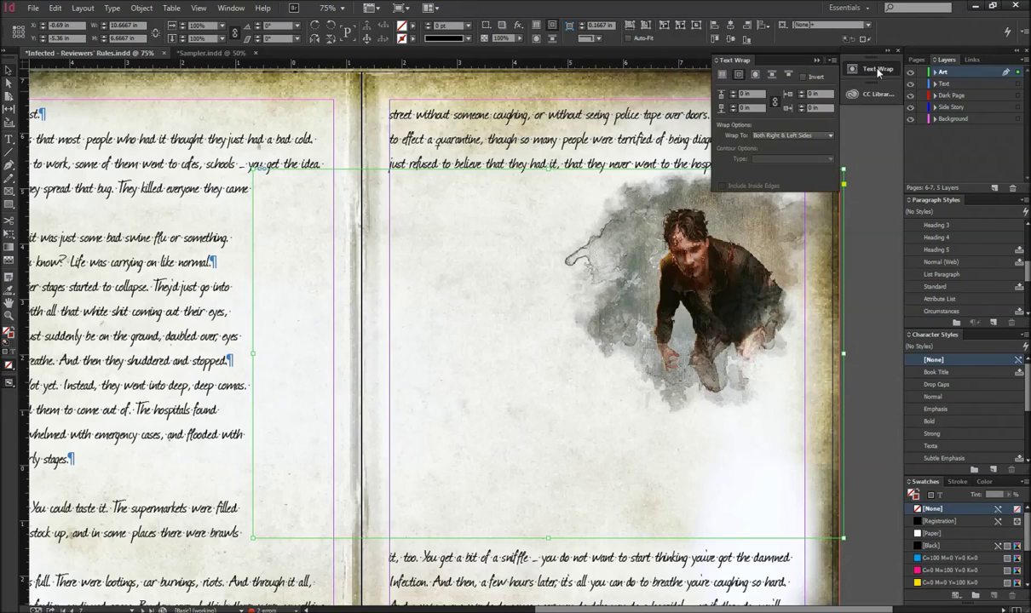
pyautogui.click(756, 77)
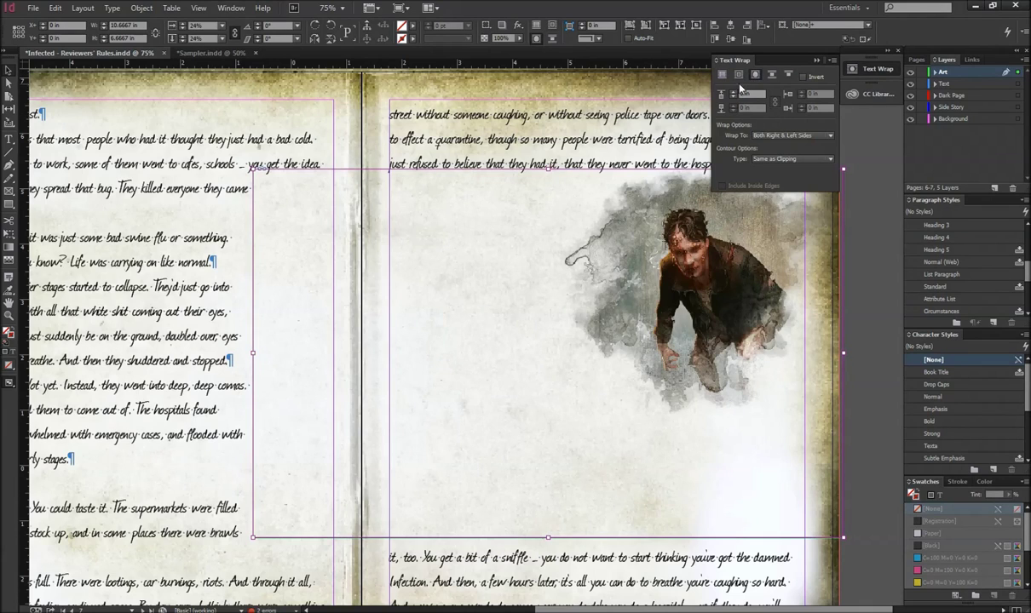
pyautogui.click(738, 75)
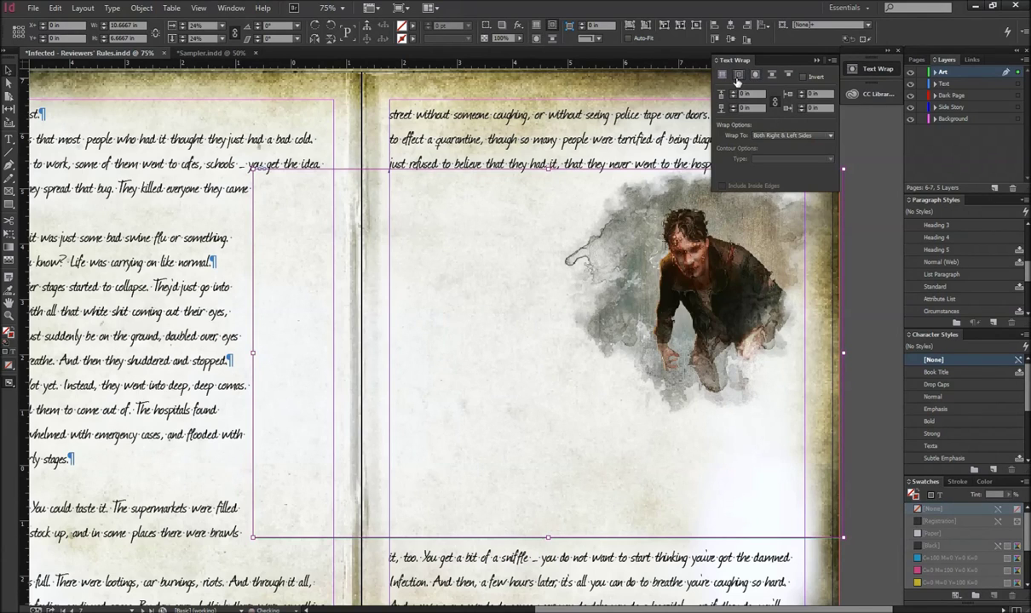
pyautogui.click(757, 77)
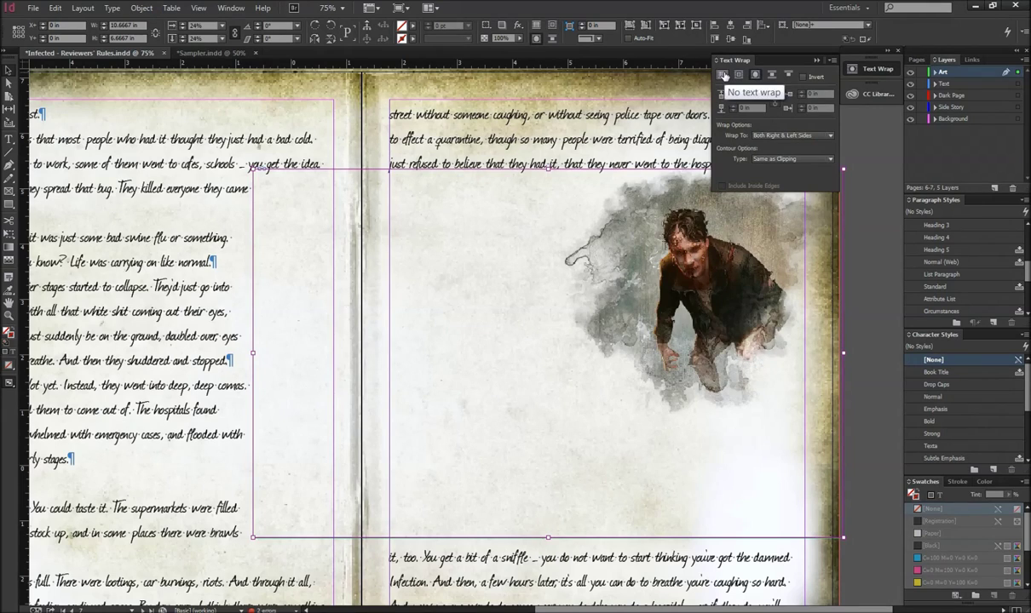
pyautogui.click(801, 135)
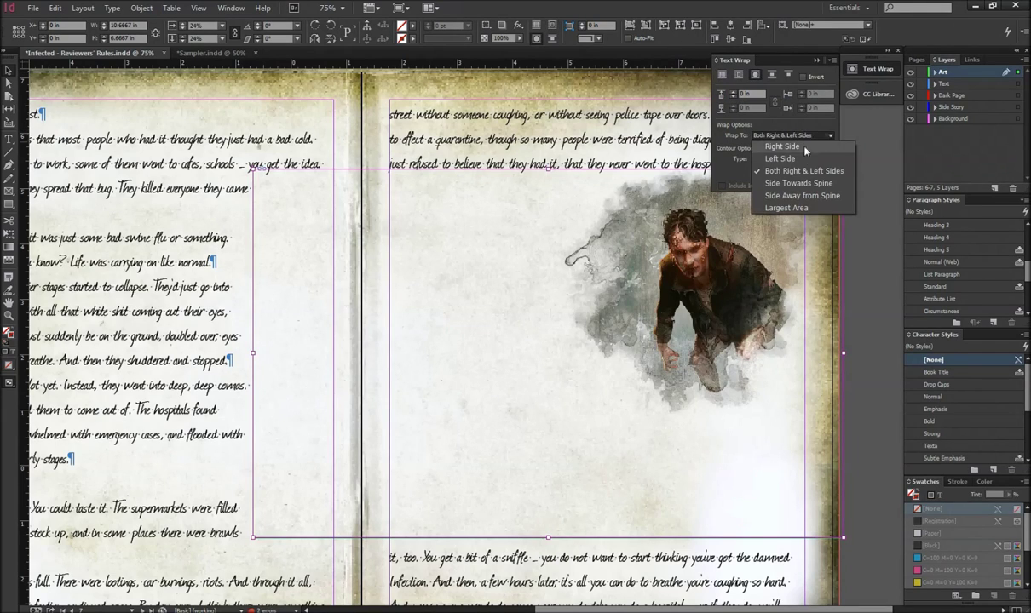
pyautogui.click(803, 171)
pyautogui.click(792, 158)
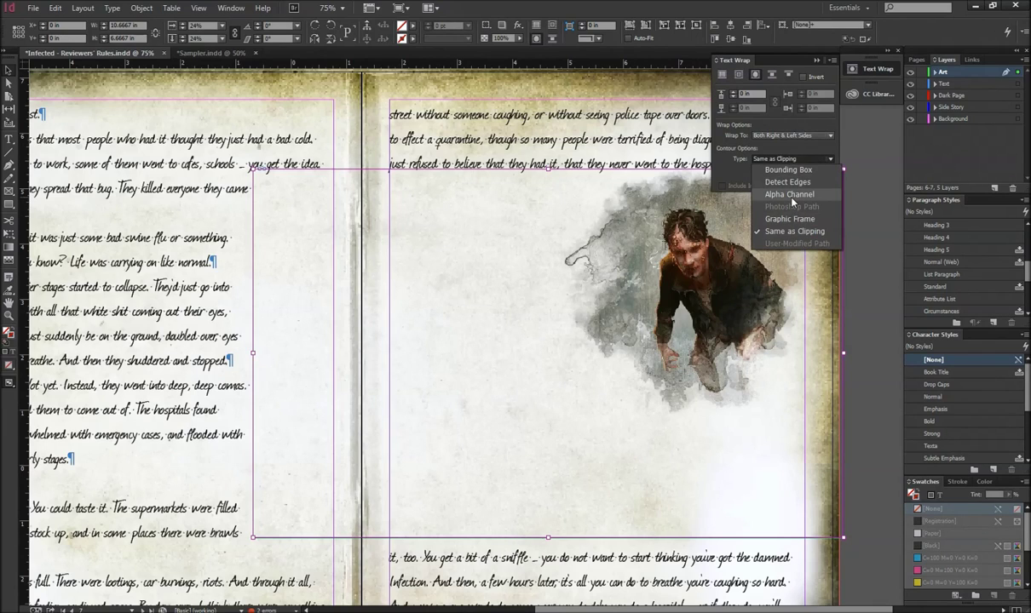
pyautogui.click(791, 195)
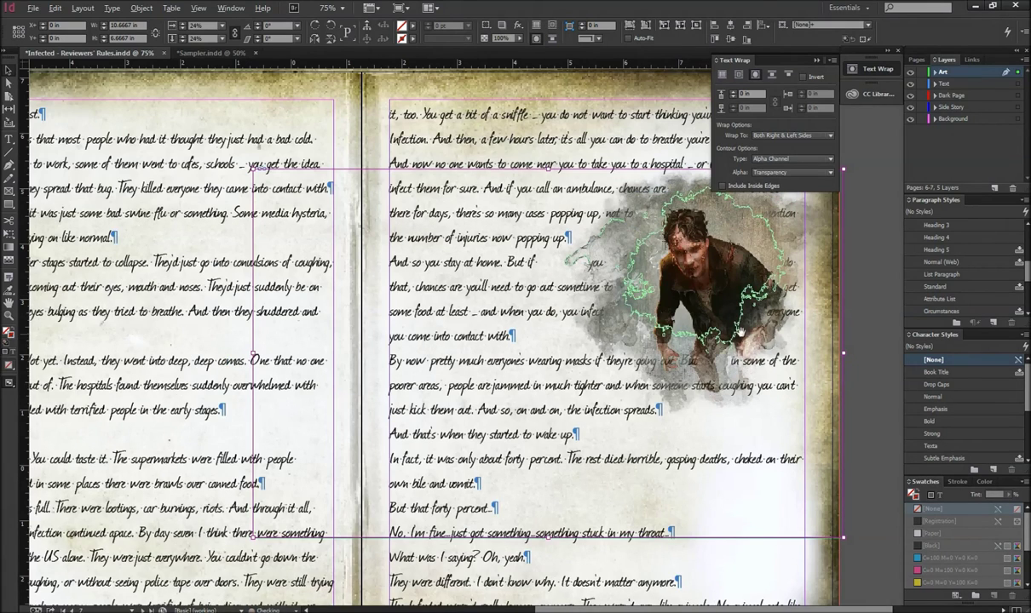
# - Examine how the page text wraps along the contour around the zombie artwork
pyautogui.hotkey('ctrl', '-')
pyautogui.press('alt')
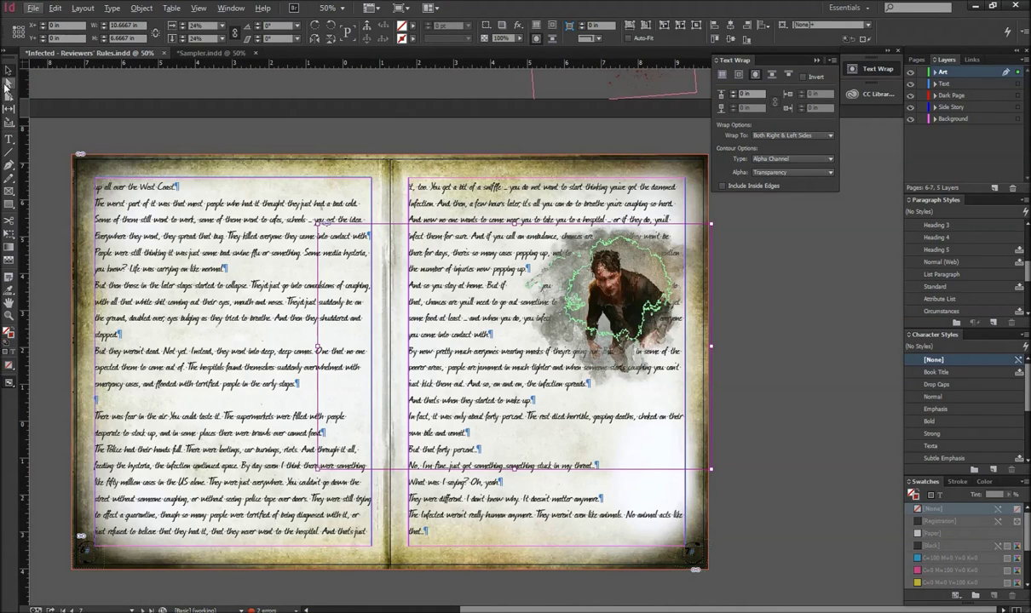
pyautogui.scroll(1, 734, 329)
pyautogui.scroll(1, 734, 330)
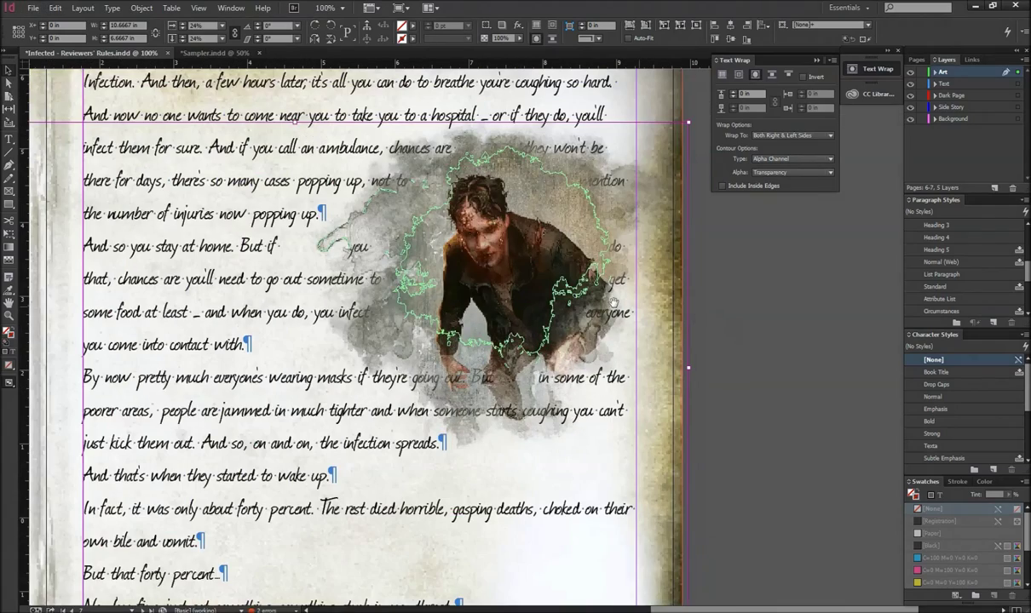
# - Reshape the wrap contour with the Direct Selection tool, pulling points along its upper edge outward to the smoky edges beside the man's head
pyautogui.click(9, 84)
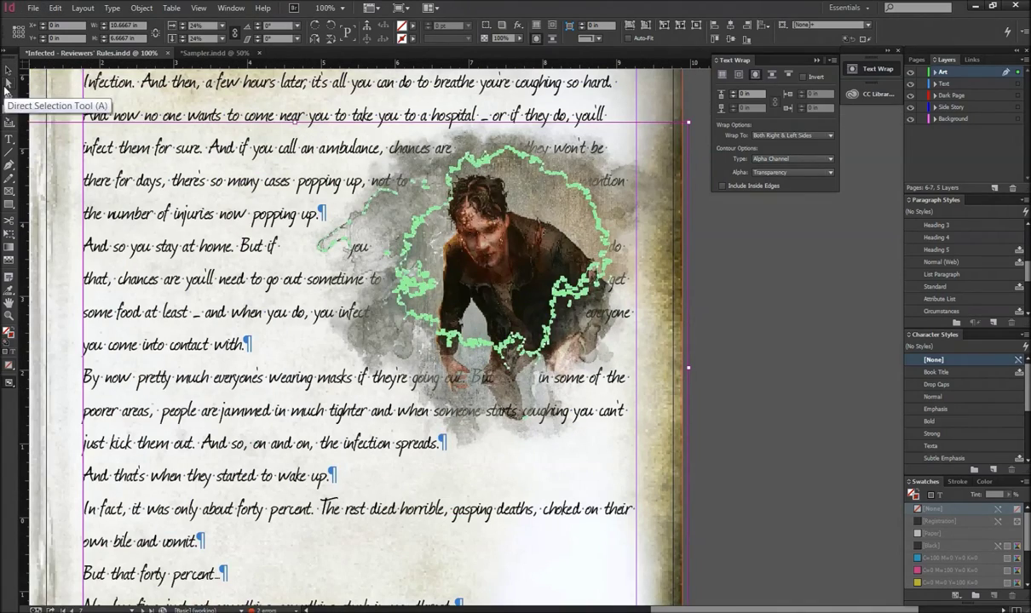
pyautogui.scroll(2, 387, 205)
pyautogui.scroll(3, 542, 204)
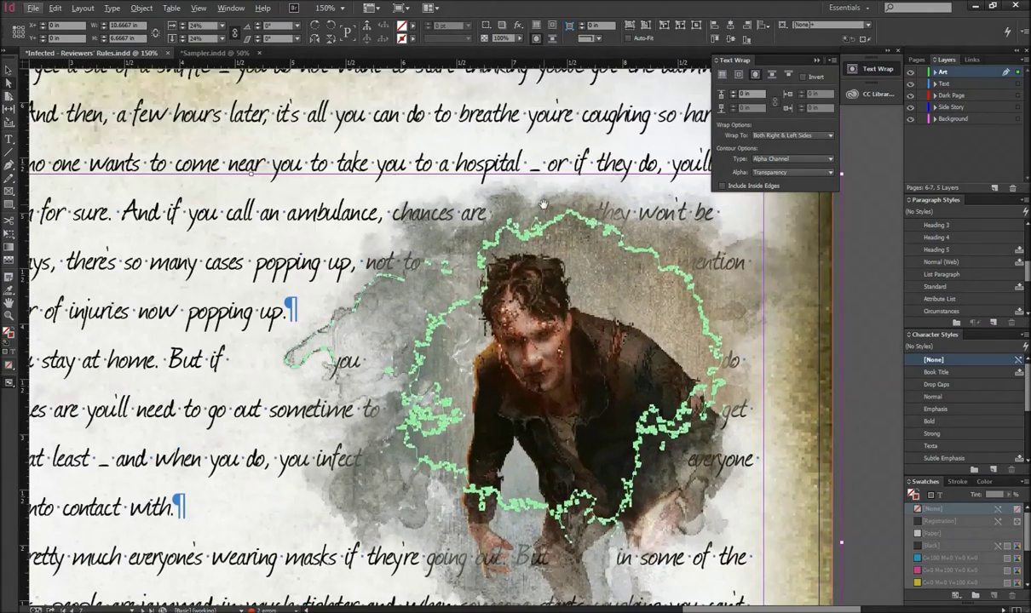
pyautogui.scroll(1, 515, 258)
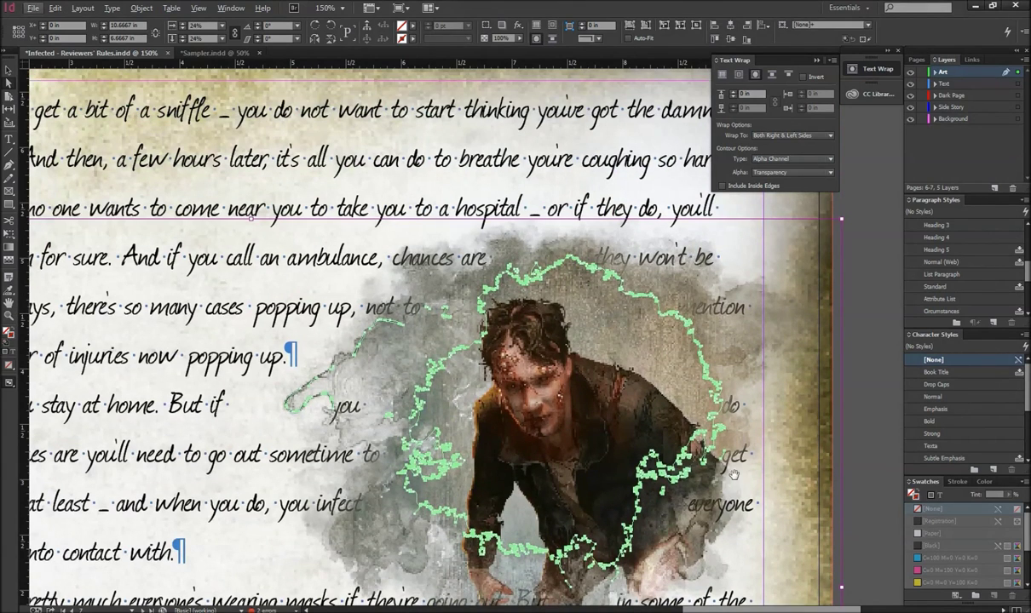
pyautogui.click(508, 268)
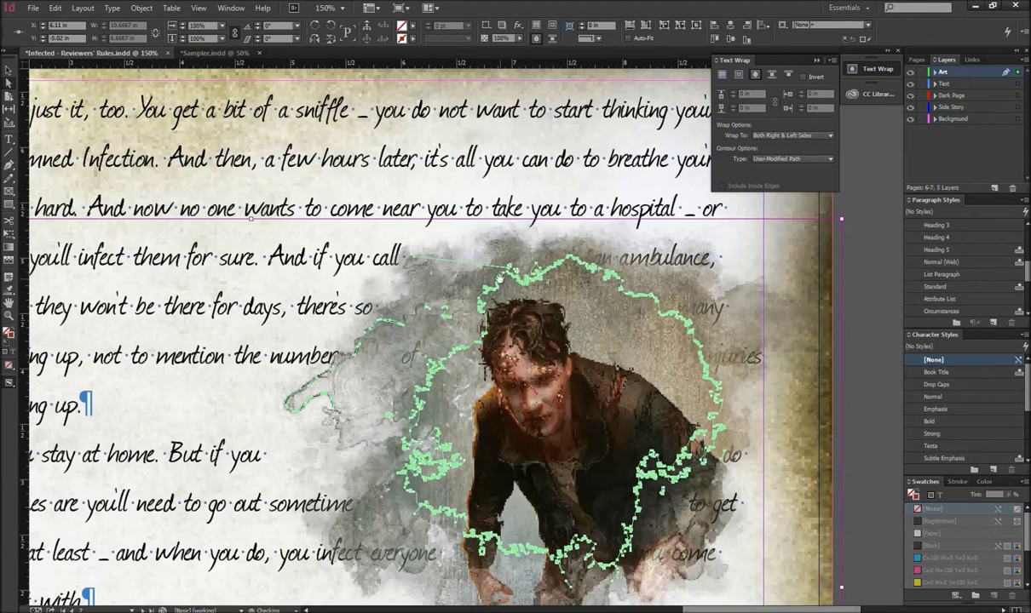
pyautogui.moveTo(577, 266); pyautogui.dragTo(708, 260)
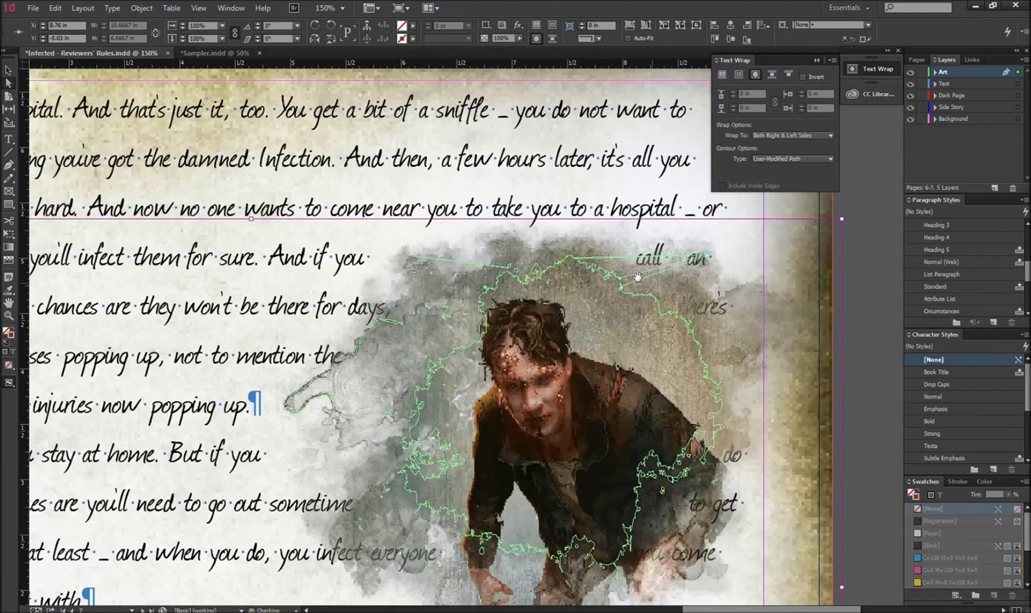
pyautogui.moveTo(634, 295); pyautogui.dragTo(746, 249)
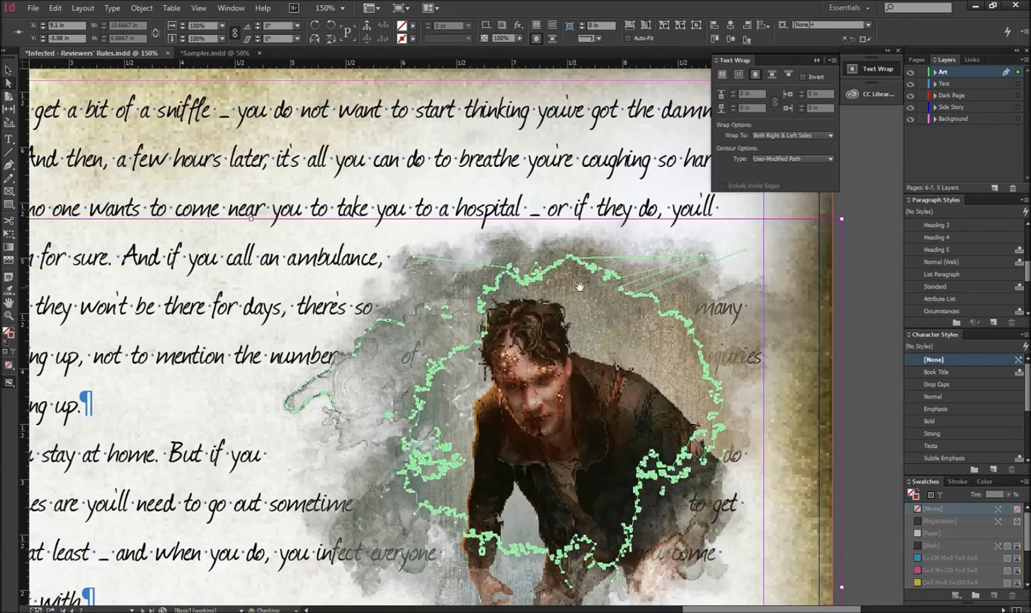
# - Pull a contour point on the side facing the text outward toward the word "number" and inspect the contour up close
pyautogui.hotkey('alt', 'space')
pyautogui.moveTo(433, 367); pyautogui.dragTo(358, 356)
pyautogui.scroll(8, 366, 352)
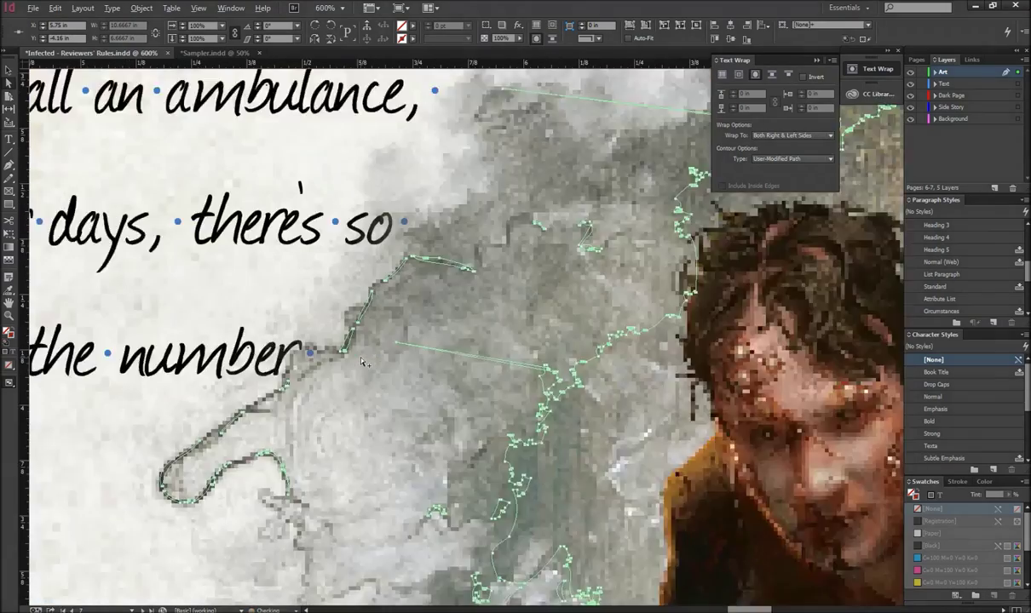
pyautogui.scroll(-5, 288, 307)
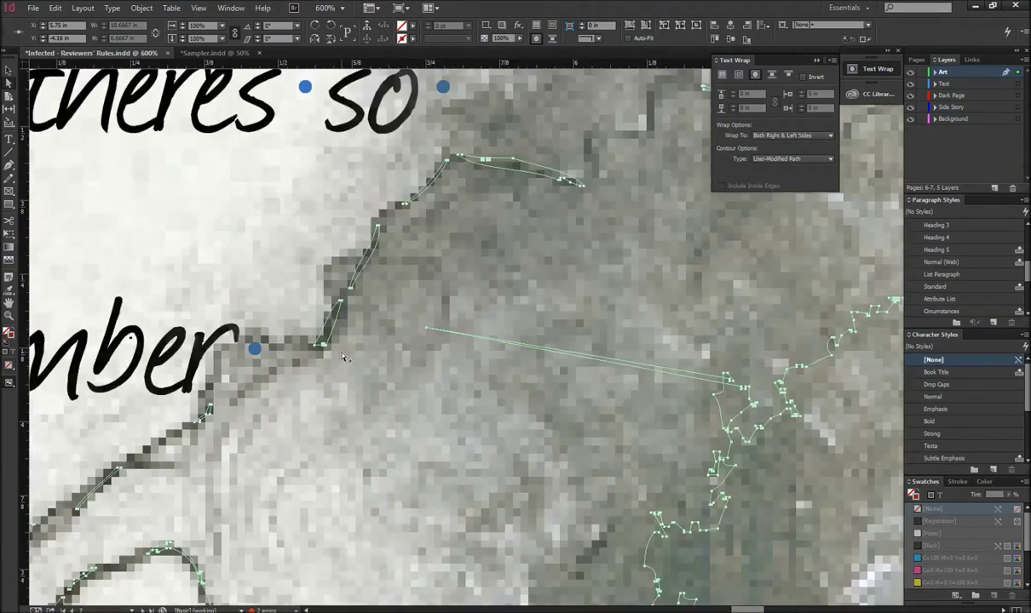
pyautogui.hotkey('alt', 'space')
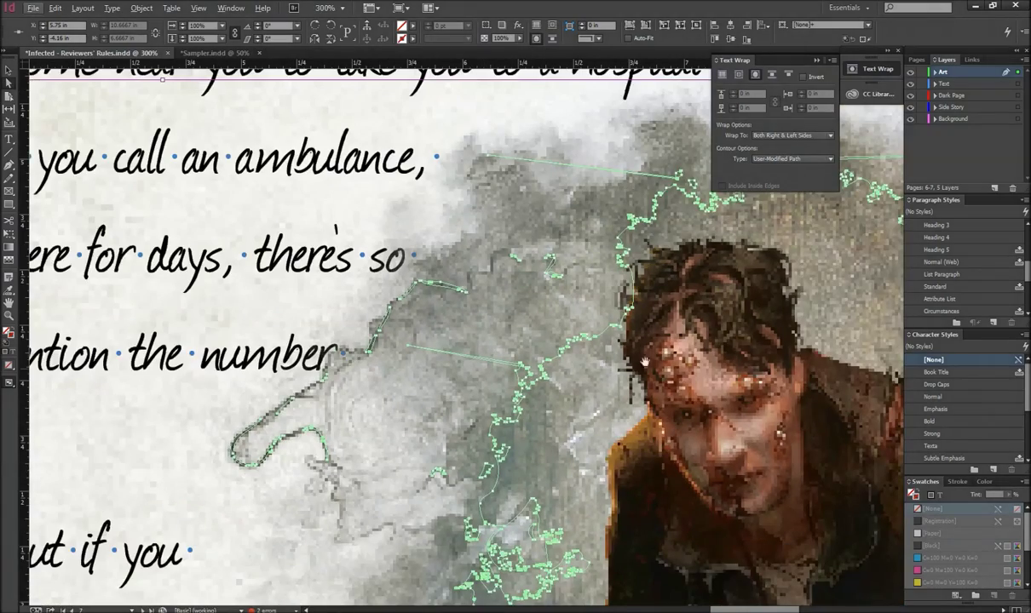
pyautogui.scroll(-3, 670, 388)
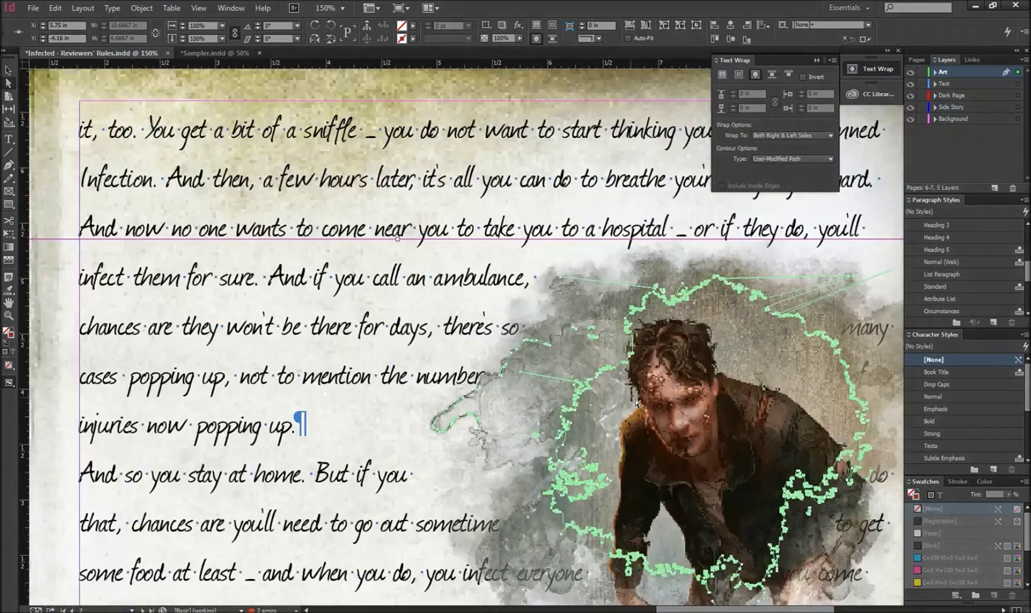
pyautogui.scroll(8, 639, 383)
pyautogui.scroll(-8, 638, 383)
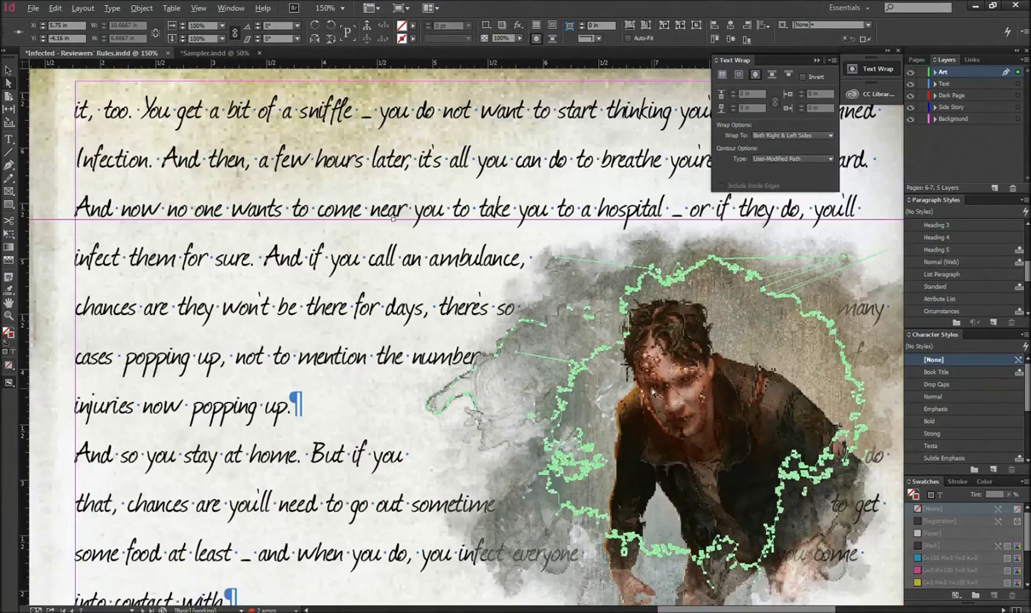
# - Pull contour points beside the man's trailing arm outward and down to the lower edge of the smoke near the page edge
pyautogui.scroll(-1, 626, 388)
pyautogui.scroll(-3, 626, 387)
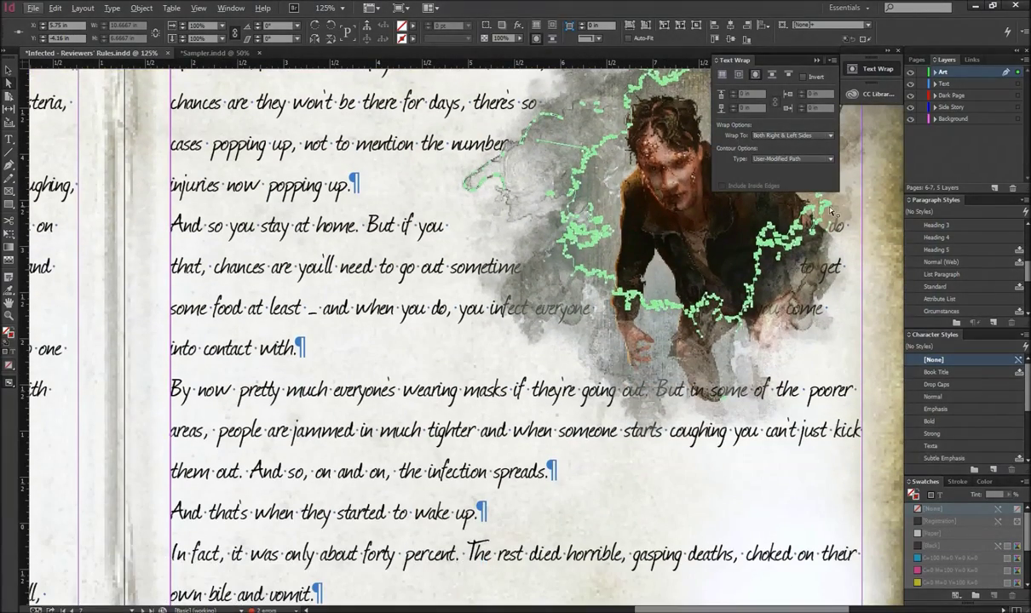
pyautogui.moveTo(829, 210); pyautogui.dragTo(845, 239)
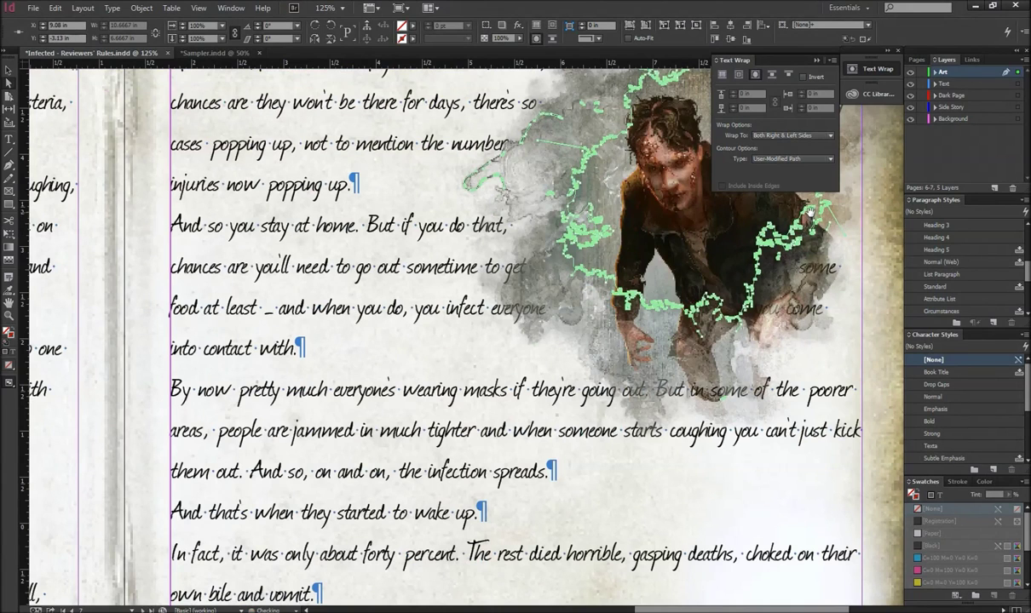
pyautogui.moveTo(812, 231); pyautogui.dragTo(777, 340)
pyautogui.moveTo(824, 226); pyautogui.dragTo(789, 330)
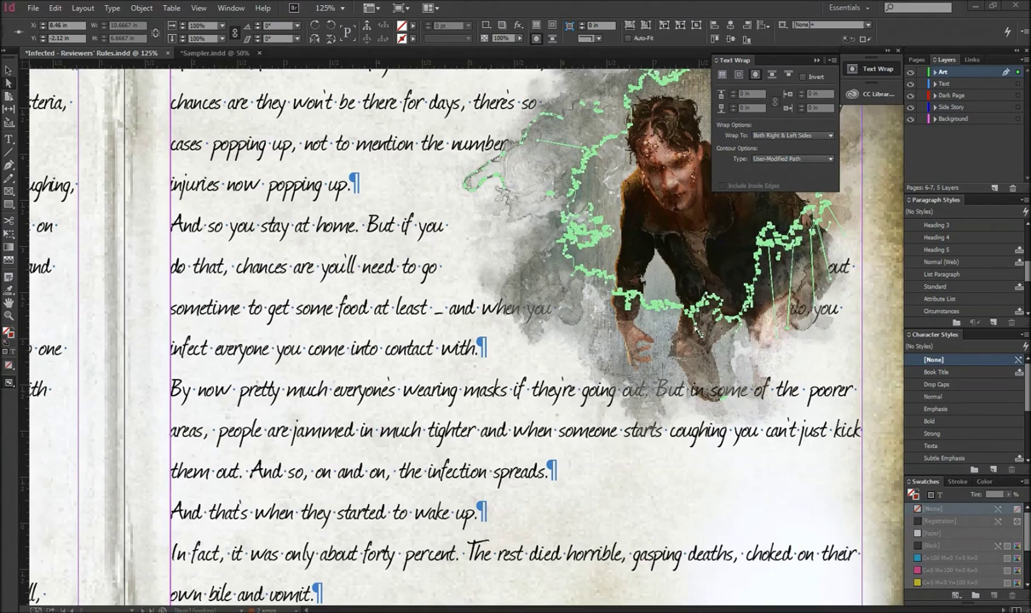
# - Pull several contour points beneath the man's torso down past his legs so the wrap covers the lower part of the artwork
pyautogui.moveTo(691, 316); pyautogui.dragTo(652, 398)
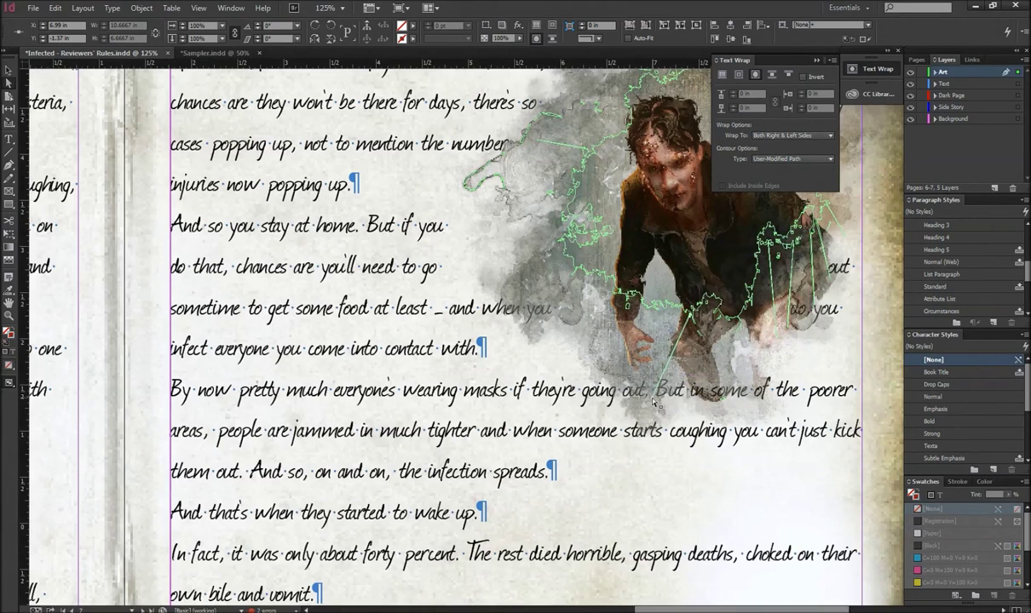
pyautogui.moveTo(698, 314); pyautogui.dragTo(734, 326)
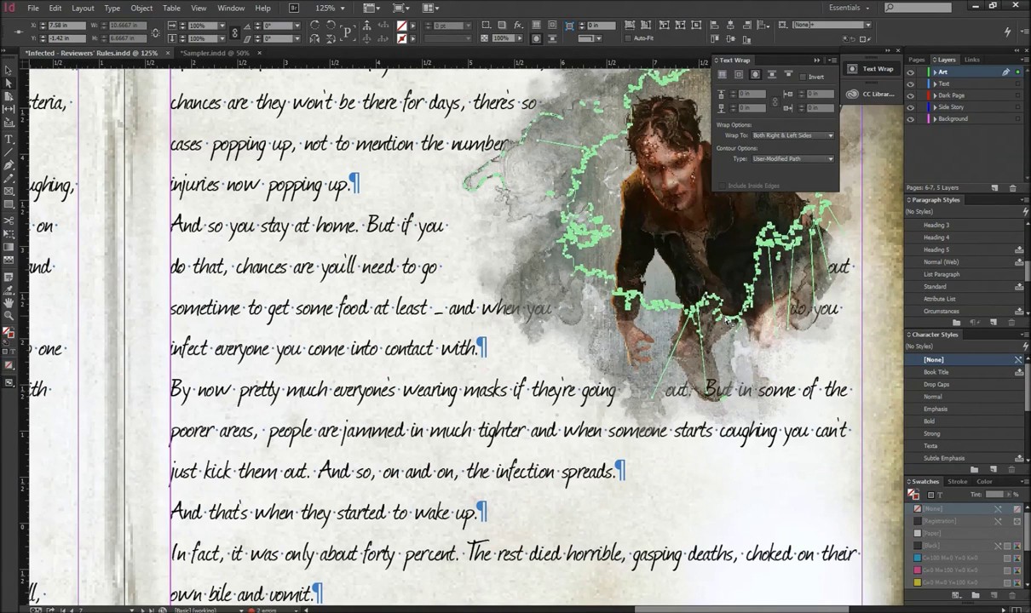
pyautogui.moveTo(696, 322); pyautogui.dragTo(660, 399)
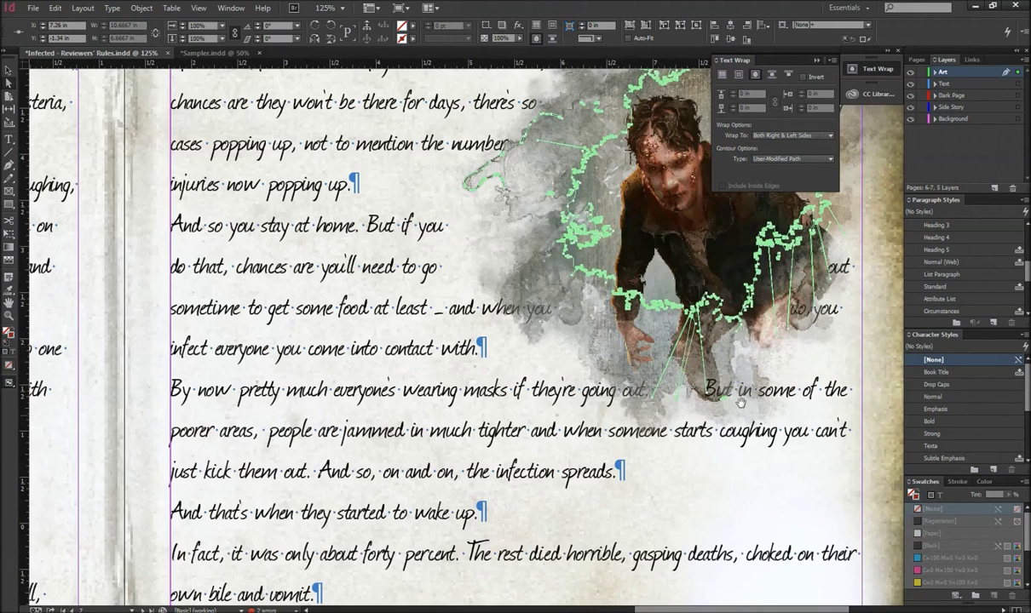
pyautogui.scroll(-1, 801, 296)
pyautogui.press('alt')
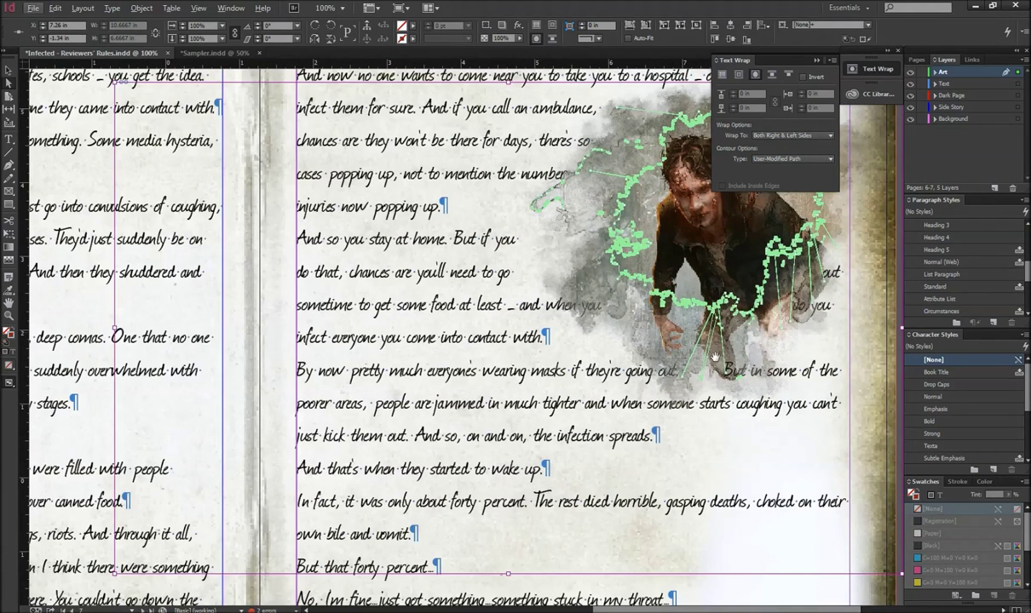
pyautogui.hotkey('ctrl', '5')
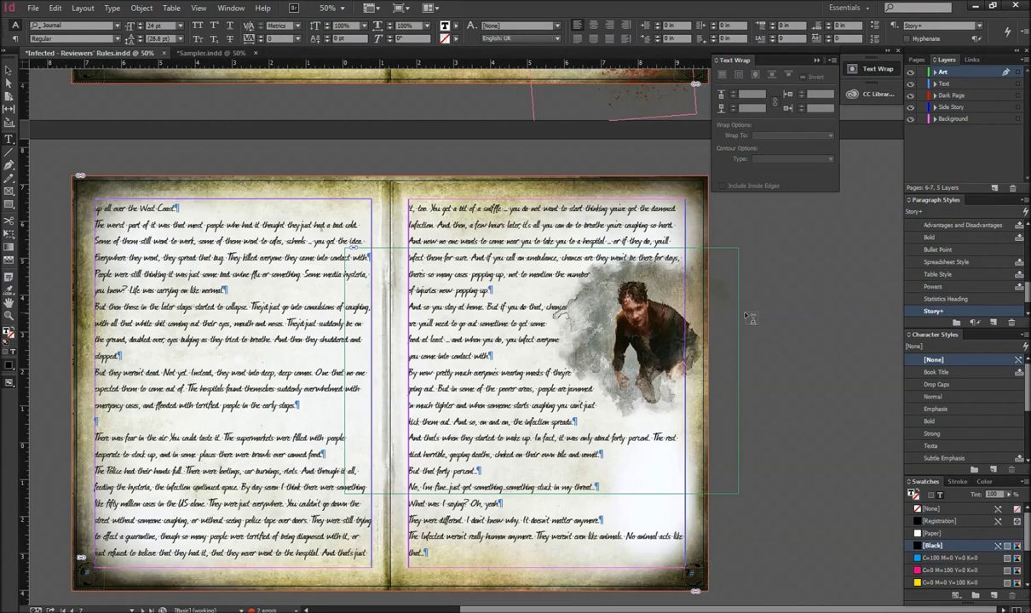
# - Set the document's display performance to High Quality Display
pyautogui.scroll(5, 746, 316)
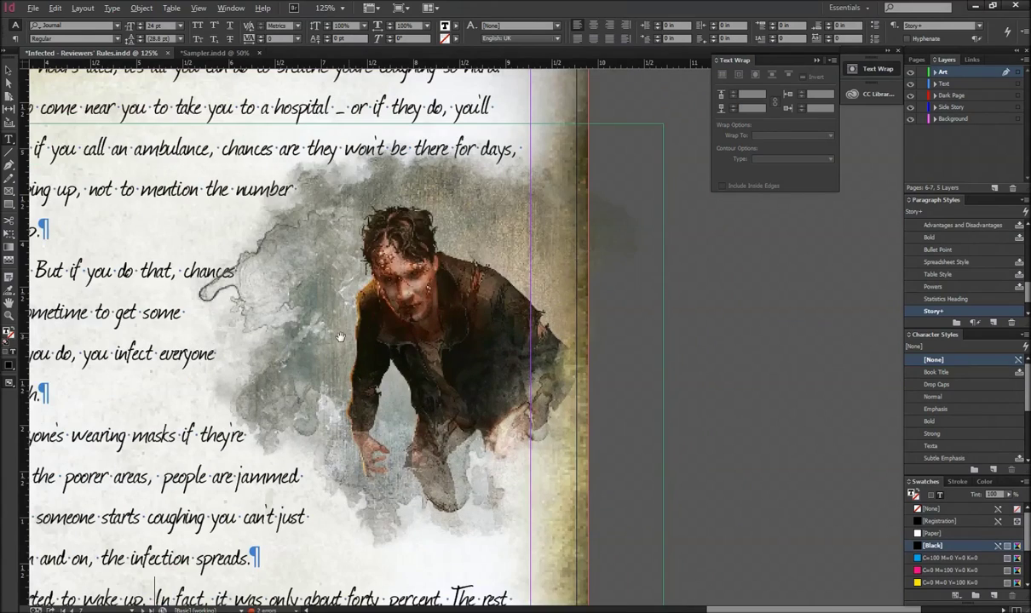
pyautogui.moveTo(338, 338); pyautogui.dragTo(328, 317)
pyautogui.click(199, 8)
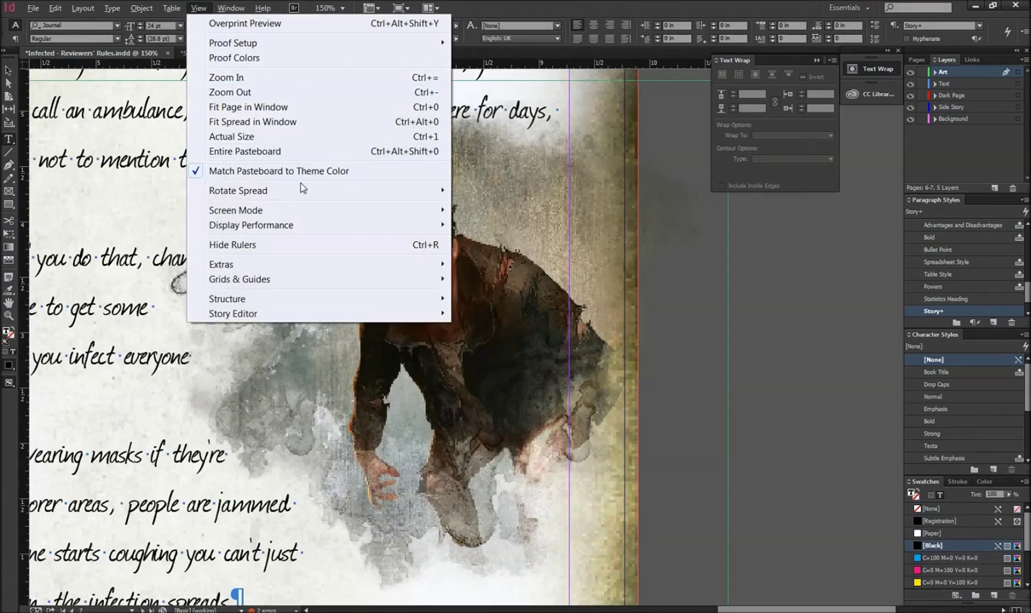
pyautogui.moveTo(331, 225)
pyautogui.click(495, 253)
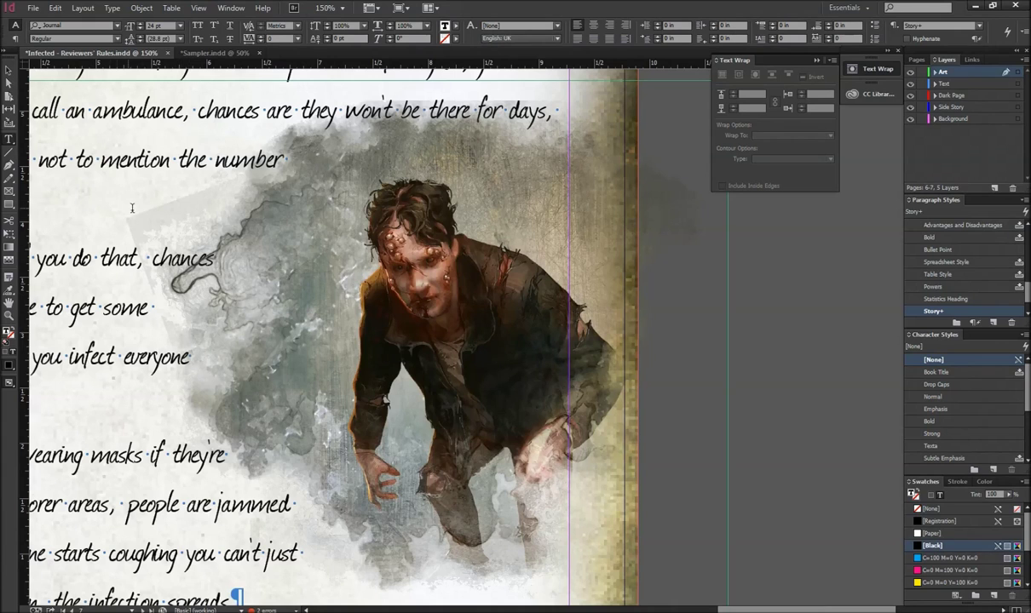
# - Examine the artwork's faded edges and the surrounding text for faint leftover image areas over the page background
pyautogui.scroll(3, 458, 226)
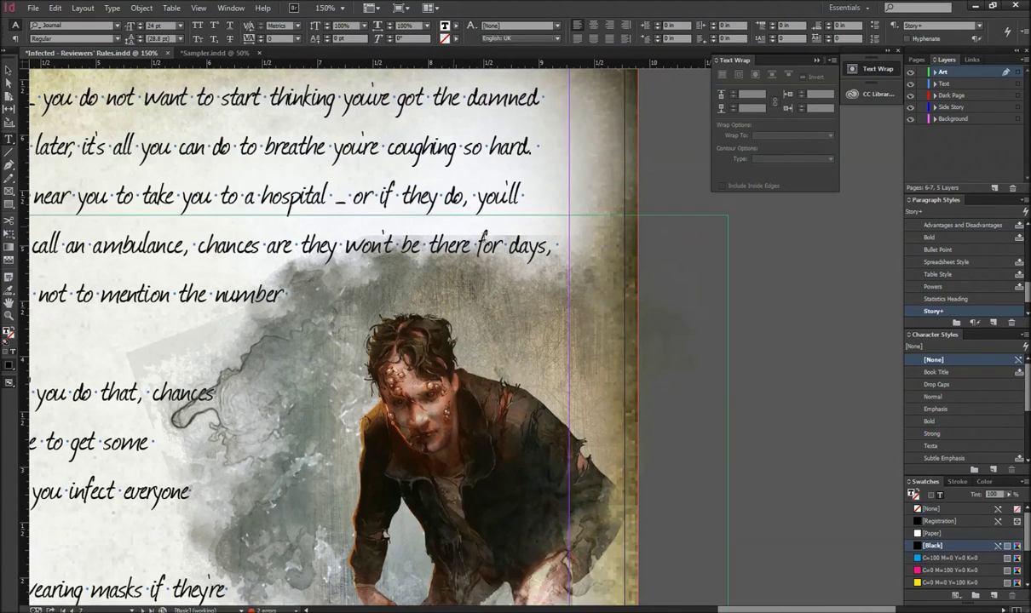
pyautogui.scroll(1, 500, 240)
pyautogui.scroll(2, 401, 294)
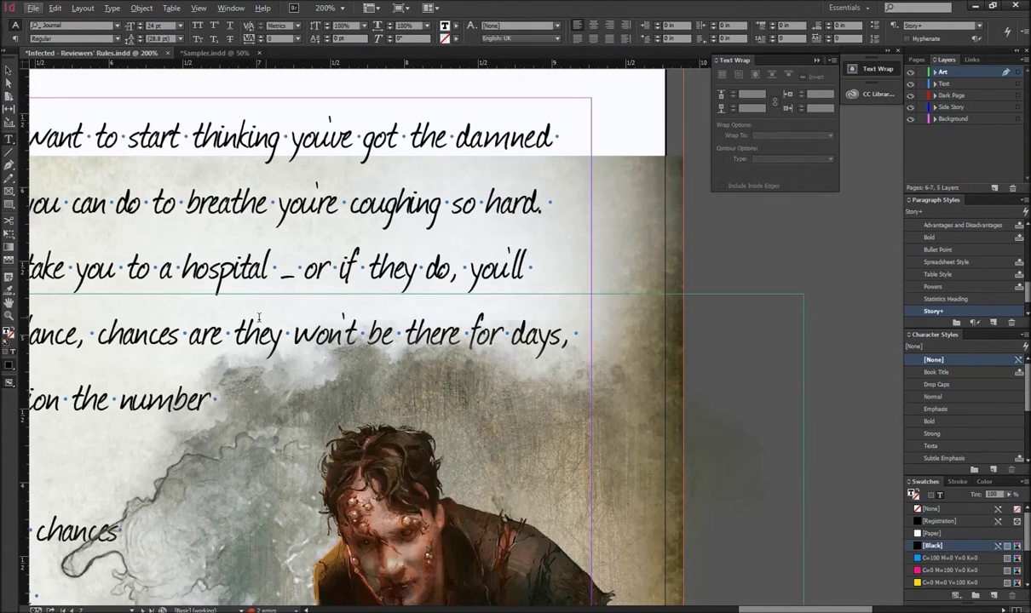
pyautogui.scroll(-2, 559, 303)
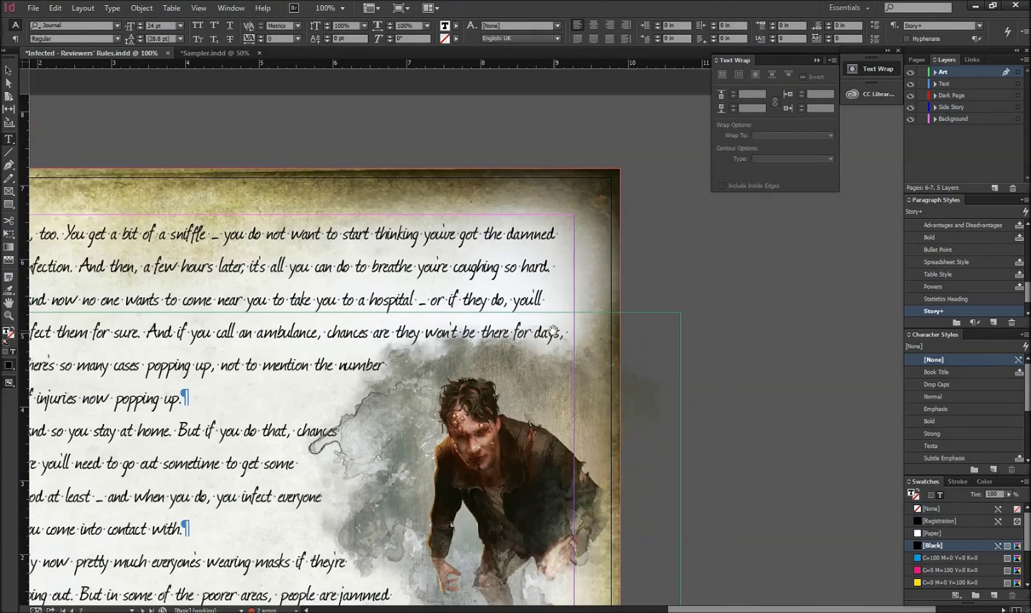
pyautogui.scroll(-2, 537, 346)
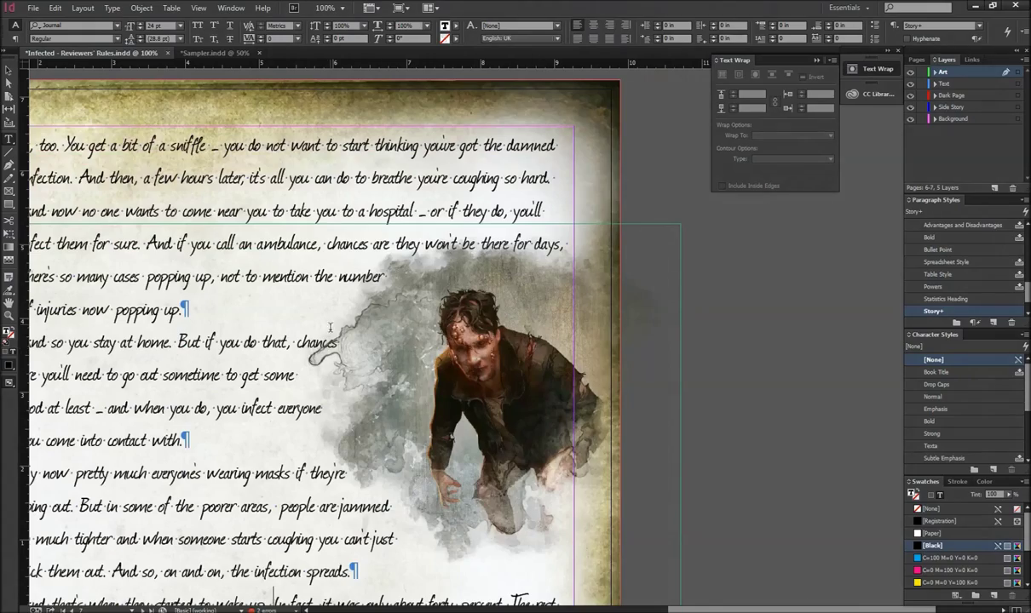
pyautogui.scroll(2, 330, 327)
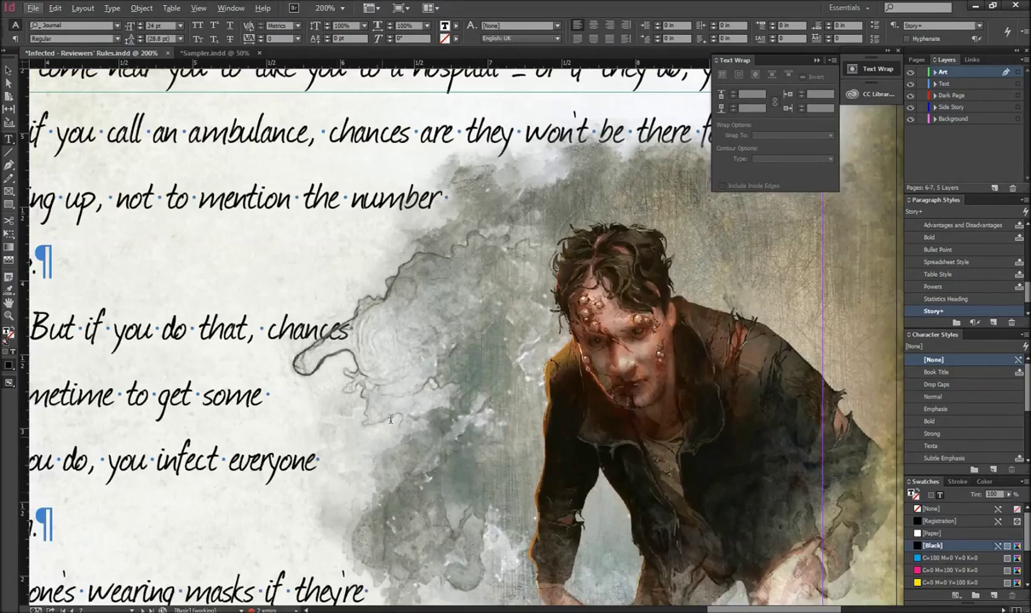
pyautogui.scroll(2, 371, 365)
pyautogui.scroll(-4, 237, 366)
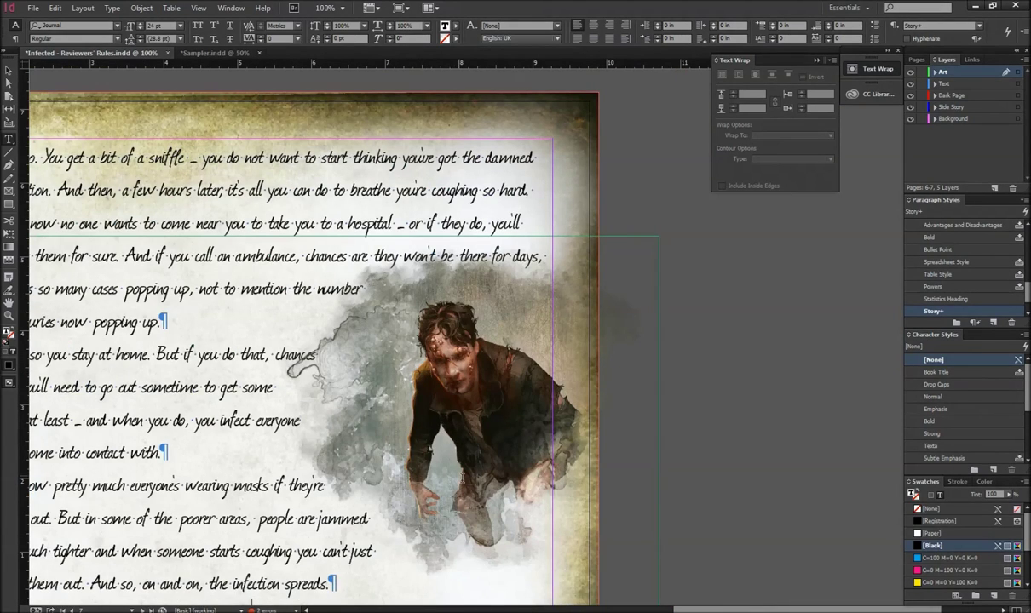
pyautogui.scroll(1, 311, 394)
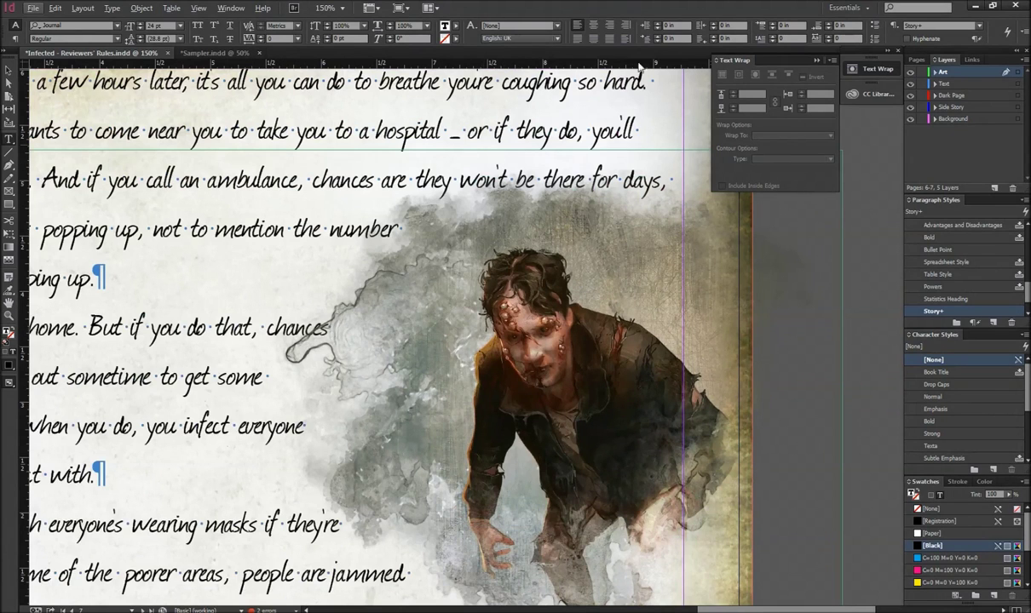
pyautogui.scroll(2, 652, 167)
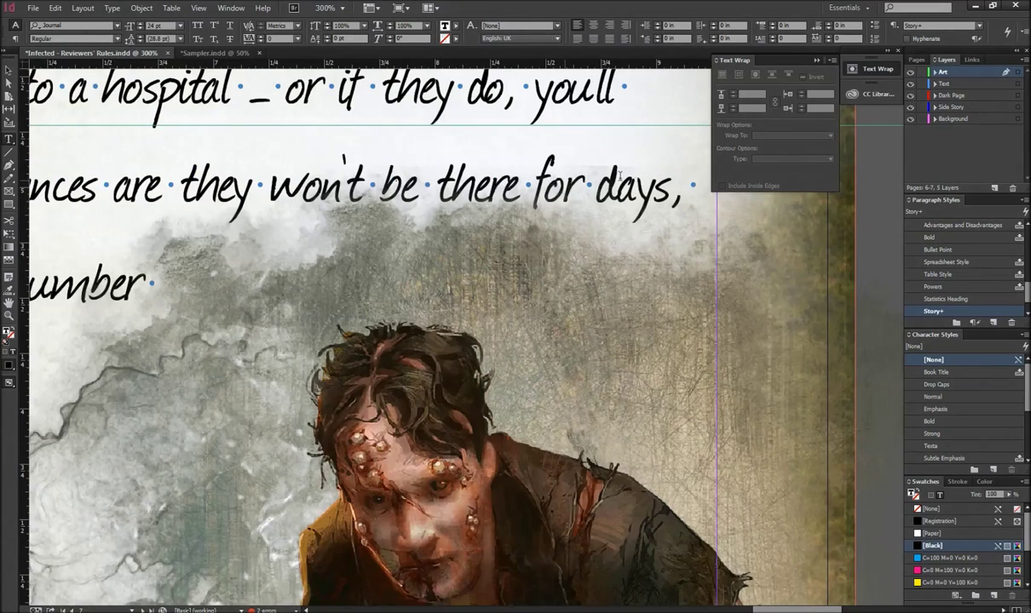
pyautogui.scroll(-2, 636, 170)
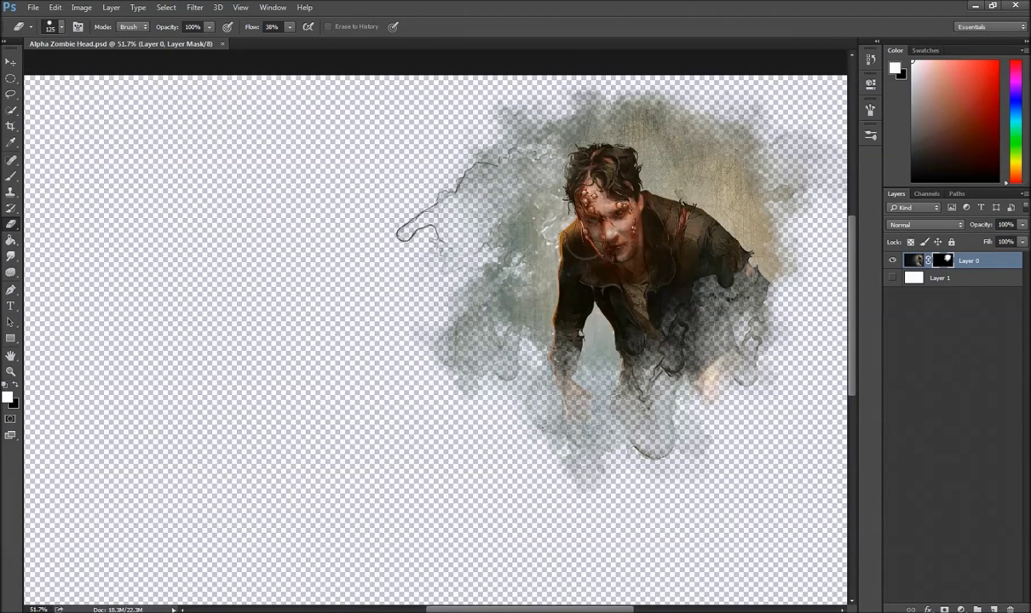
# - Switch to Photoshop and erase the faint remnants above and around the artwork on Layer 0's mask with a 125 px eraser
pyautogui.scroll(2, 557, 223)
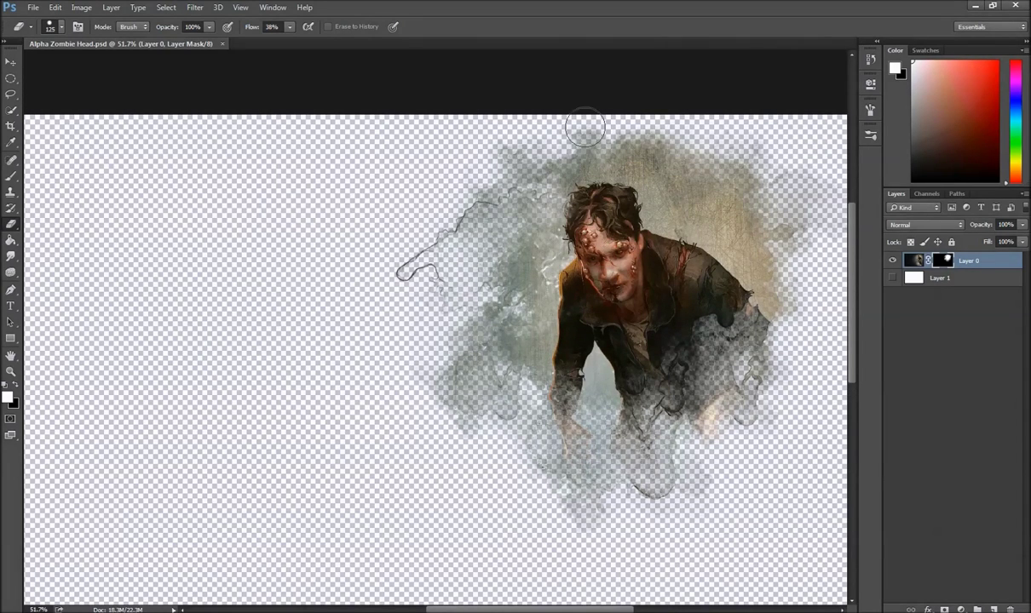
pyautogui.moveTo(499, 116); pyautogui.dragTo(558, 101)
pyautogui.moveTo(744, 106)
pyautogui.mouseDown()
pyautogui.moveTo(555, 105)
pyautogui.moveTo(474, 119)
pyautogui.moveTo(613, 105)
pyautogui.mouseUp()
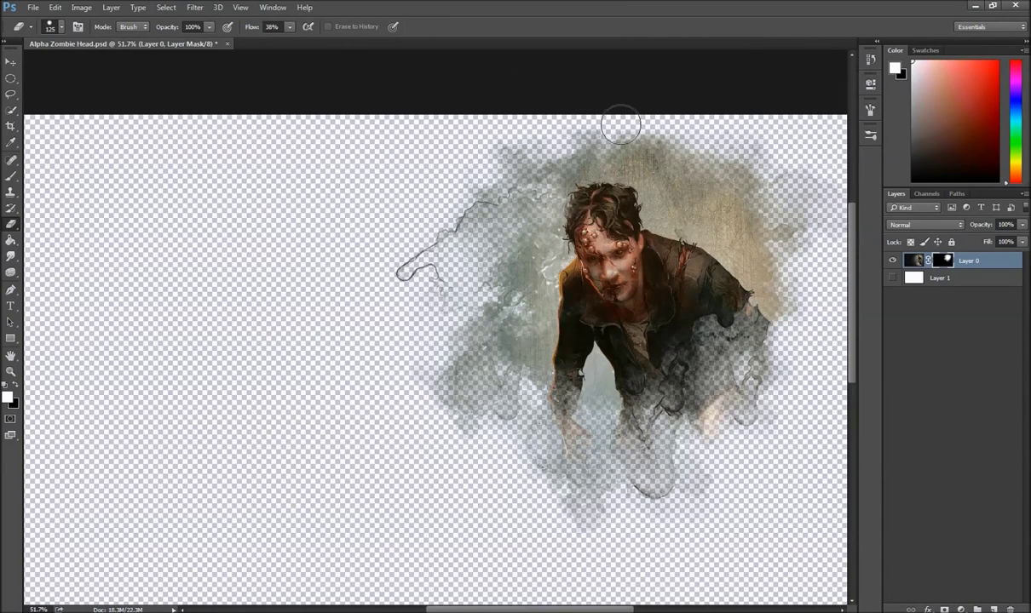
pyautogui.moveTo(699, 132)
pyautogui.mouseDown()
pyautogui.moveTo(736, 132)
pyautogui.moveTo(713, 145)
pyautogui.moveTo(748, 122)
pyautogui.moveTo(693, 138)
pyautogui.moveTo(486, 127)
pyautogui.moveTo(419, 184)
pyautogui.mouseUp()
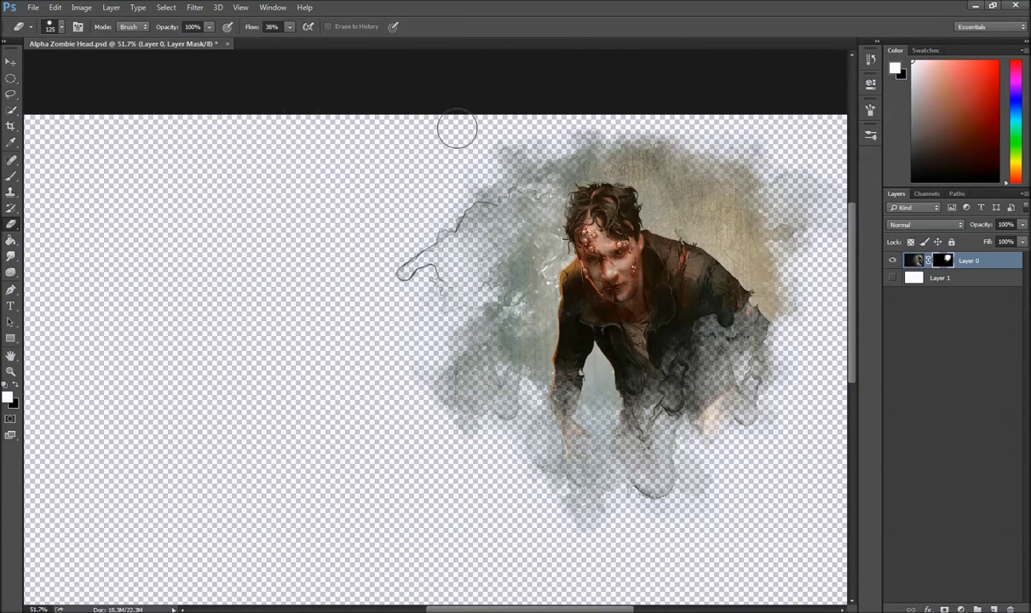
# - Save the cleaned Photoshop artwork, then switch to InDesign and update the modified Alpha Zombie Head.psd link
pyautogui.click(32, 7)
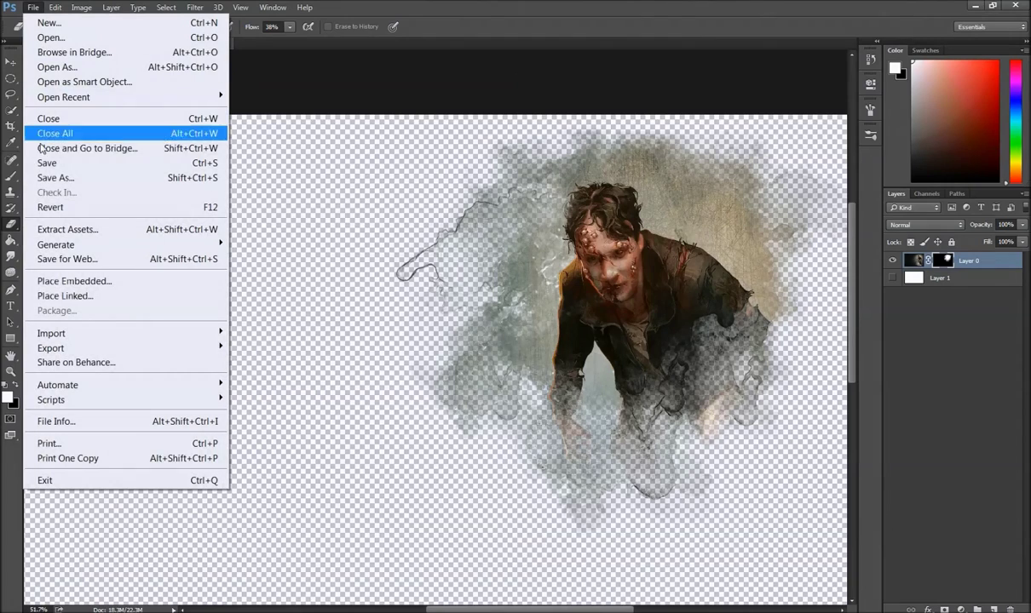
pyautogui.click(42, 167)
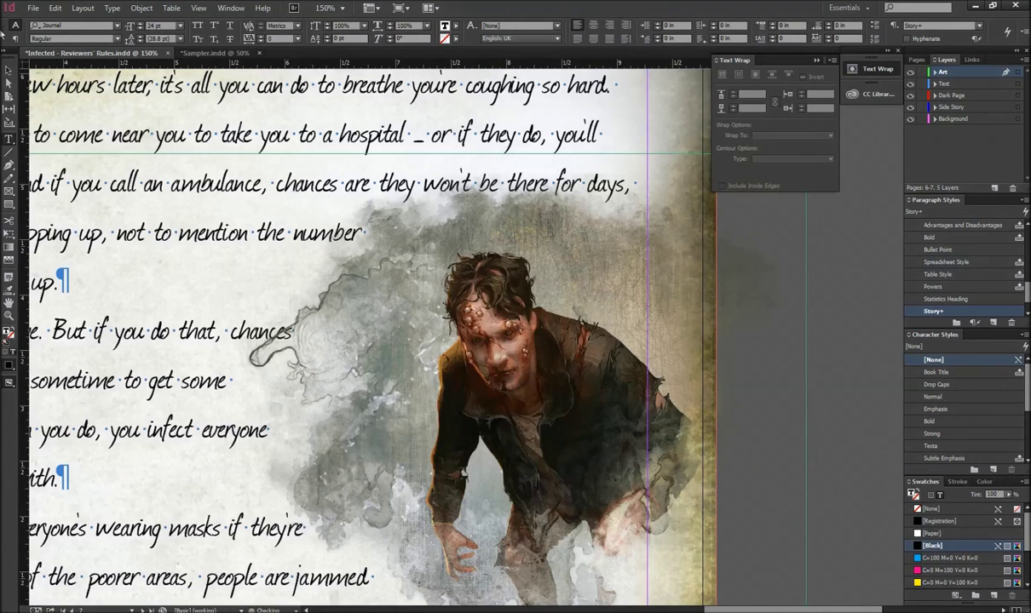
pyautogui.press('Escape')
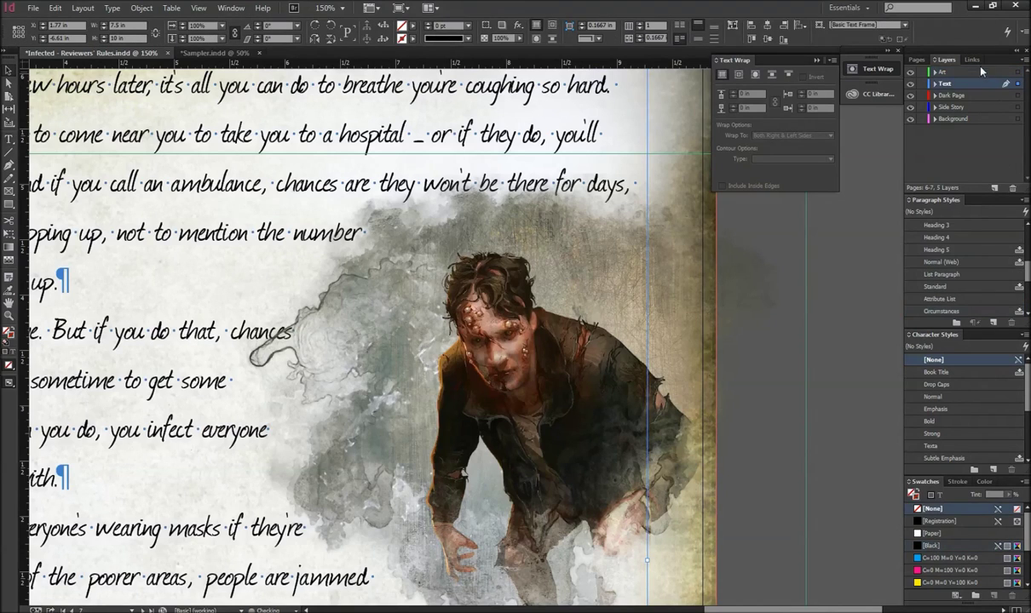
pyautogui.click(970, 60)
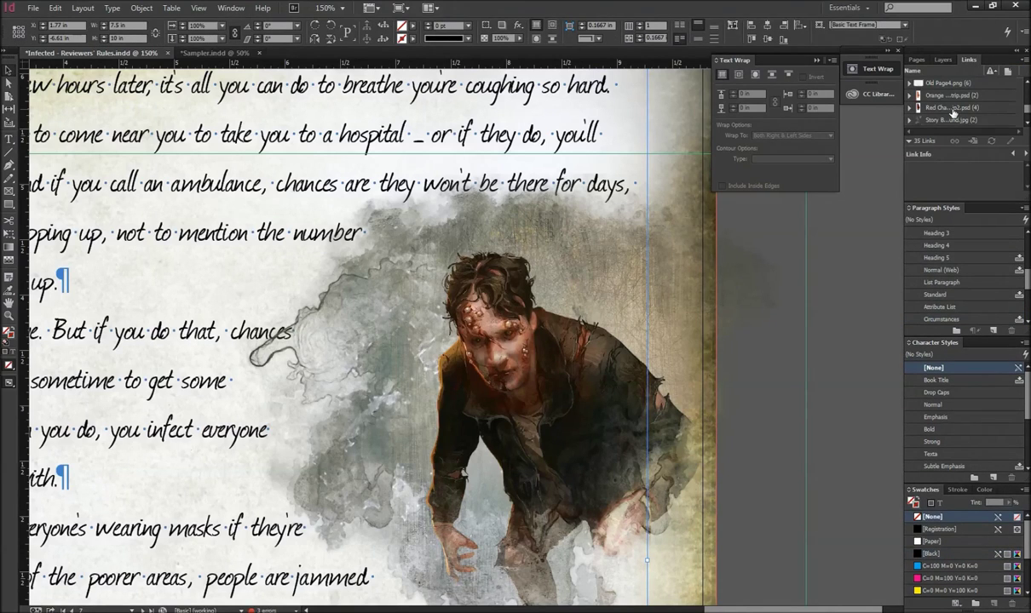
pyautogui.scroll(-2, 953, 102)
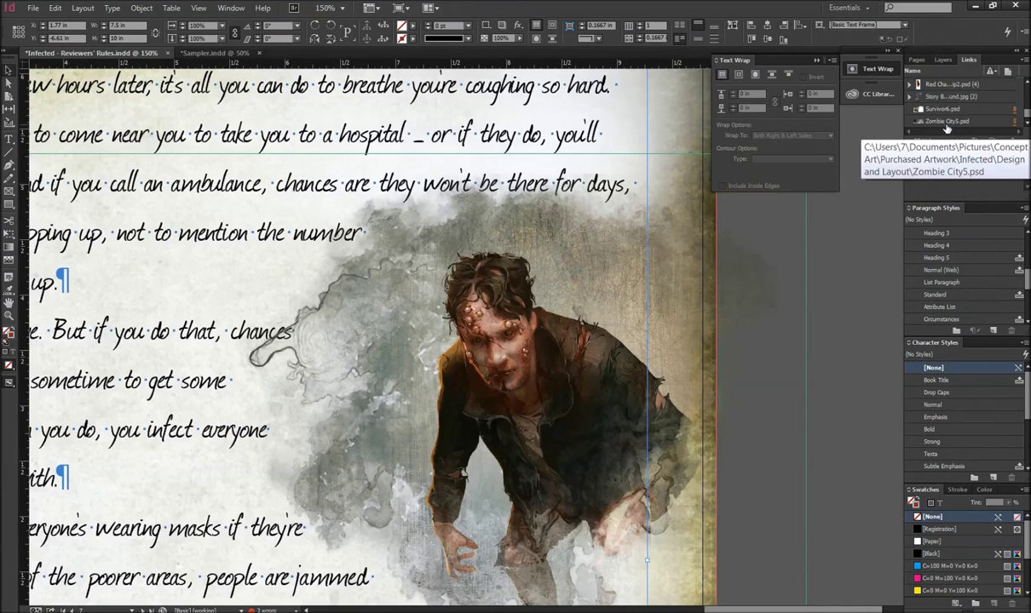
pyautogui.scroll(5, 947, 123)
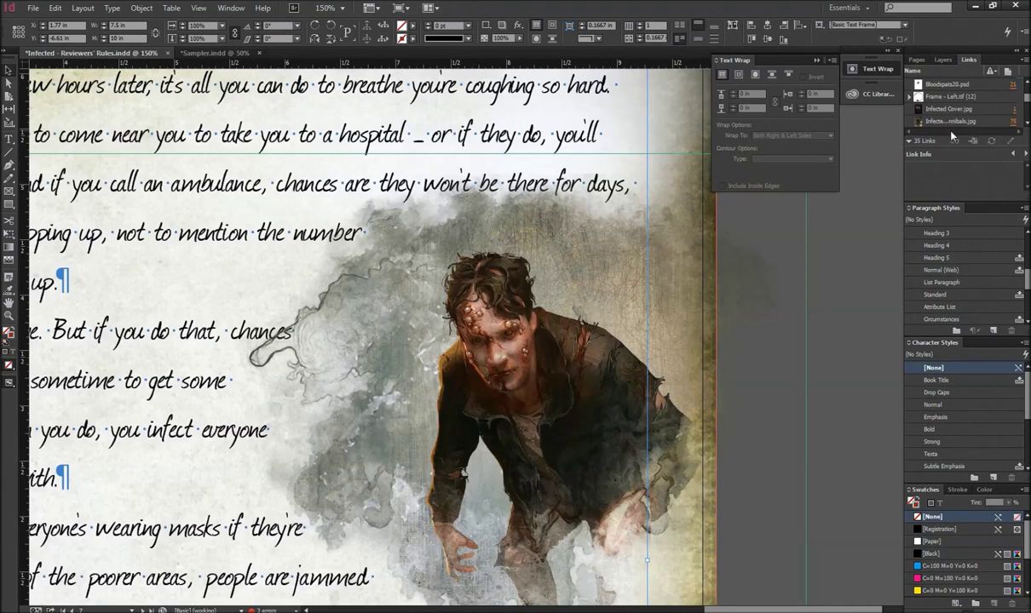
pyautogui.scroll(3, 946, 119)
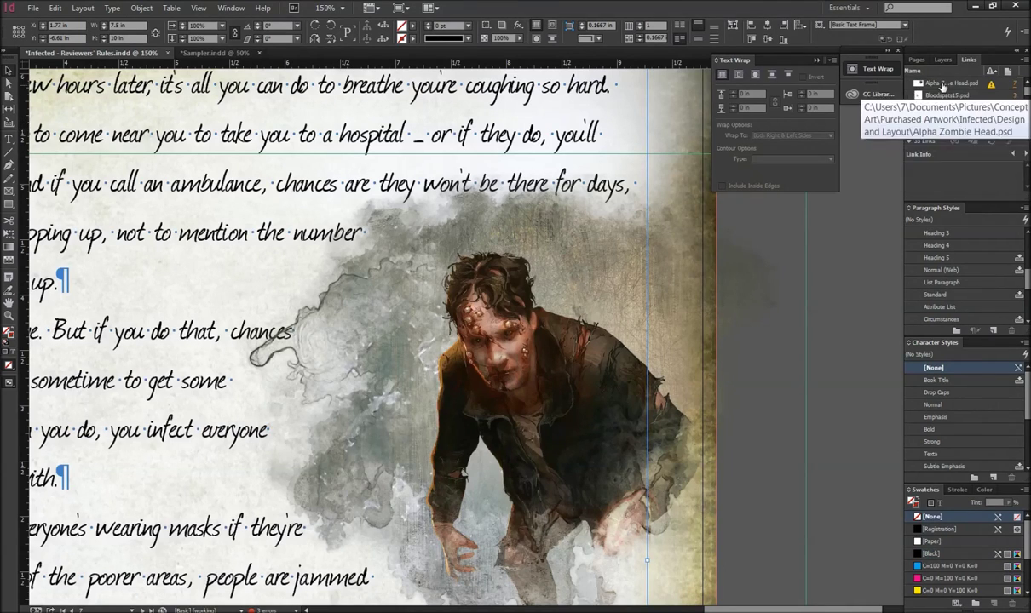
pyautogui.doubleClick(991, 88)
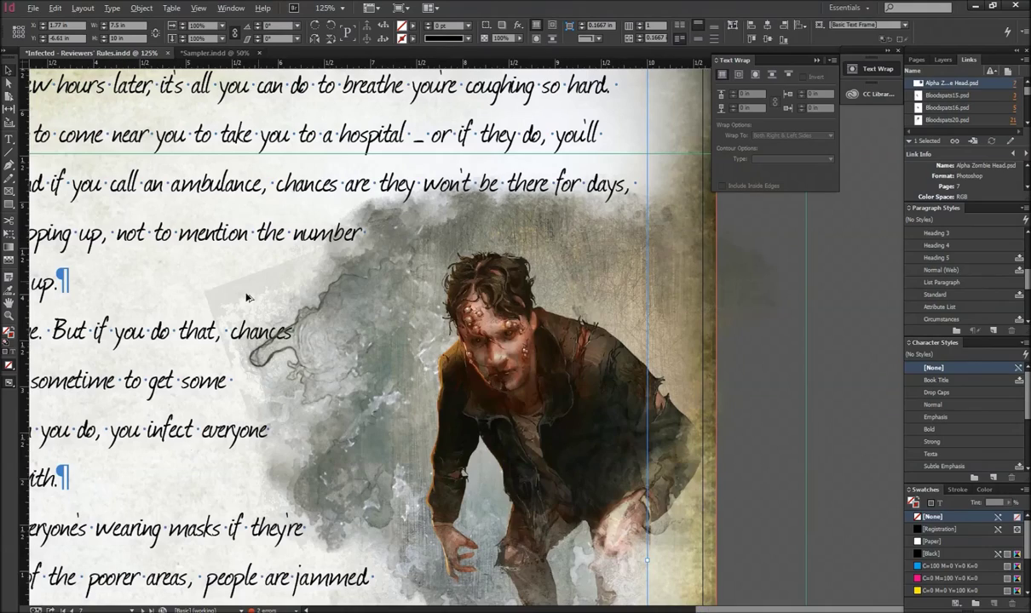
# - Examine the updated artwork's faded edges against the page background and check how the surrounding text lines sit beside it
pyautogui.hotkey('ctrl', '-')
pyautogui.hotkey('ctrl', '-')
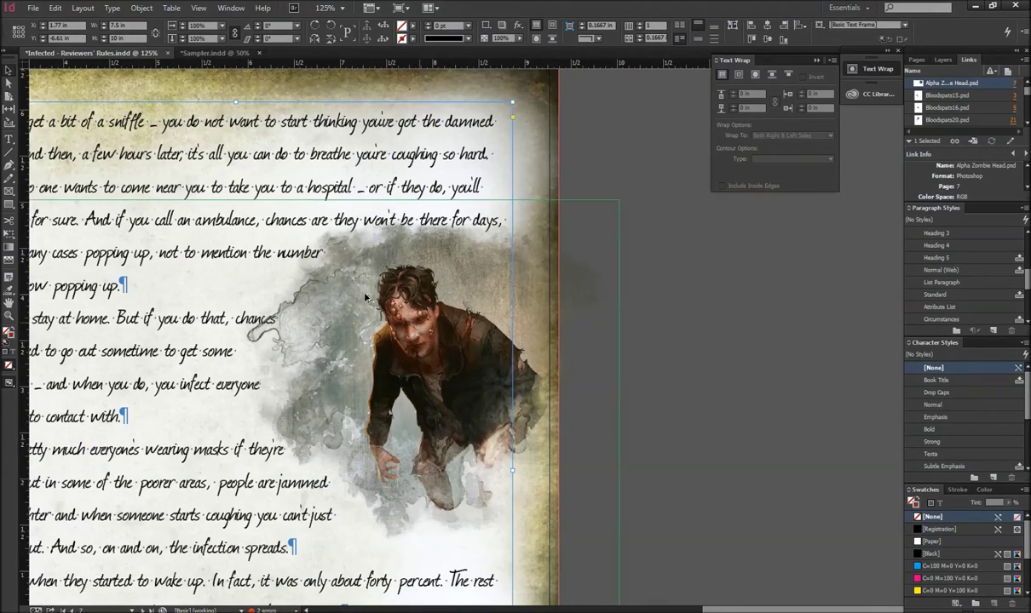
pyautogui.hotkey('ctrl', '=')
pyautogui.hotkey('ctrl', '=')
pyautogui.hotkey('ctrl', '=')
pyautogui.hotkey('ctrl', '=')
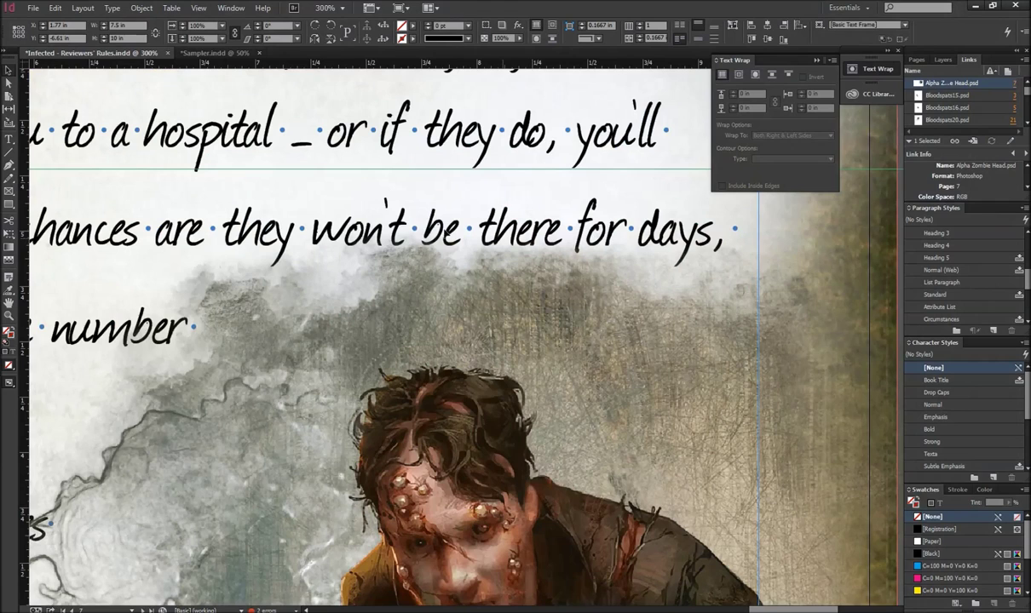
pyautogui.scroll(-3, 198, 328)
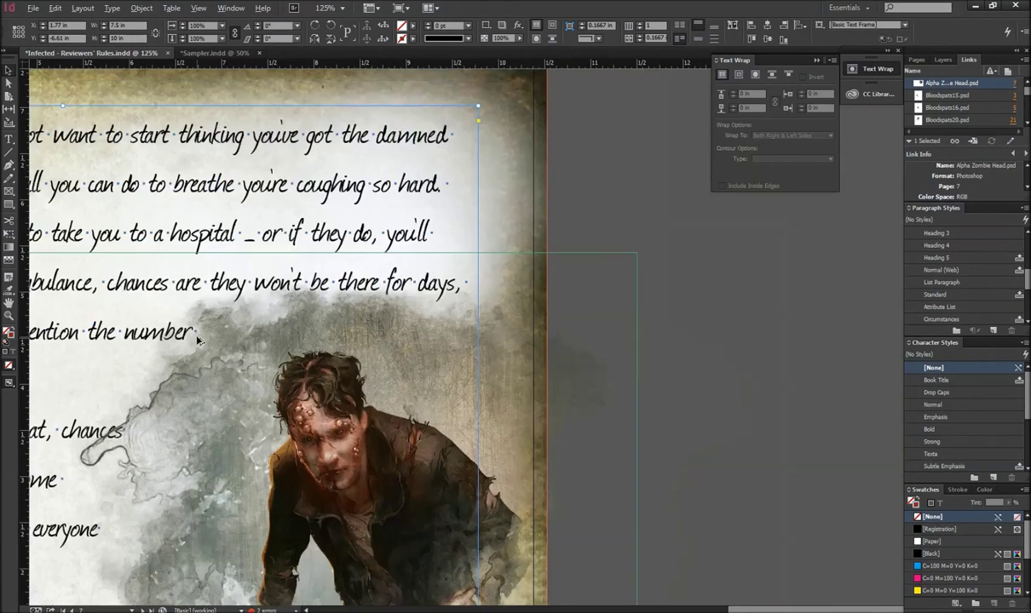
pyautogui.scroll(-3, 210, 448)
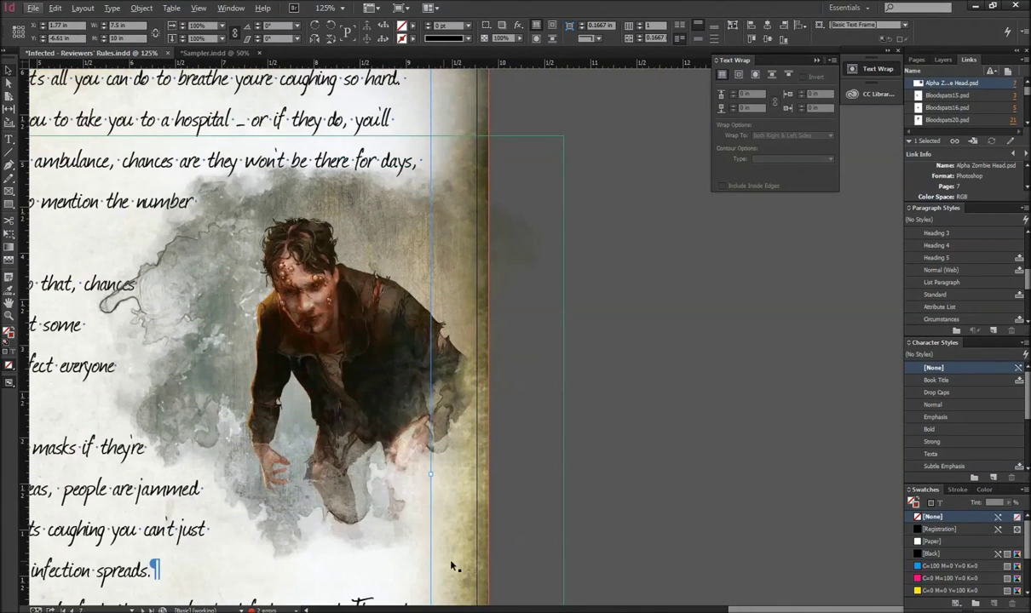
pyautogui.moveTo(752, 610); pyautogui.dragTo(693, 610)
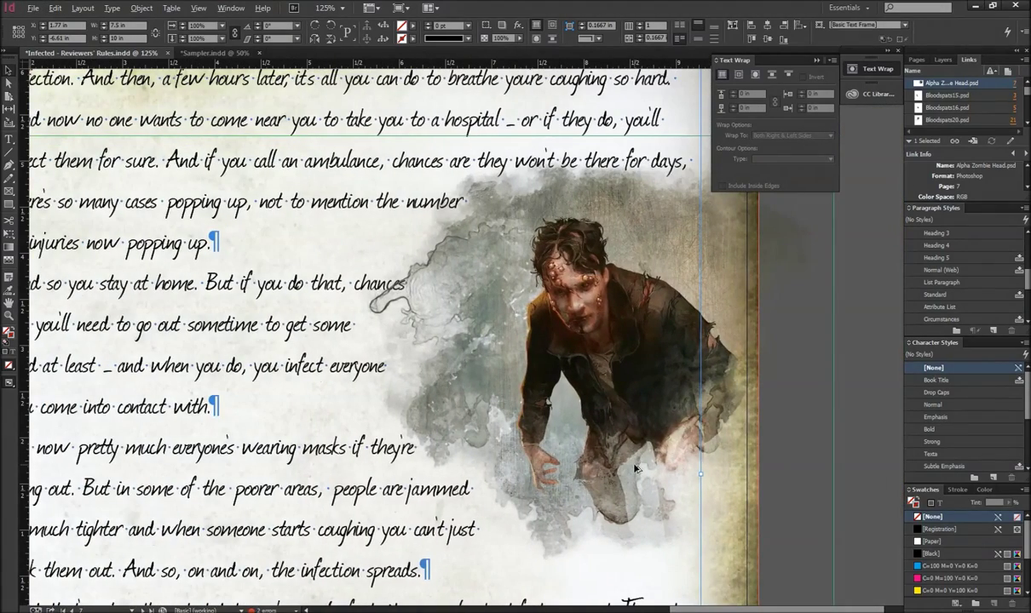
pyautogui.scroll(-1, 635, 468)
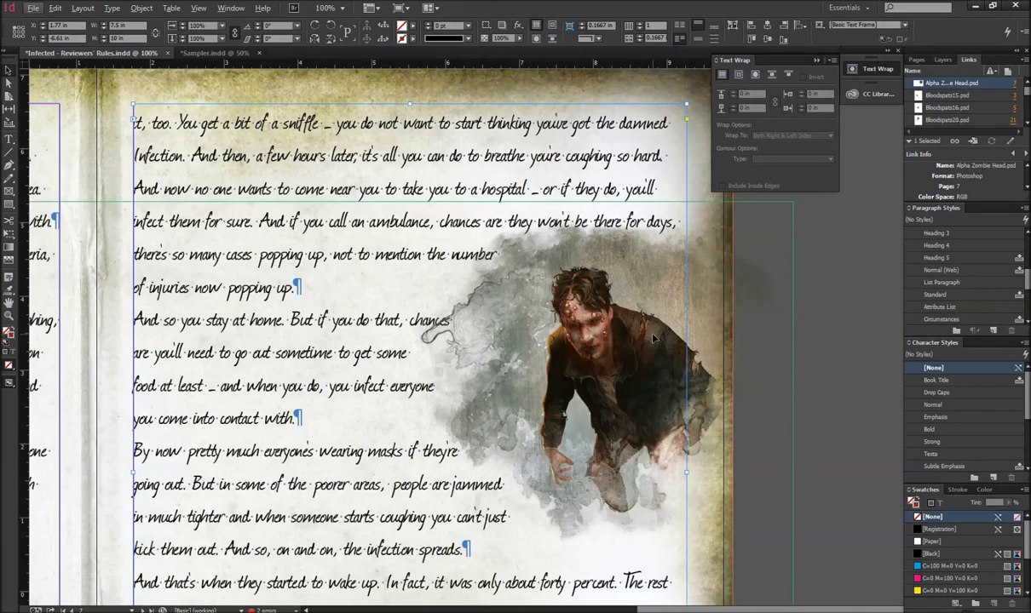
pyautogui.scroll(-2, 654, 339)
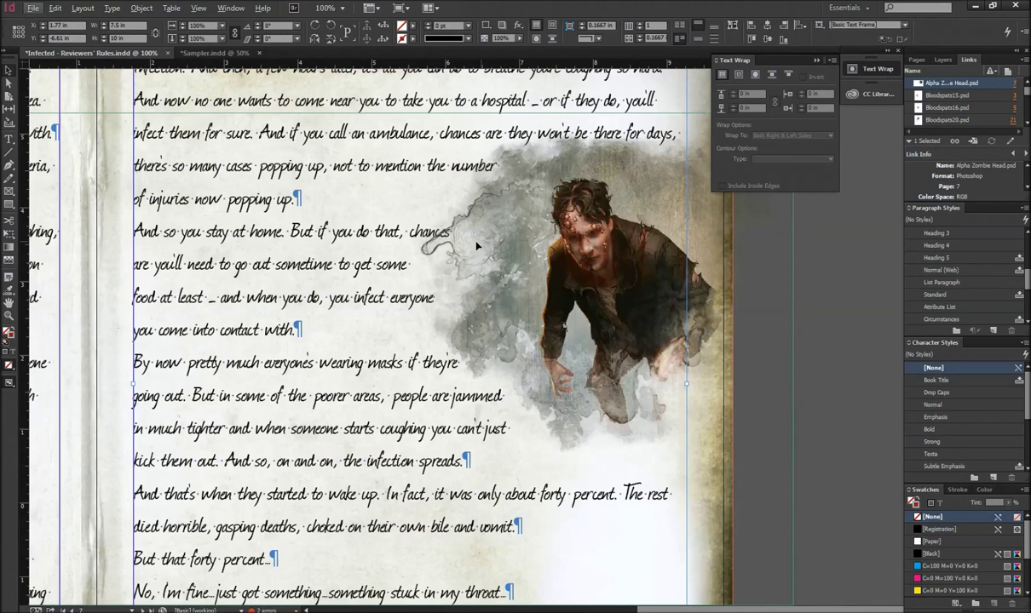
pyautogui.scroll(2, 546, 220)
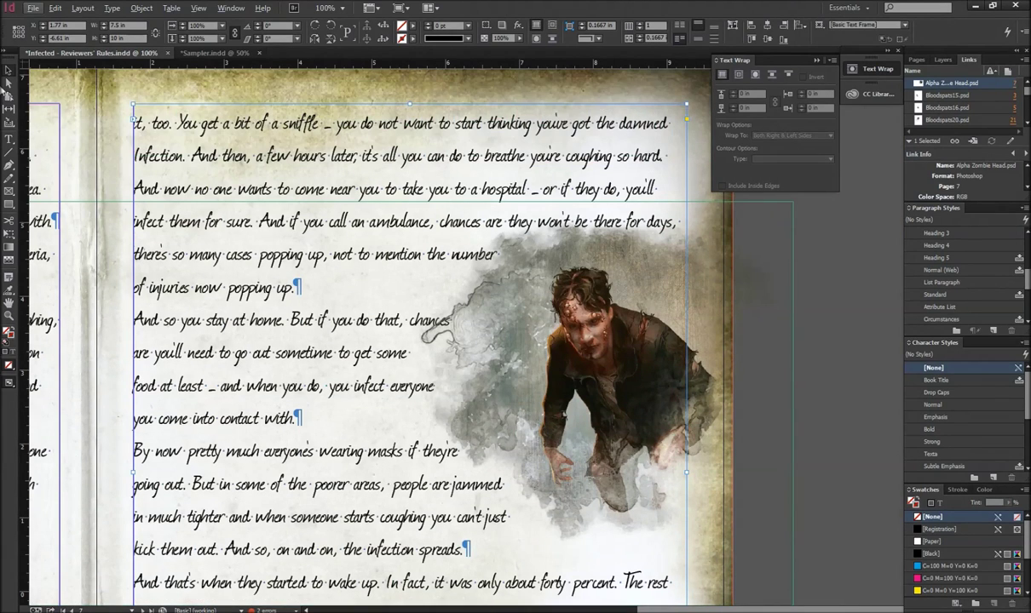
# - Pull a text wrap contour point on the artwork's wispy tendril up and outward to push the overlapping word "chances" off it
pyautogui.click(615, 337)
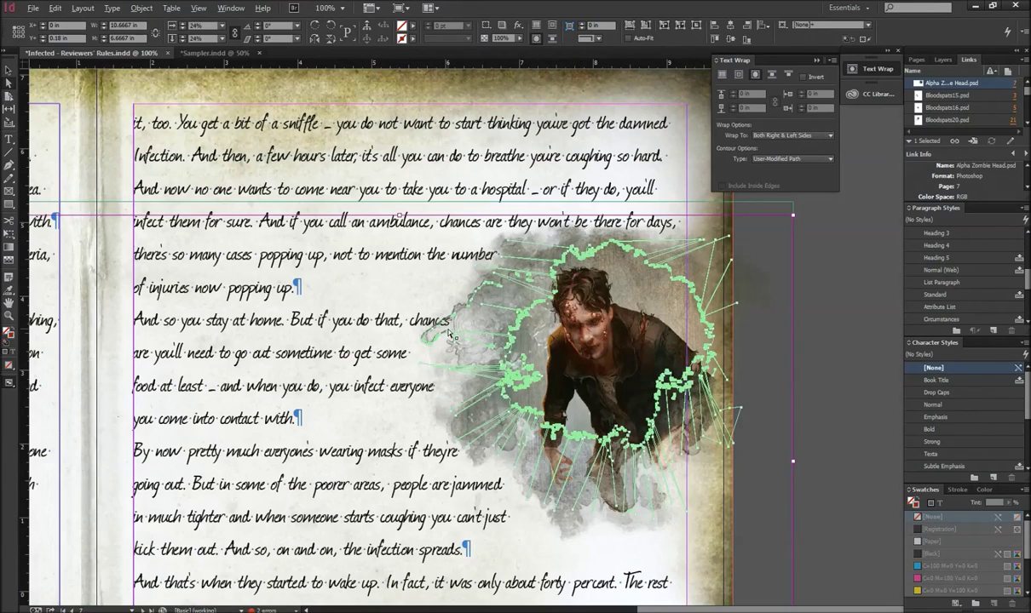
pyautogui.scroll(4, 451, 335)
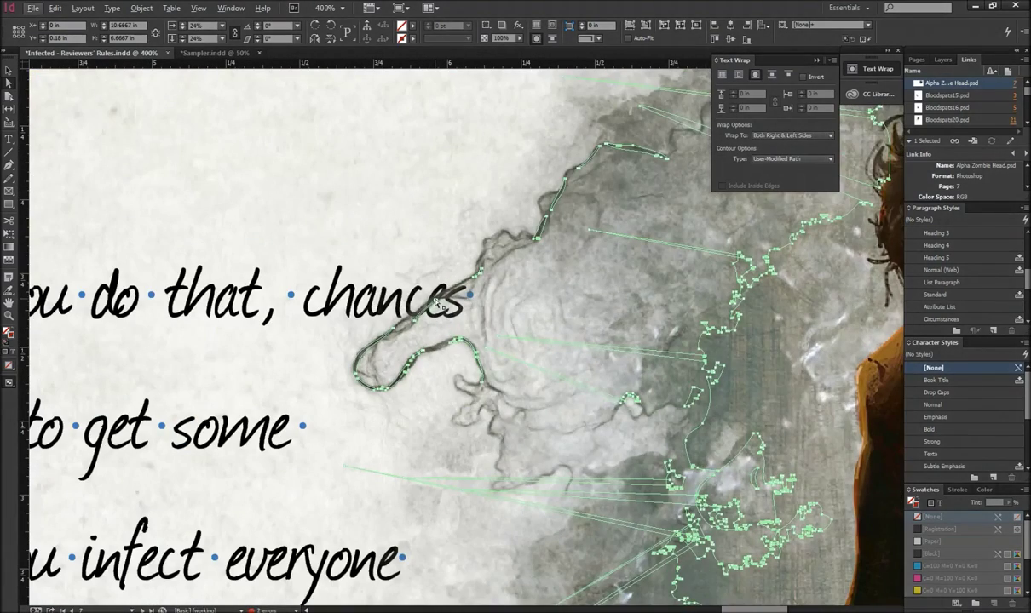
pyautogui.moveTo(435, 302); pyautogui.dragTo(415, 281)
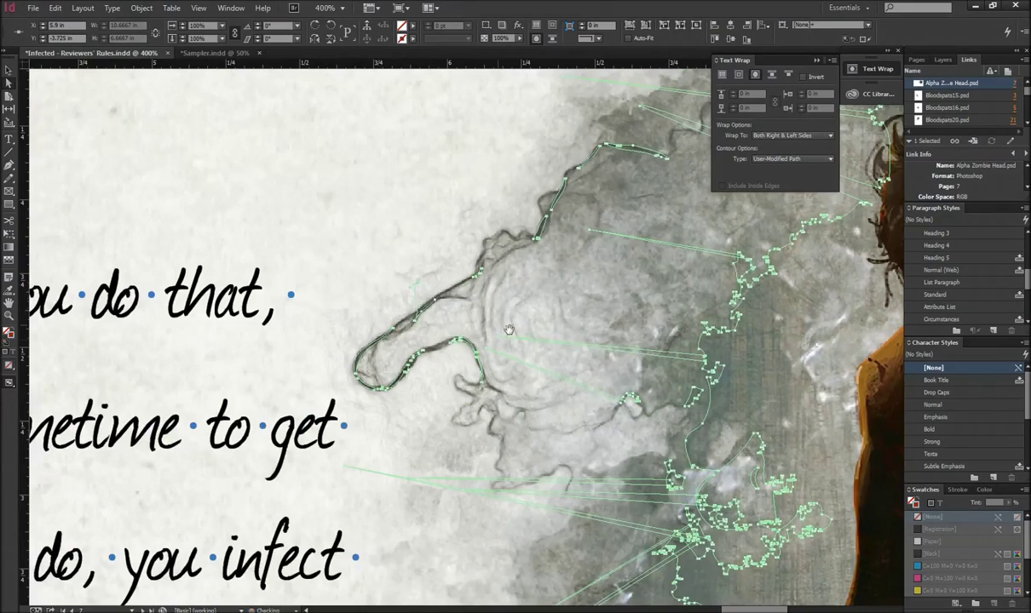
# - Show the whole book spread in Preview screen mode with the artwork deselected
pyautogui.scroll(-5, 508, 329)
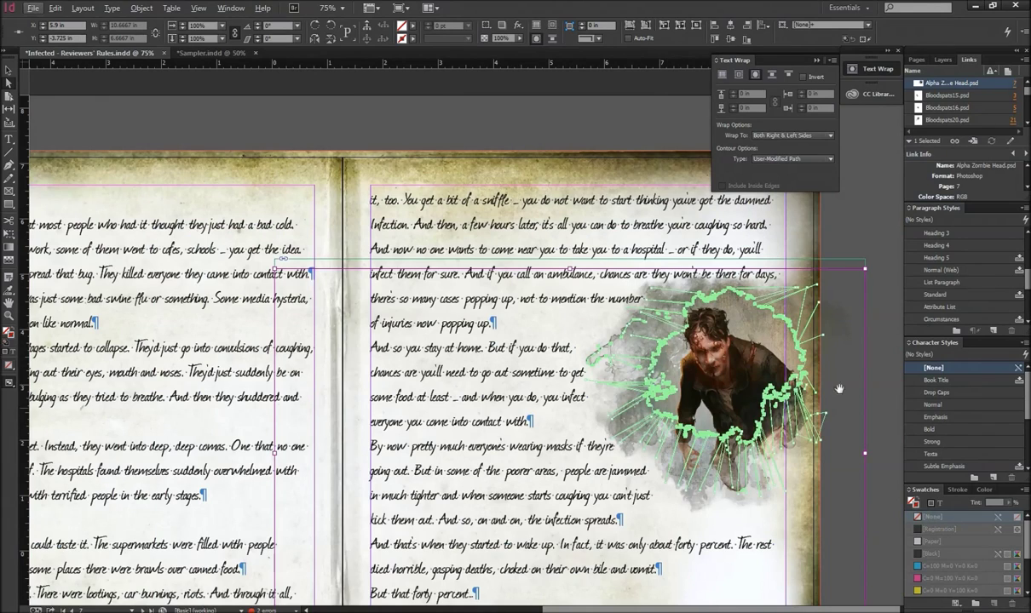
pyautogui.scroll(-4, 658, 484)
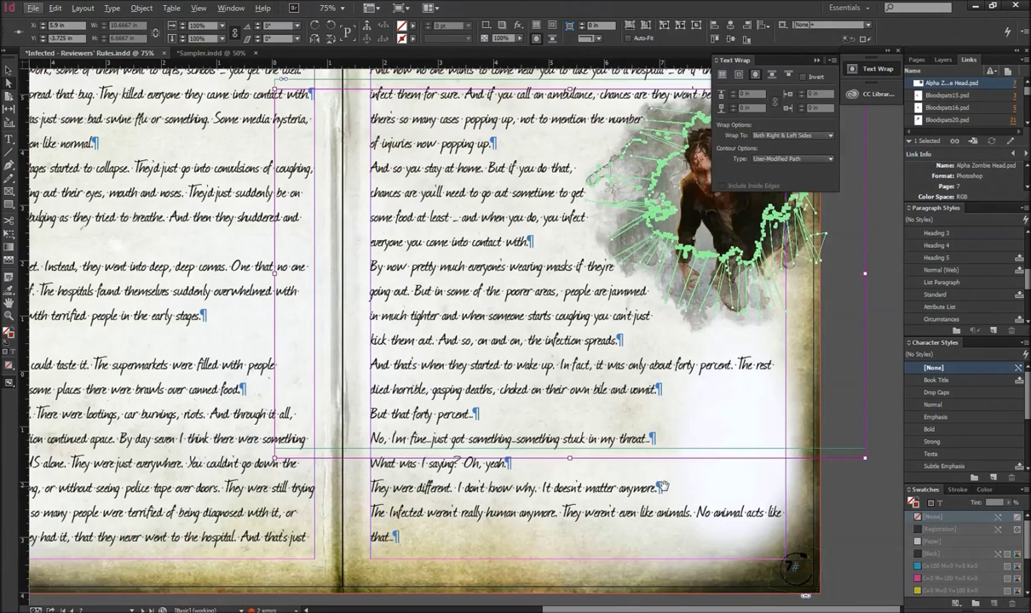
pyautogui.hotkey('ctrl', '-')
pyautogui.hotkey('ctrl', '-')
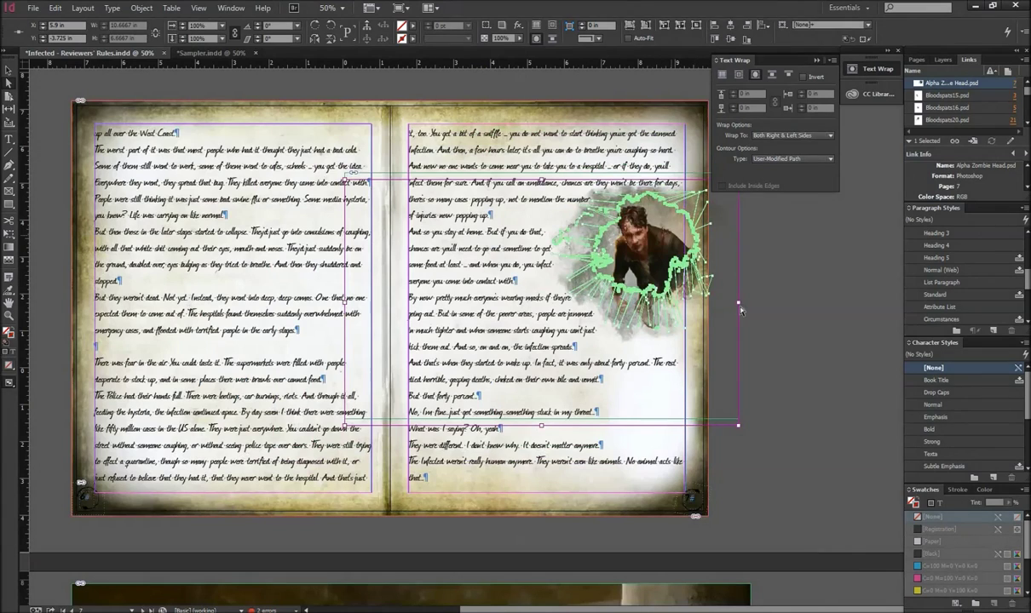
pyautogui.click(10, 384)
pyautogui.click(37, 396)
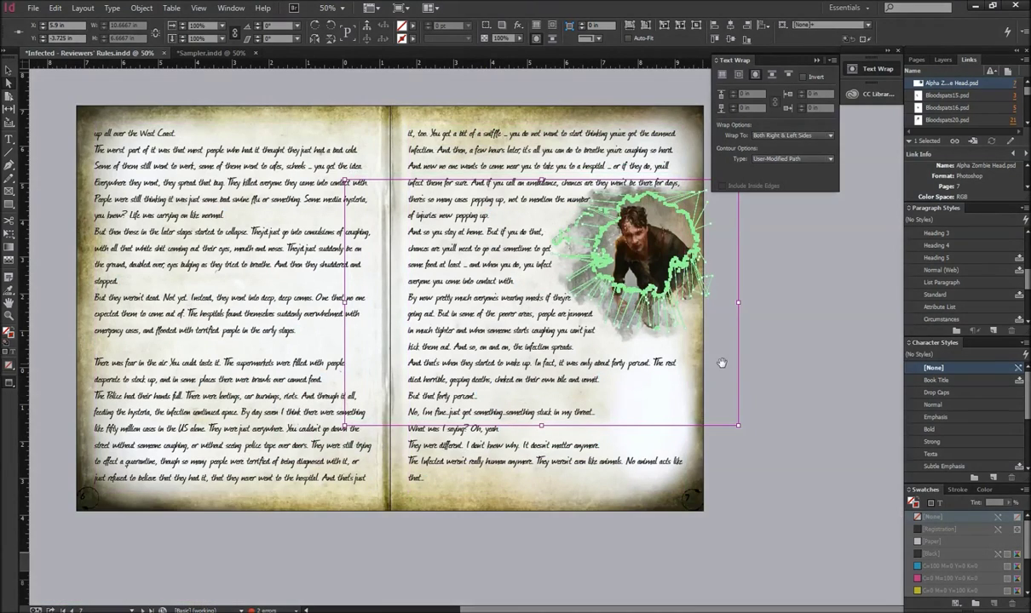
pyautogui.click(771, 360)
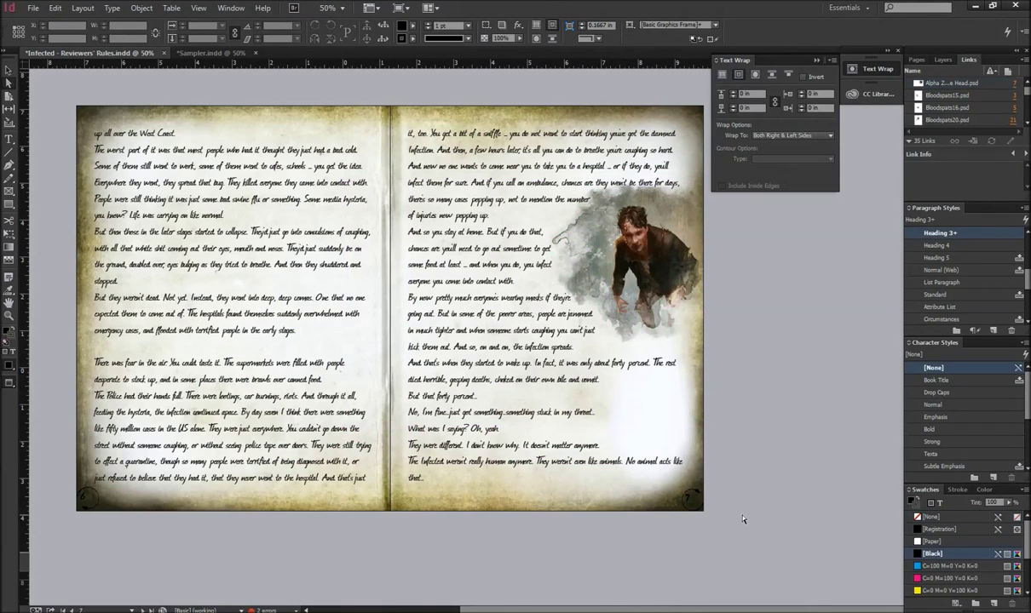